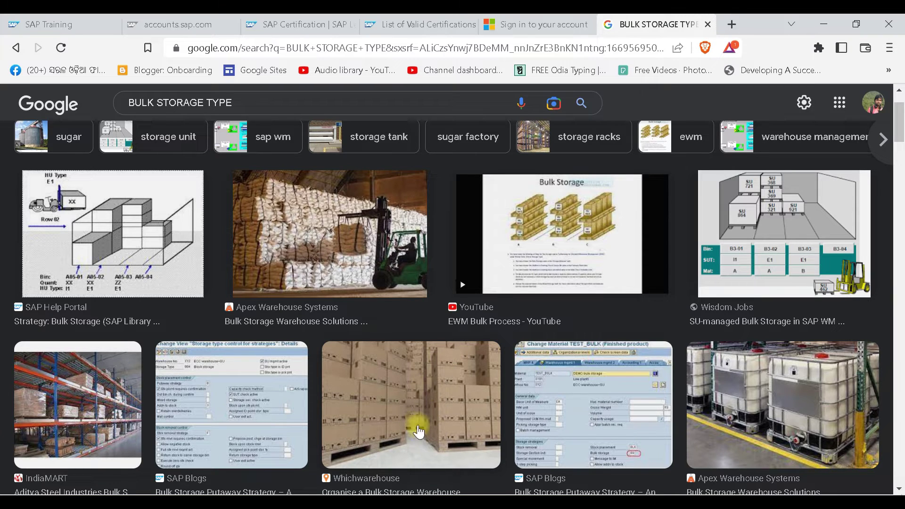
Switch from the browser to SAP GUI, run transaction spro and open the SAP Reference IMG.
{"action": "left_click", "coordinate": [405, 503]}
{"action": "left_click", "coordinate": [489, 476]}
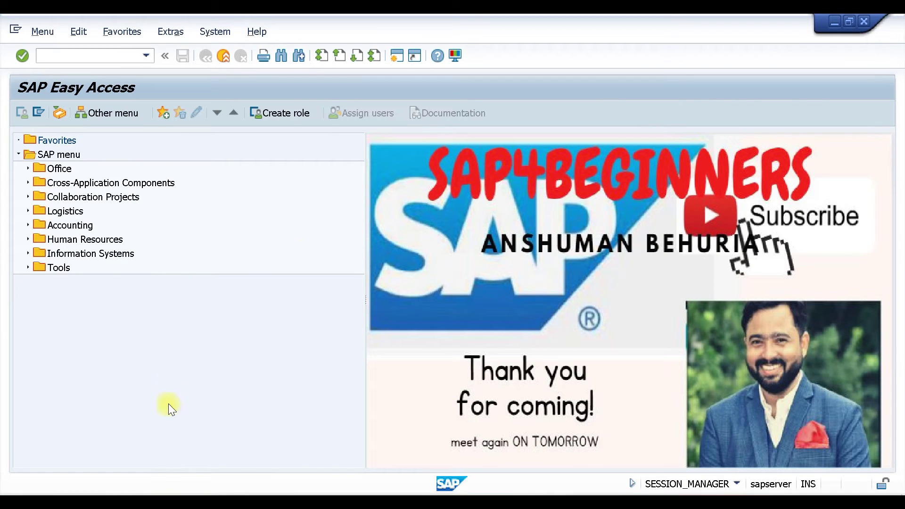
{"action": "left_click", "coordinate": [49, 54]}
{"action": "type", "text": "spro"}
{"action": "key", "text": "Return"}
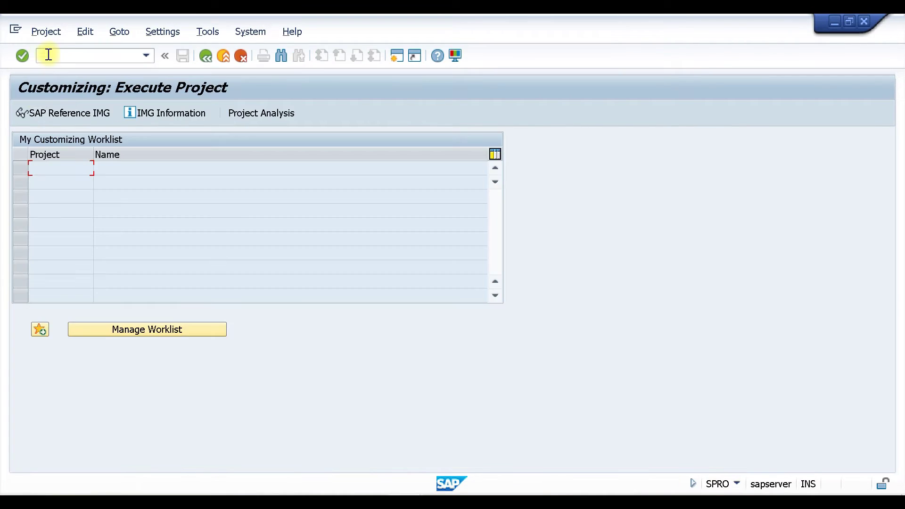
{"action": "left_click", "coordinate": [65, 112]}
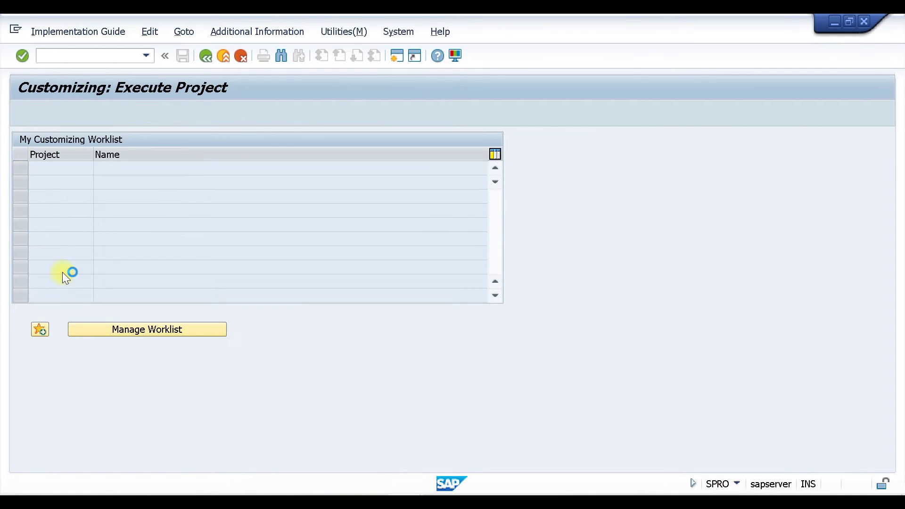
Open the Define Storage Type activity in the Master Data of Warehouse Management under Logistics Execution.
{"action": "left_click", "coordinate": [28, 436]}
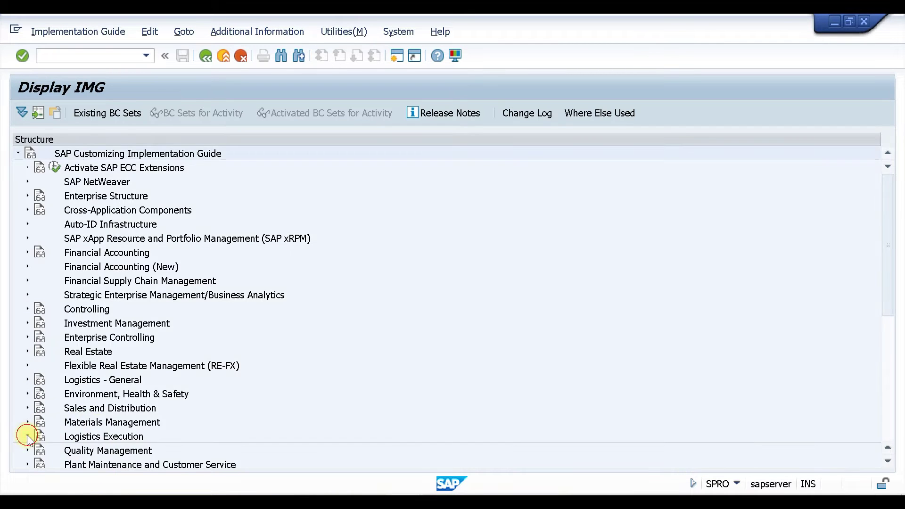
{"action": "left_click", "coordinate": [37, 351]}
{"action": "scroll", "coordinate": [205, 283], "scroll_direction": "down", "scroll_amount": 1}
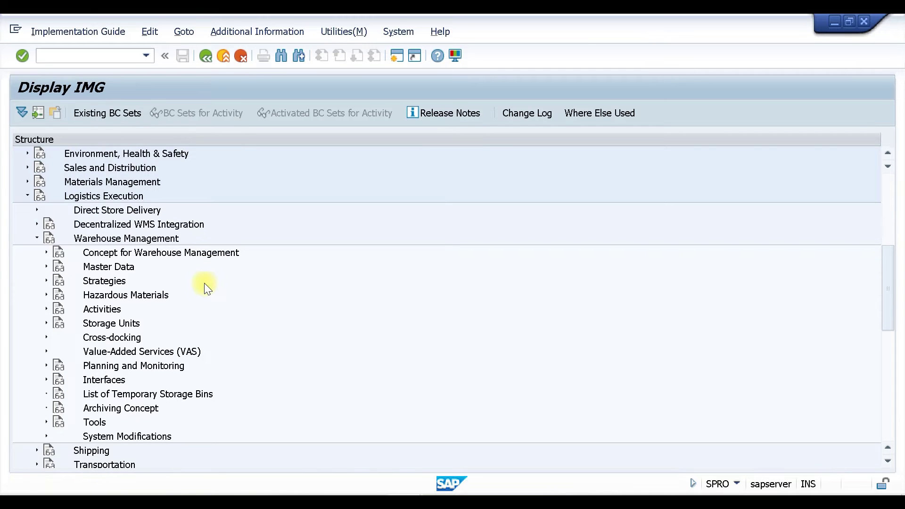
{"action": "left_click", "coordinate": [46, 266]}
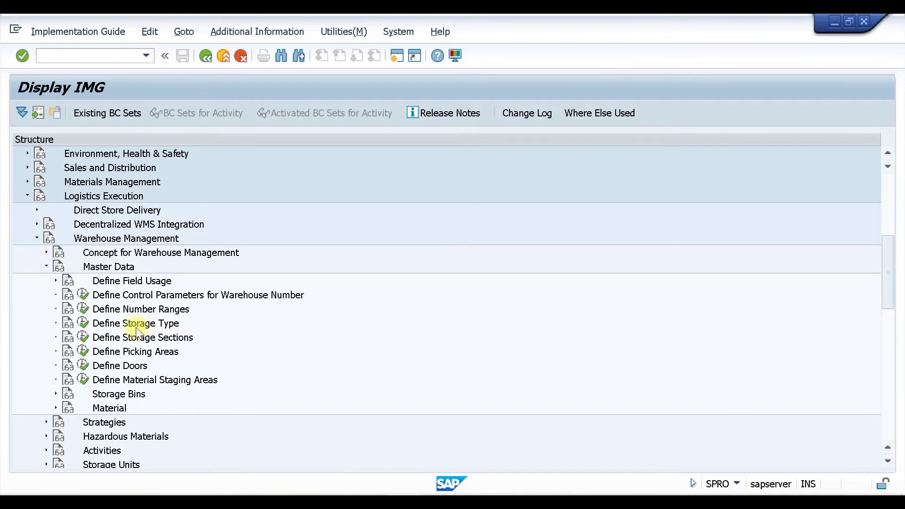
{"action": "left_click", "coordinate": [83, 323]}
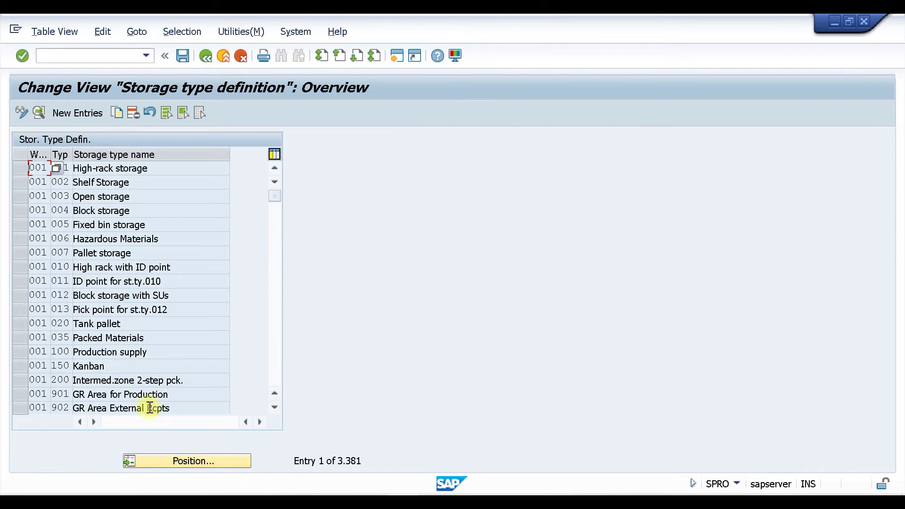
Position the storage type list at warehouse W01, storage type 004, and open the details of Block storage.
{"action": "left_click", "coordinate": [176, 461]}
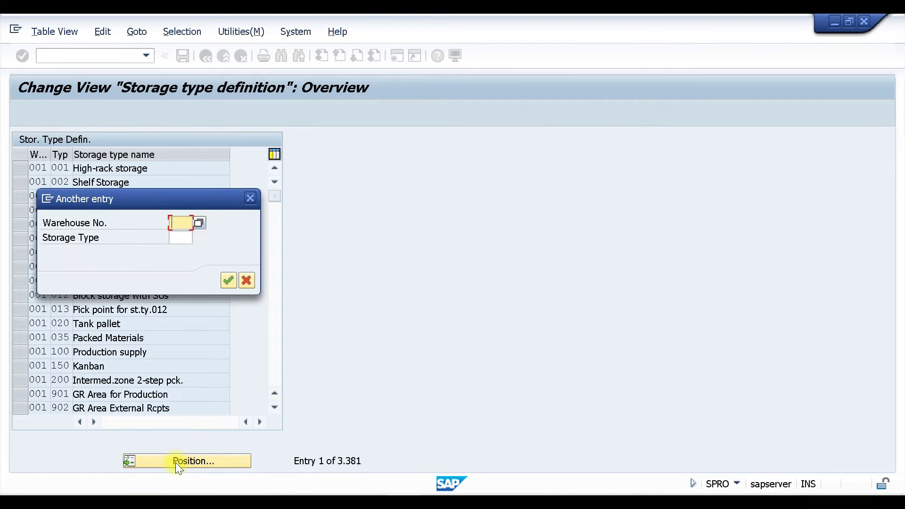
{"action": "type", "text": "W01"}
{"action": "key", "text": "Tab"}
{"action": "type", "text": "004"}
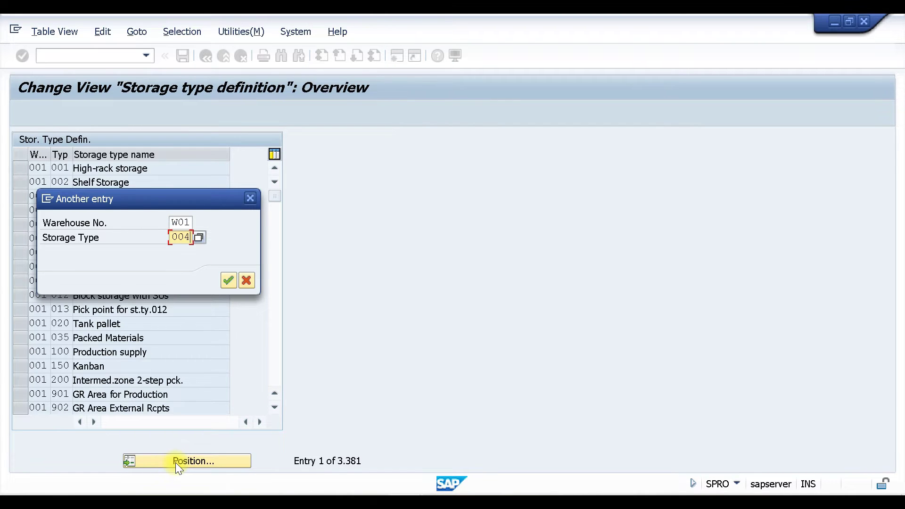
{"action": "key", "text": "Return"}
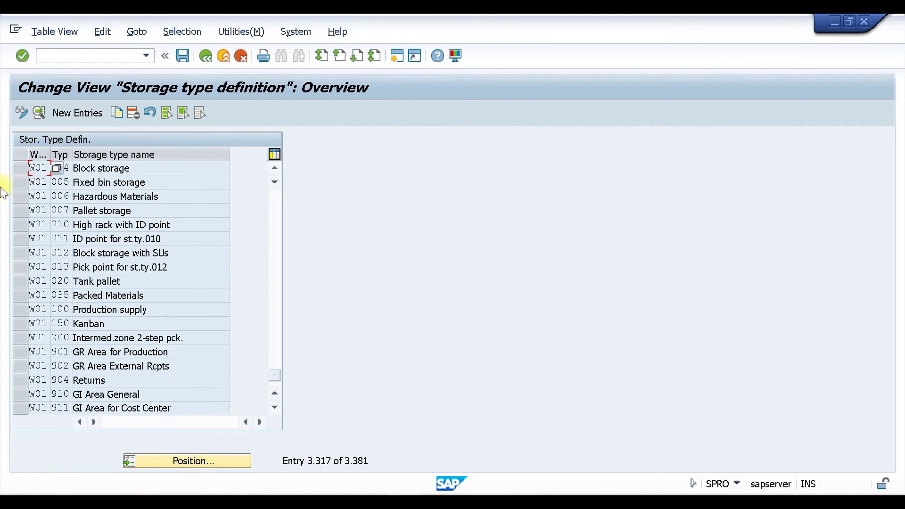
{"action": "left_click", "coordinate": [158, 168]}
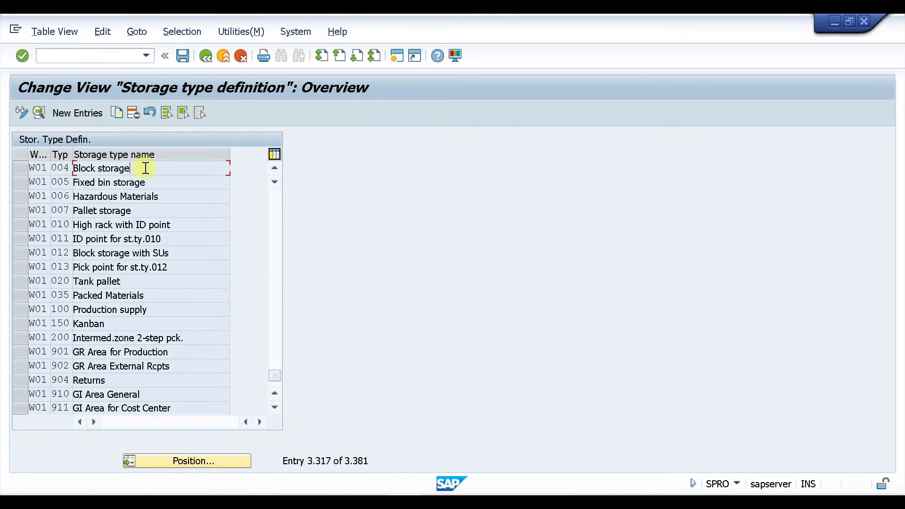
{"action": "left_click", "coordinate": [21, 169]}
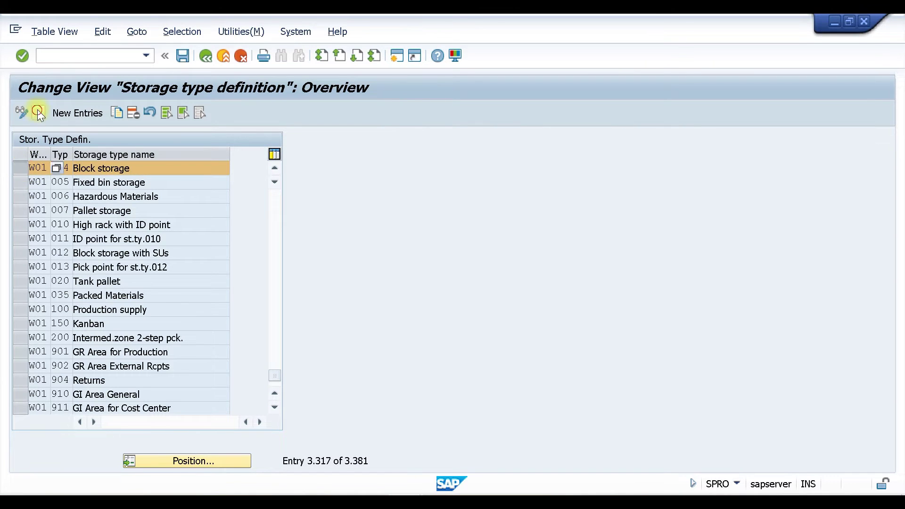
{"action": "left_click", "coordinate": [34, 116]}
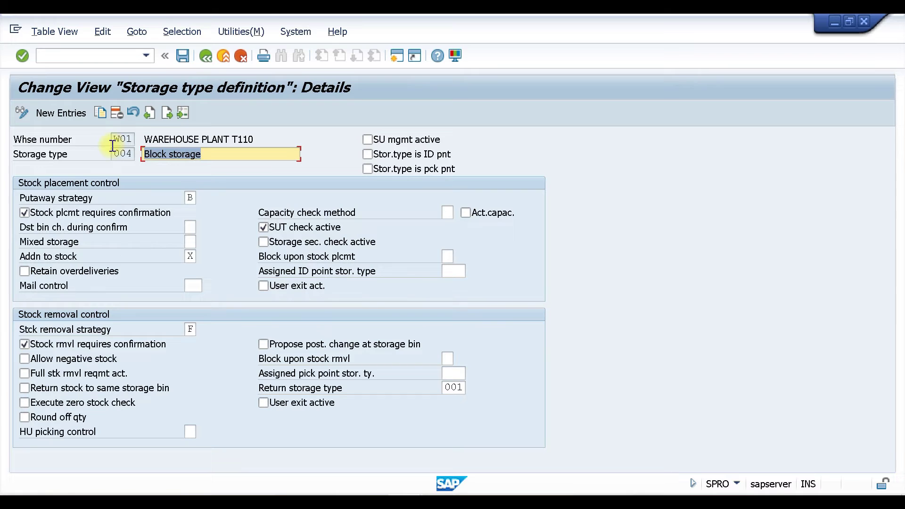
Look up the possible putaway strategies for the block storage type, focusing on B, Bulk storage.
{"action": "left_click", "coordinate": [190, 197]}
{"action": "key", "text": "F4"}
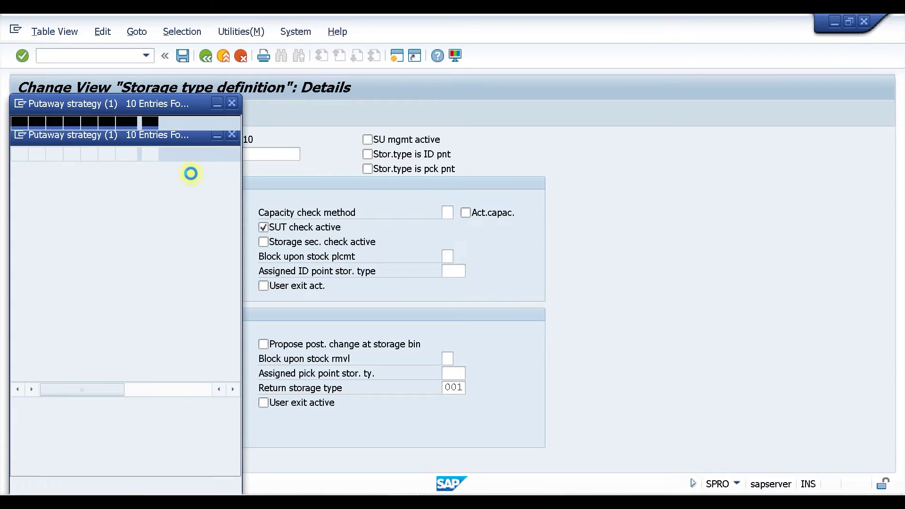
{"action": "left_click", "coordinate": [14, 171]}
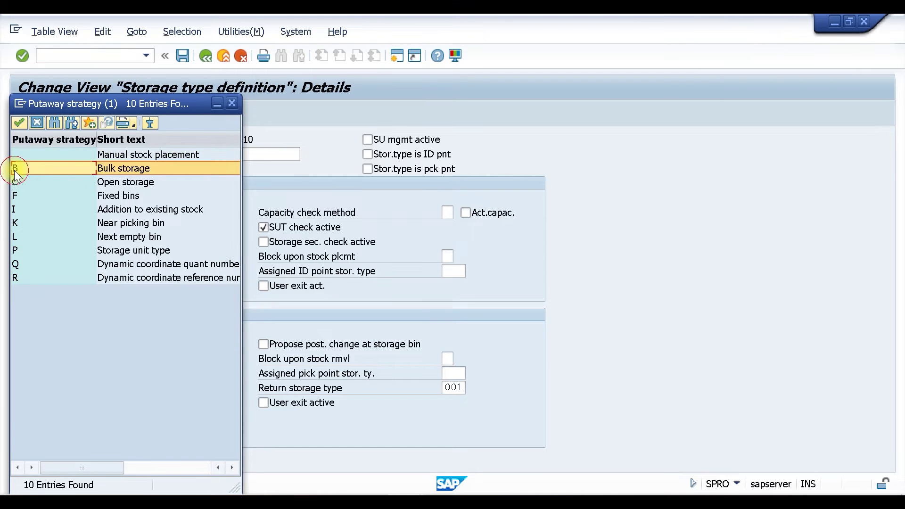
{"action": "left_click", "coordinate": [232, 103]}
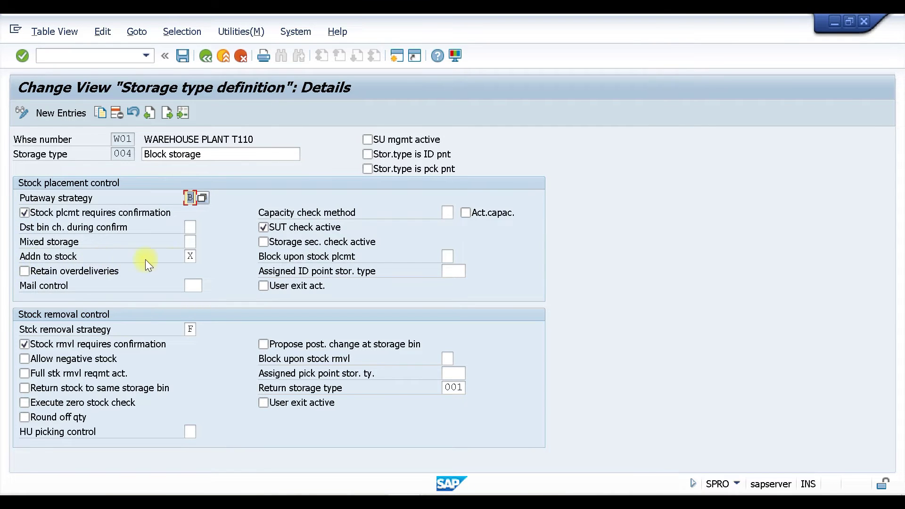
Enter X for Addn to stock and check the possible stock removal strategies, focusing on F, FIFO.
{"action": "left_click", "coordinate": [189, 258]}
{"action": "type", "text": "X"}
{"action": "left_click", "coordinate": [189, 329]}
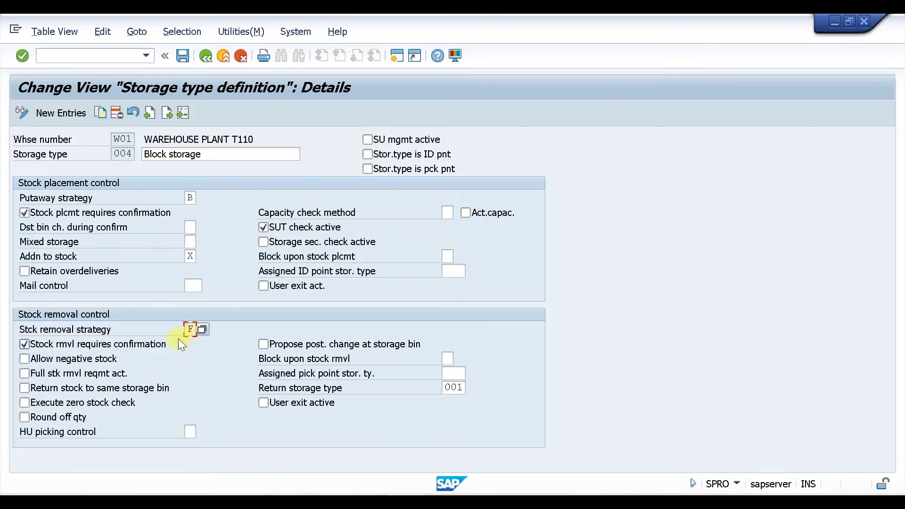
{"action": "left_click", "coordinate": [202, 329]}
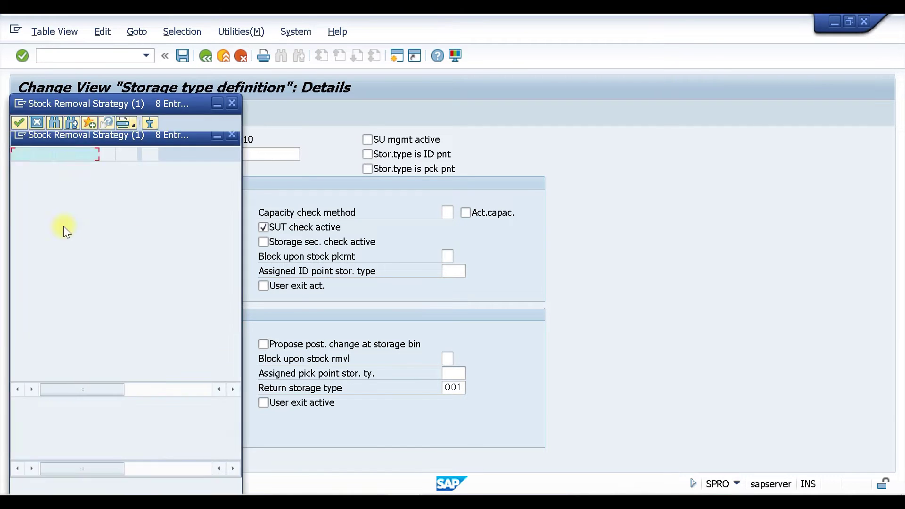
{"action": "left_click", "coordinate": [116, 183]}
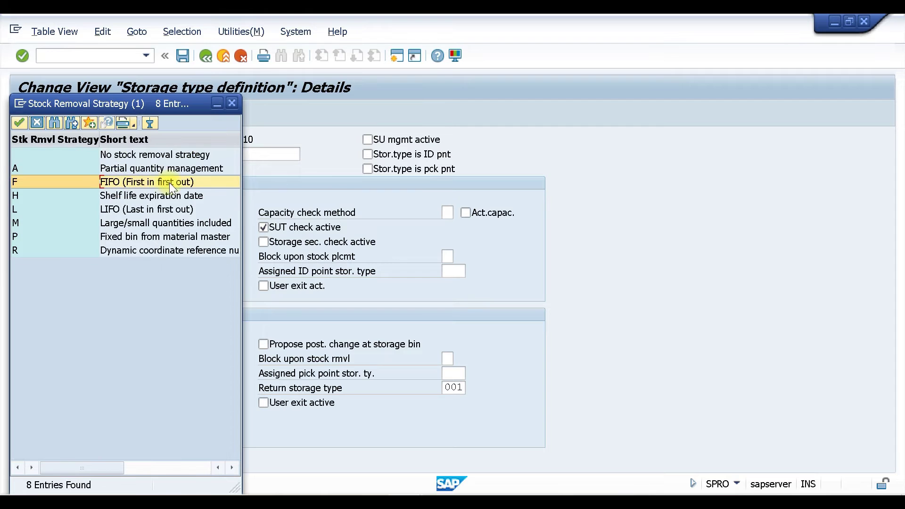
{"action": "left_click", "coordinate": [233, 102]}
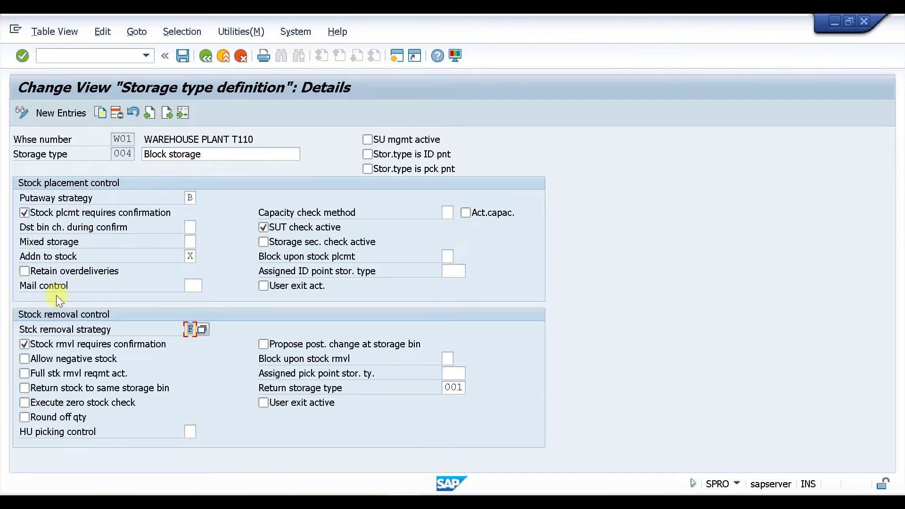
Return to the IMG structure and open the Define Storage Bin Structure activity under Storage Bins.
{"action": "left_click", "coordinate": [206, 56]}
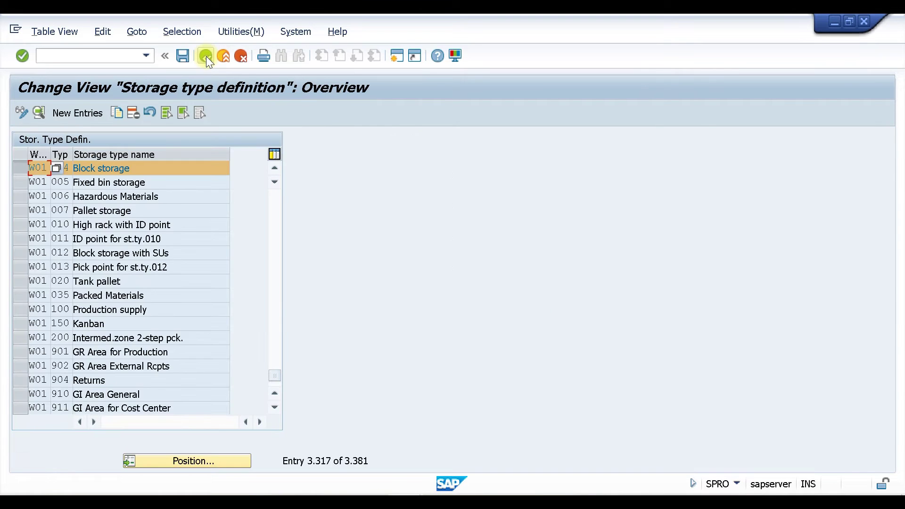
{"action": "left_click", "coordinate": [205, 56]}
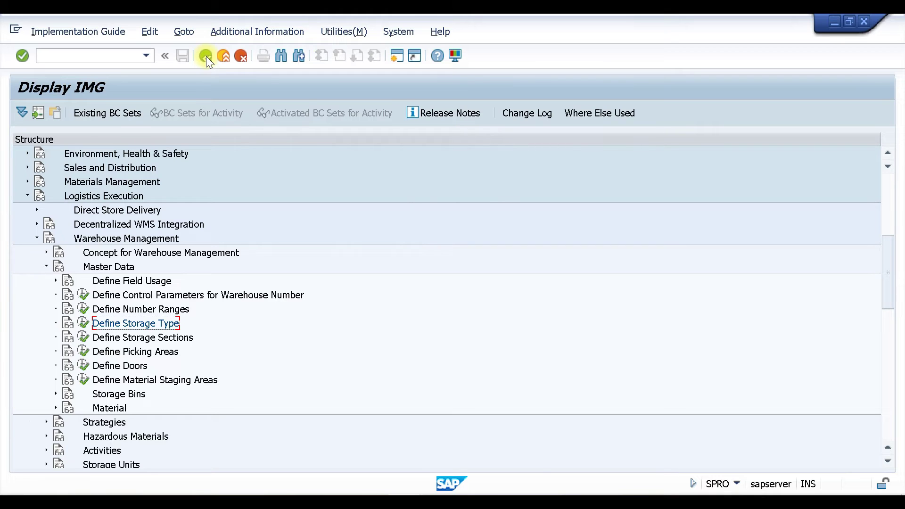
{"action": "left_click", "coordinate": [56, 394]}
{"action": "scroll", "coordinate": [205, 351], "scroll_direction": "down", "scroll_amount": 2}
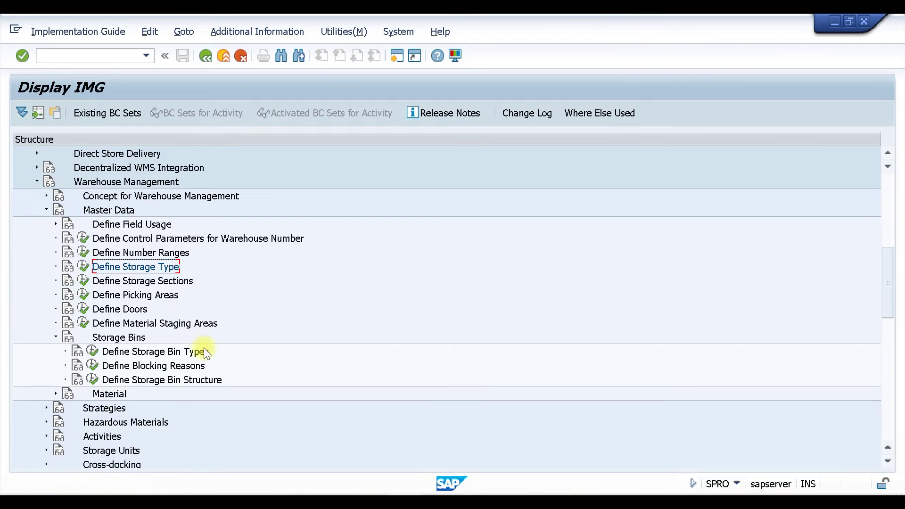
{"action": "left_click", "coordinate": [93, 379]}
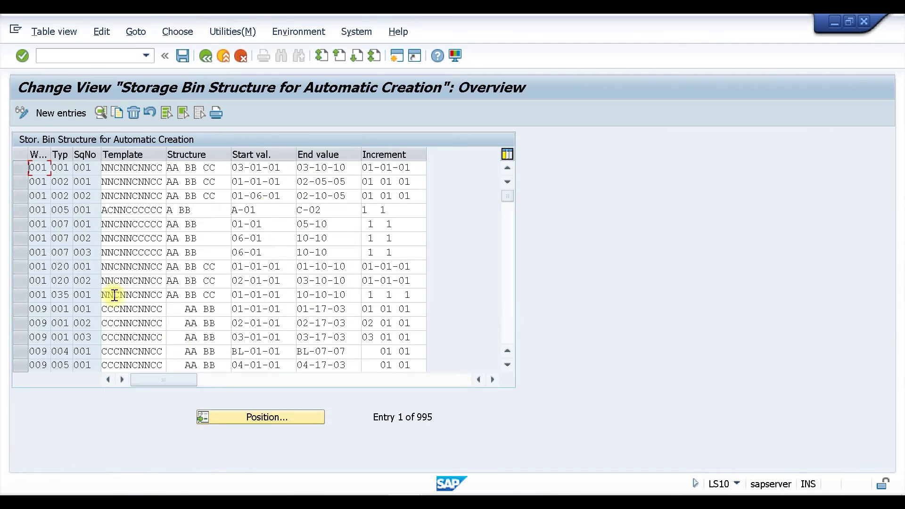
Position the storage bin structure list at warehouse W01, storage type 004.
{"action": "left_click", "coordinate": [262, 418]}
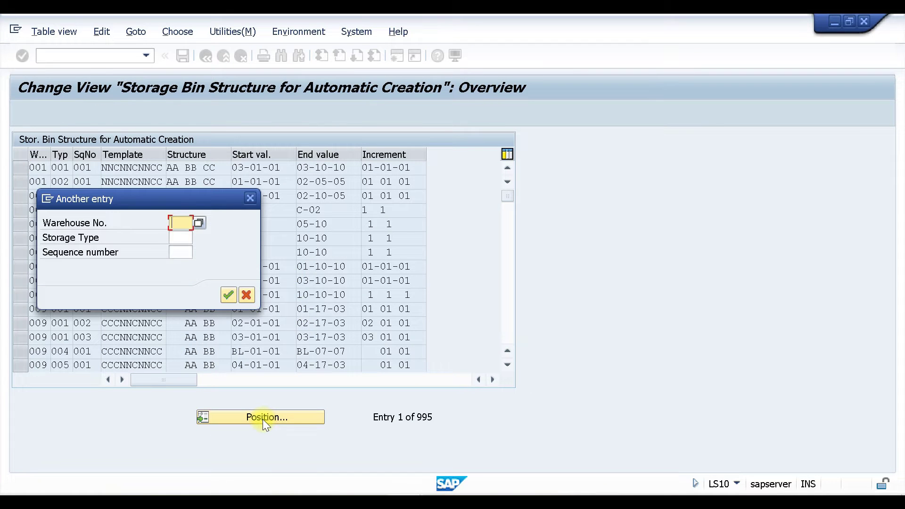
{"action": "type", "text": "W01"}
{"action": "key", "text": "Tab"}
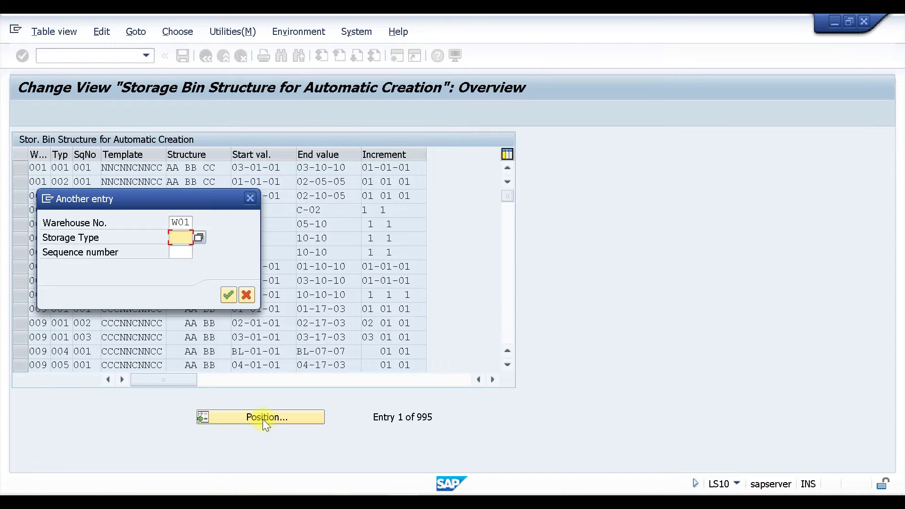
{"action": "type", "text": "004"}
{"action": "key", "text": "Return"}
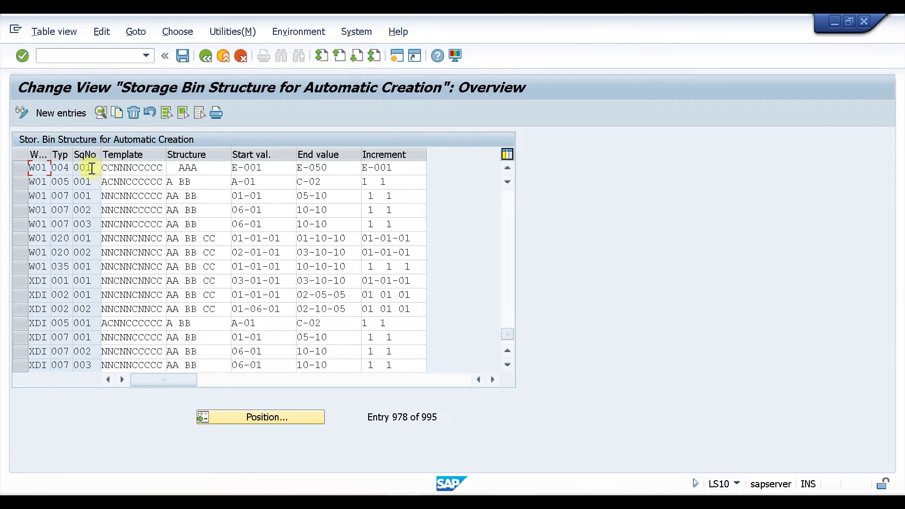
Examine the bin definition and template of the W01 block storage entry, and compare its start value in the overview.
{"action": "left_click", "coordinate": [18, 167]}
{"action": "left_click", "coordinate": [102, 113]}
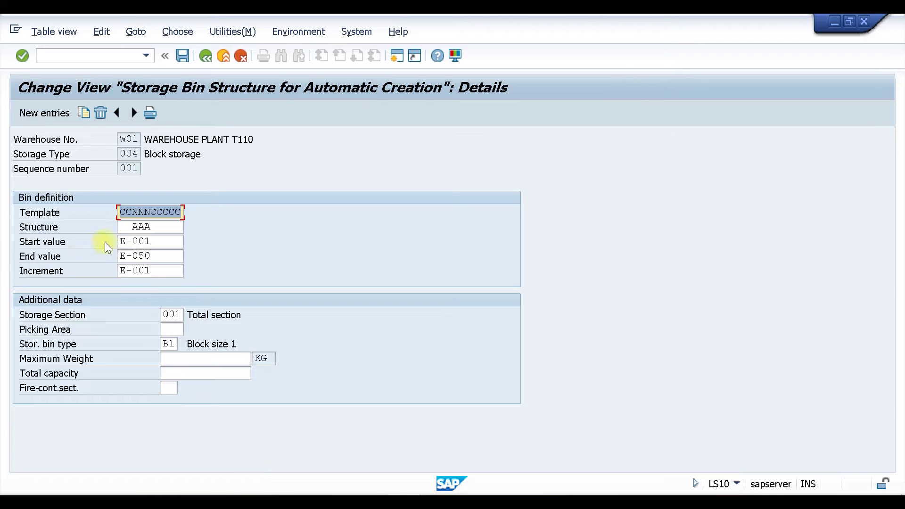
{"action": "left_click_drag", "start_coordinate": [116, 211], "coordinate": [194, 211]}
{"action": "left_click", "coordinate": [204, 56]}
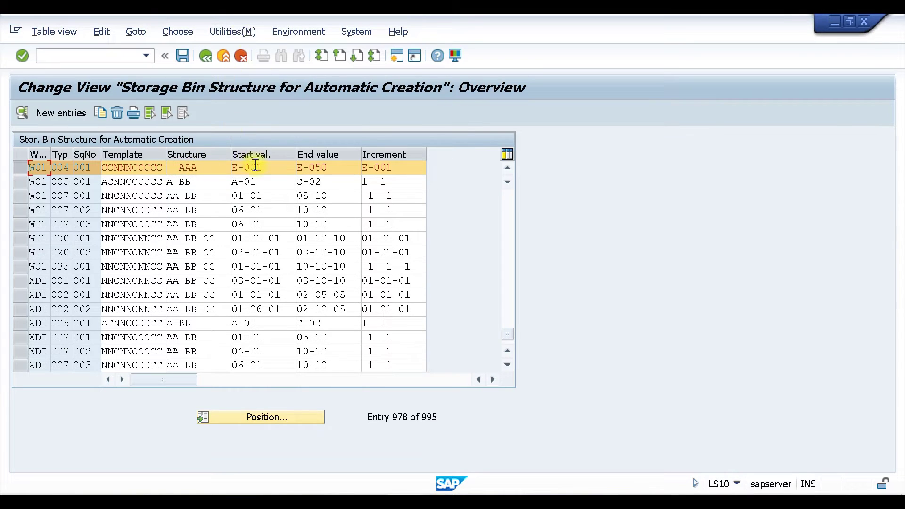
{"action": "left_click_drag", "start_coordinate": [257, 183], "coordinate": [210, 182]}
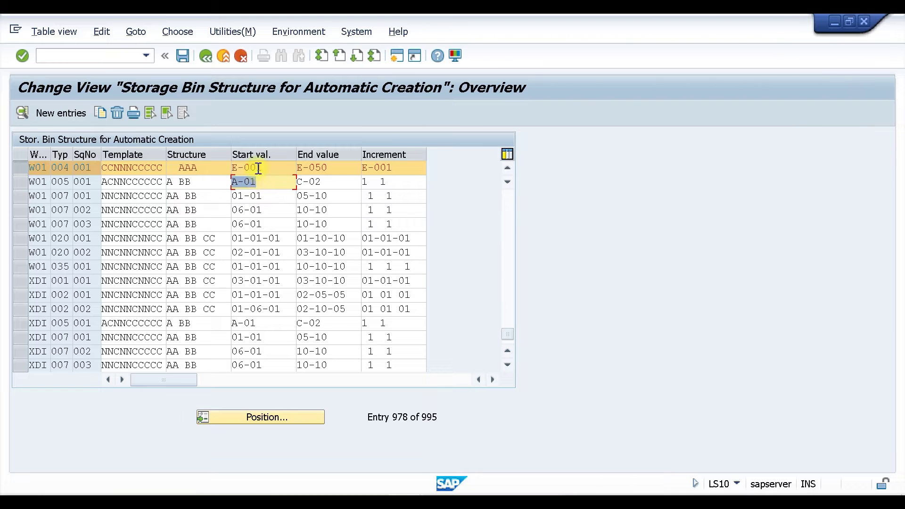
Return to the IMG, open Activate Storage Type Search under Strategies and open the definition of storage type indicators.
{"action": "left_click", "coordinate": [205, 57]}
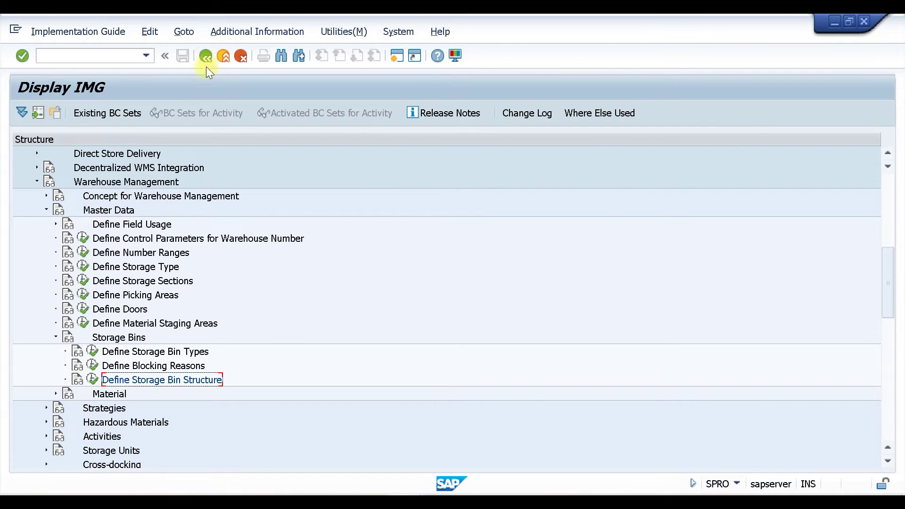
{"action": "left_click", "coordinate": [46, 408]}
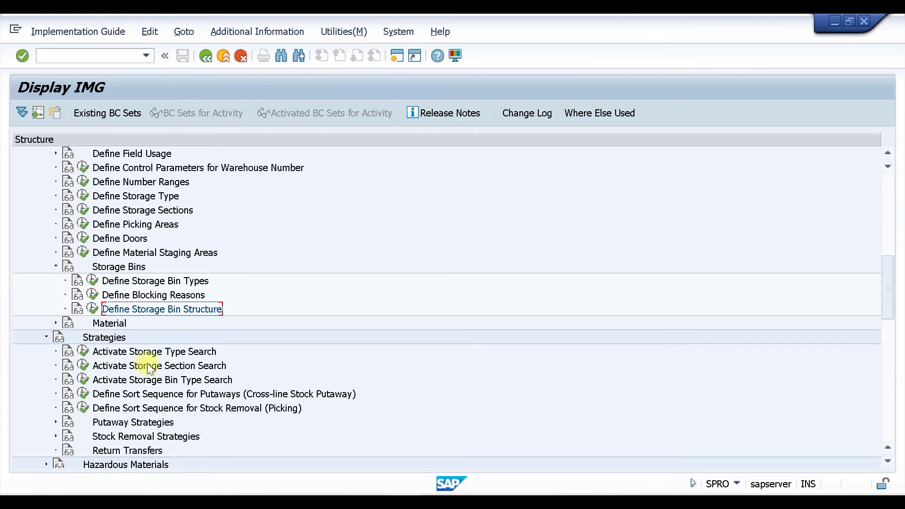
{"action": "left_click", "coordinate": [85, 352]}
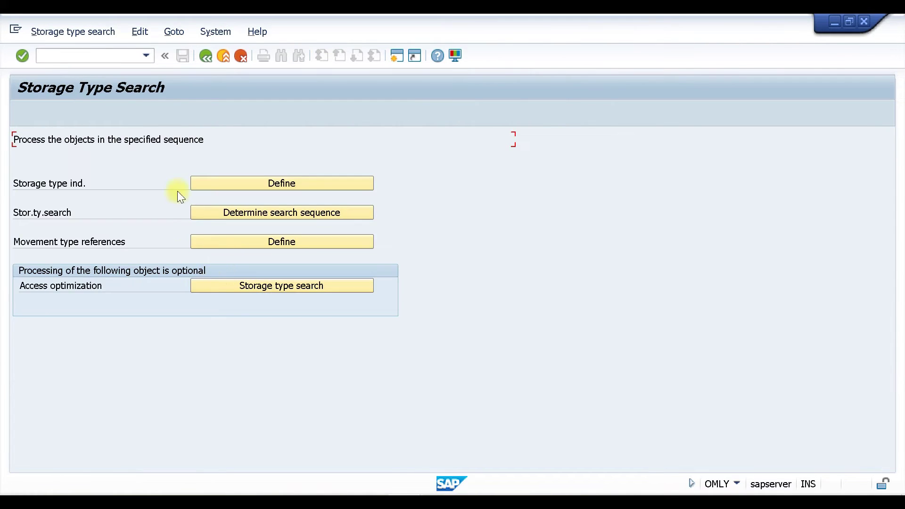
{"action": "left_click", "coordinate": [266, 182]}
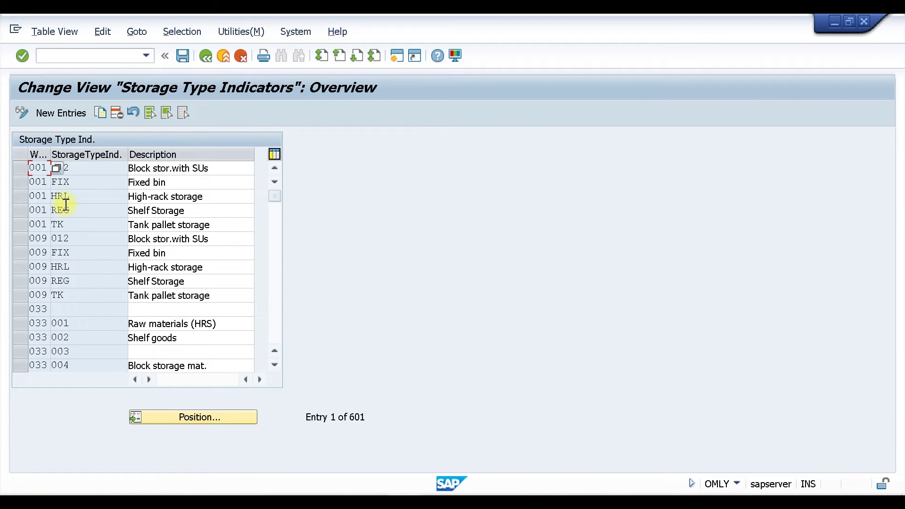
Position the storage type indicator list at warehouse W01.
{"action": "left_click", "coordinate": [169, 417]}
{"action": "type", "text": "W01"}
{"action": "key", "text": "Return"}
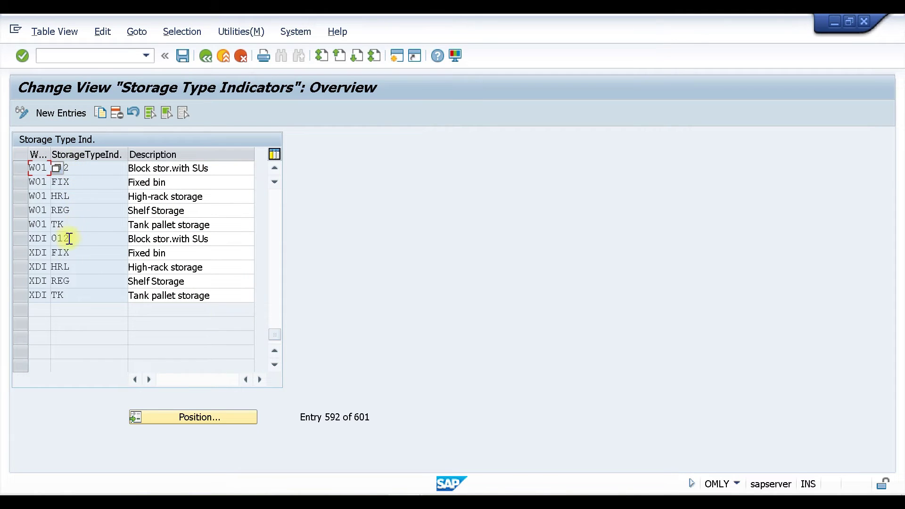
Create storage type indicator BLK with description BULK STORAGE for warehouse W01 and save it to the customizing request.
{"action": "left_click", "coordinate": [47, 115]}
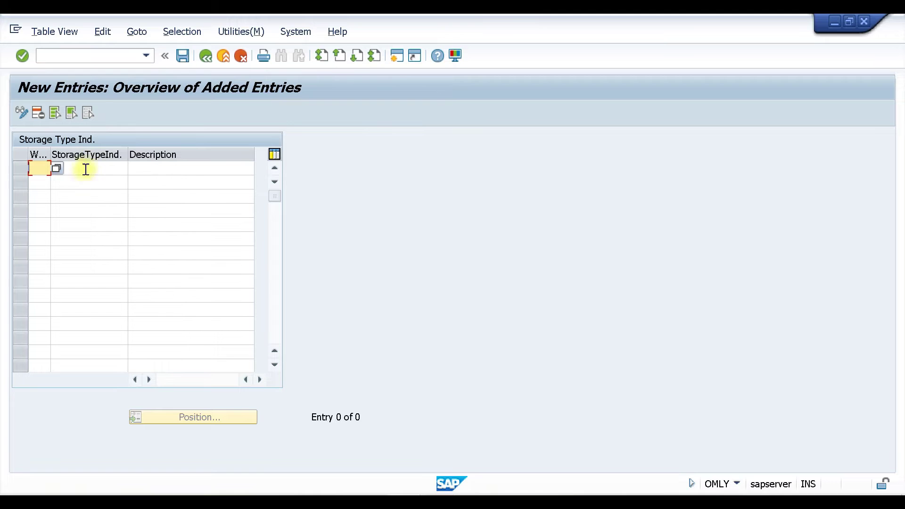
{"action": "type", "text": "W01"}
{"action": "key", "text": "Tab"}
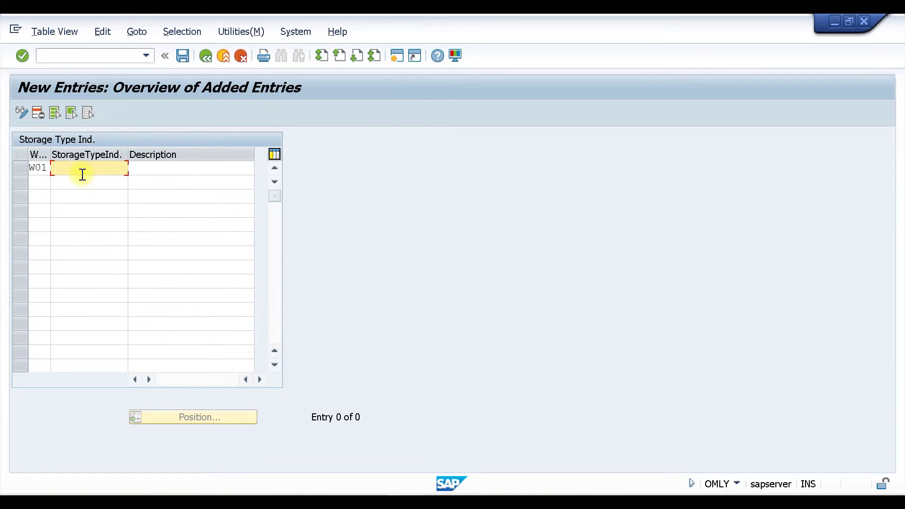
{"action": "type", "text": "BLK"}
{"action": "key", "text": "Tab"}
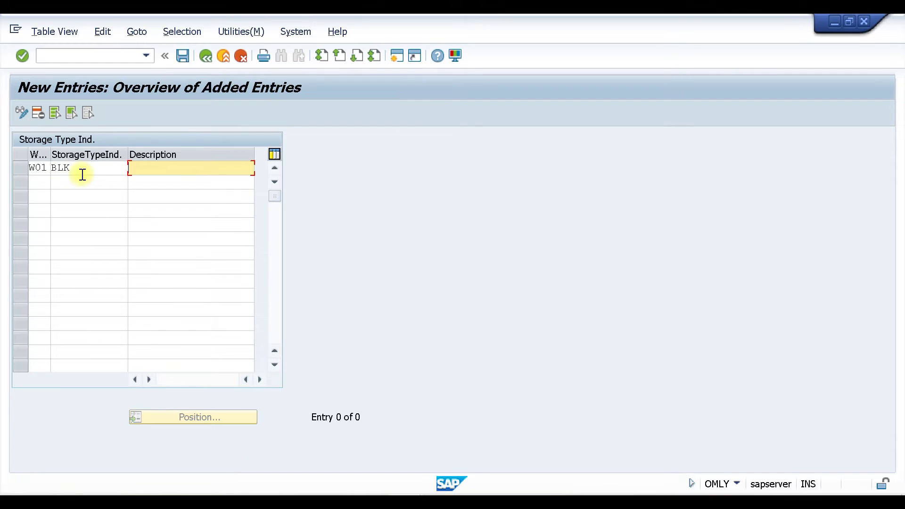
{"action": "type", "text": "BULK STORAGE"}
{"action": "key", "text": "Return"}
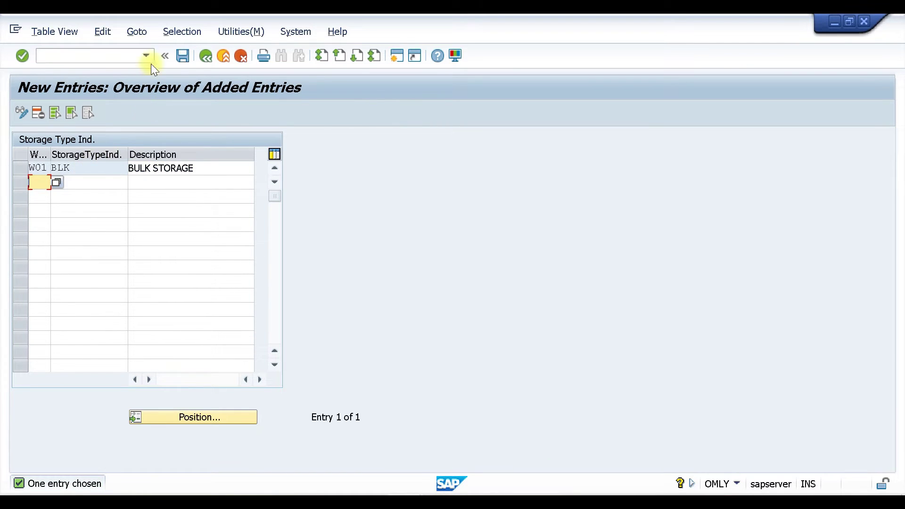
{"action": "left_click", "coordinate": [182, 56]}
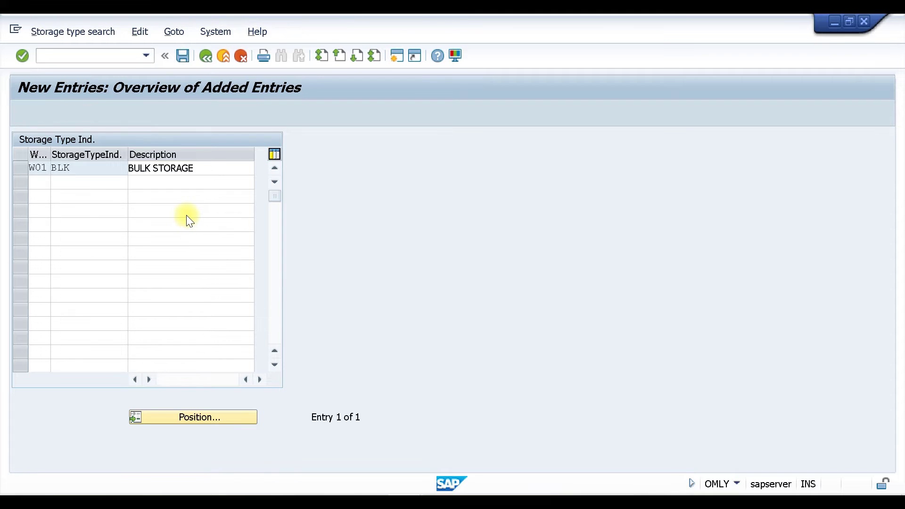
{"action": "left_click", "coordinate": [275, 266]}
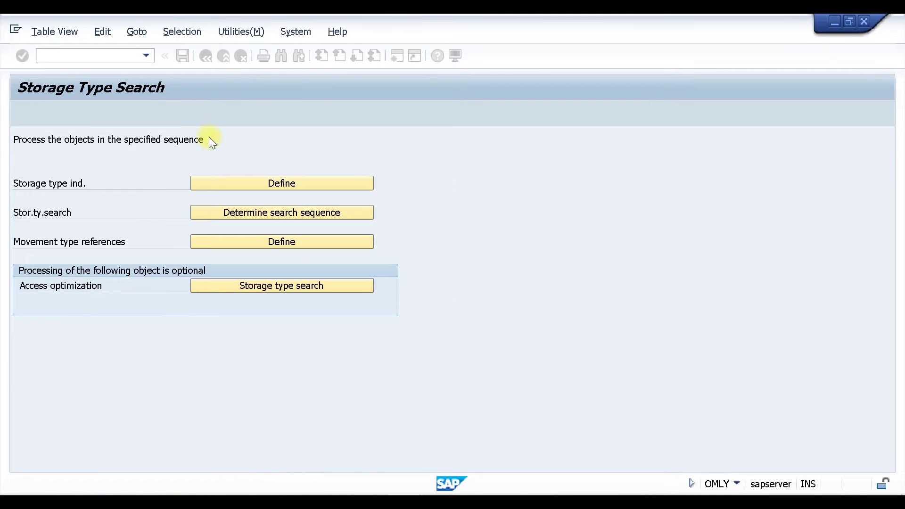
Return to the Storage Type Search overview, open the search sequence determination and position its list at warehouse W01.
{"action": "left_click", "coordinate": [205, 57]}
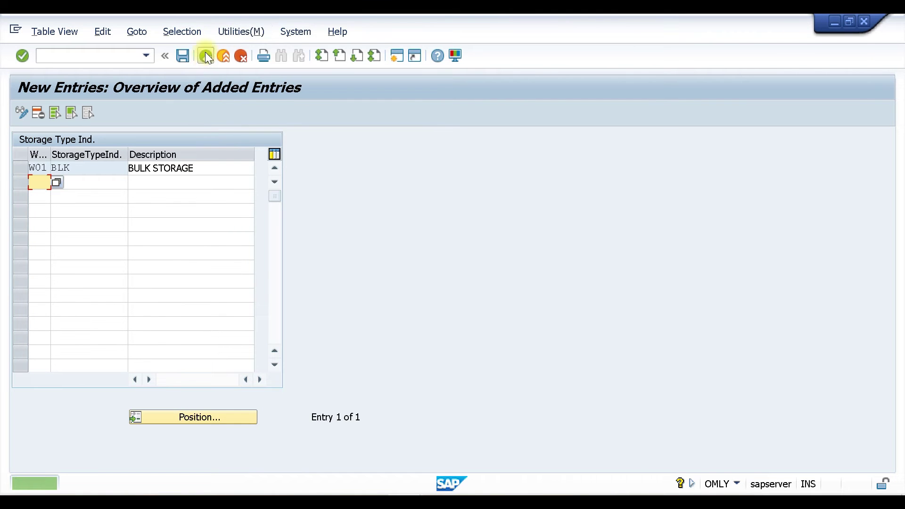
{"action": "left_click", "coordinate": [206, 57]}
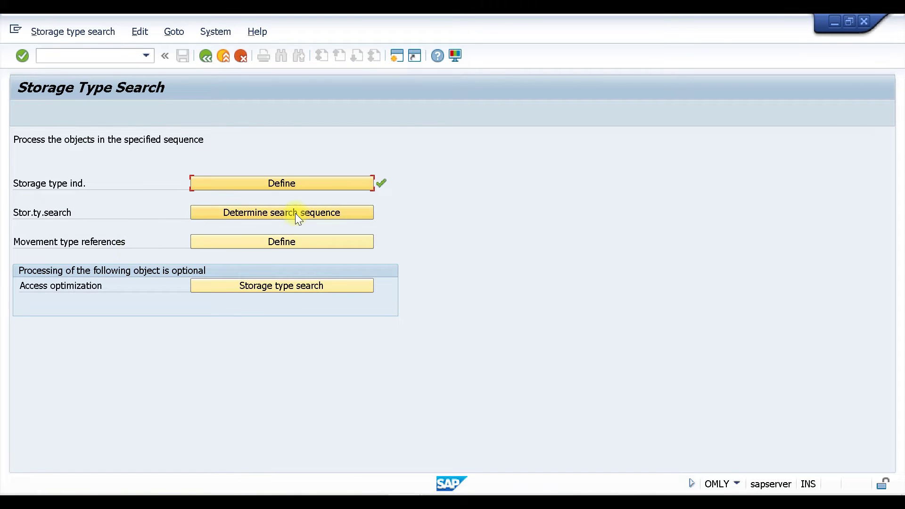
{"action": "left_click", "coordinate": [296, 213]}
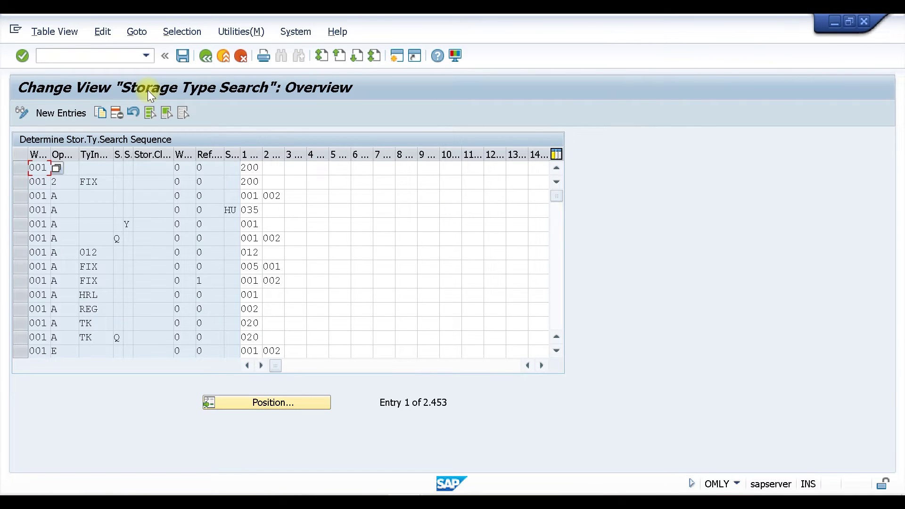
{"action": "left_click", "coordinate": [248, 402]}
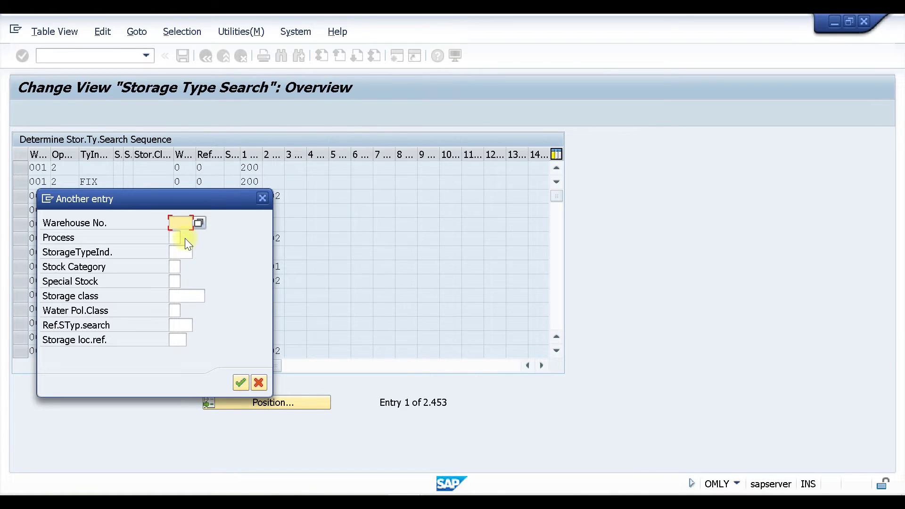
{"action": "type", "text": "W01"}
{"action": "key", "text": "Return"}
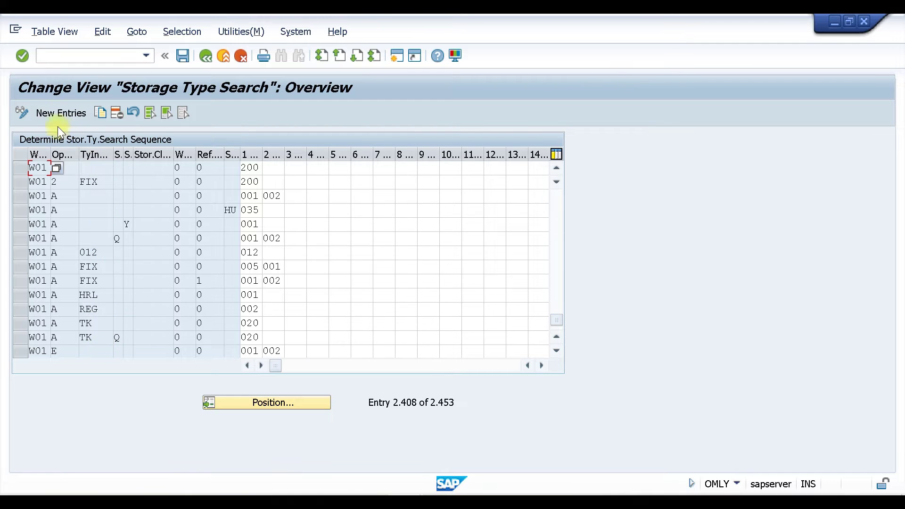
Add a search sequence entry for warehouse W01, operation E and storage type indicator BLK, with 004 as the first storage type.
{"action": "left_click", "coordinate": [55, 112]}
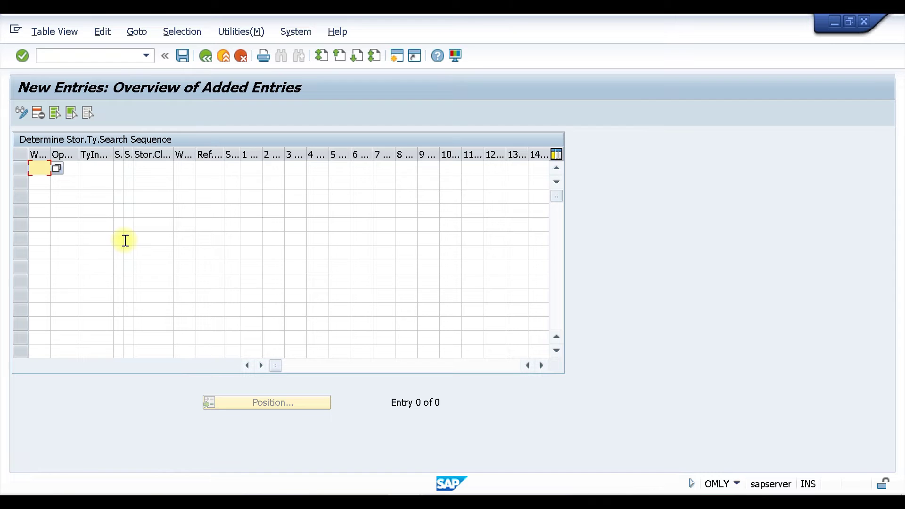
{"action": "type", "text": "W01"}
{"action": "key", "text": "Tab"}
{"action": "type", "text": "E"}
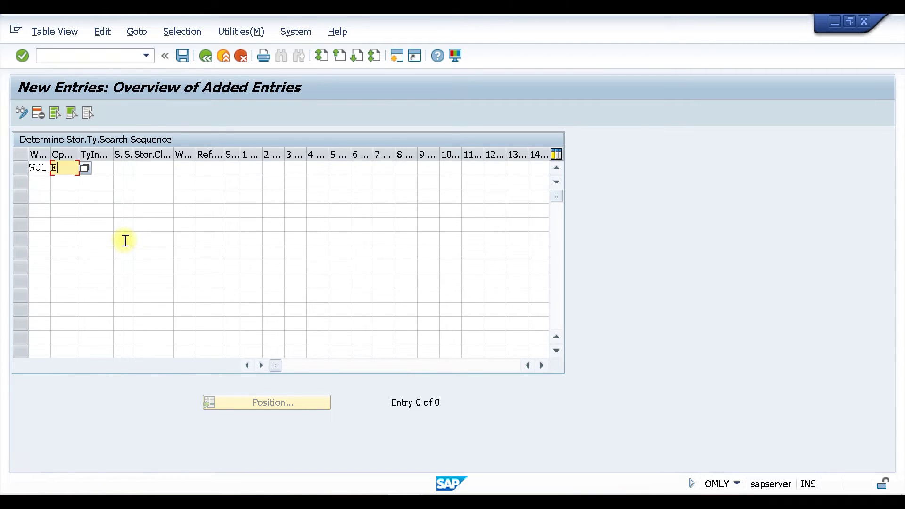
{"action": "key", "text": "Tab"}
{"action": "key", "text": "Tab"}
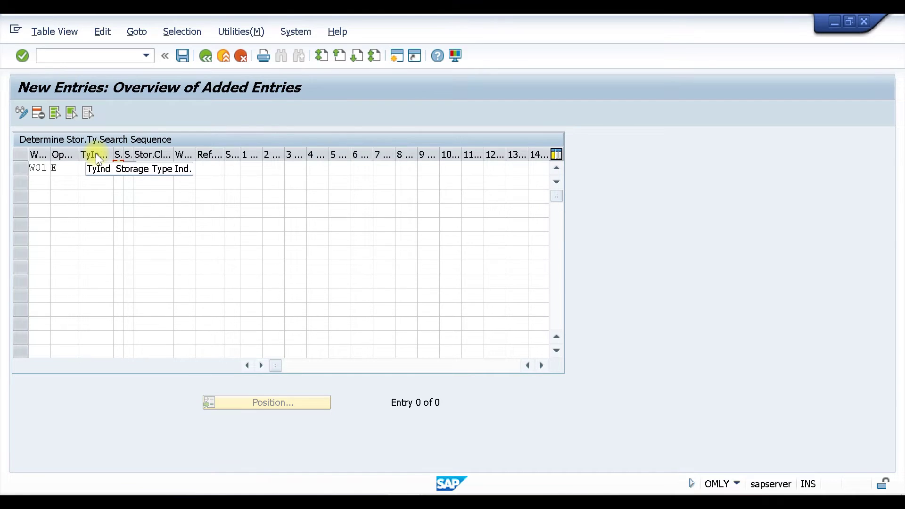
{"action": "left_click", "coordinate": [88, 170]}
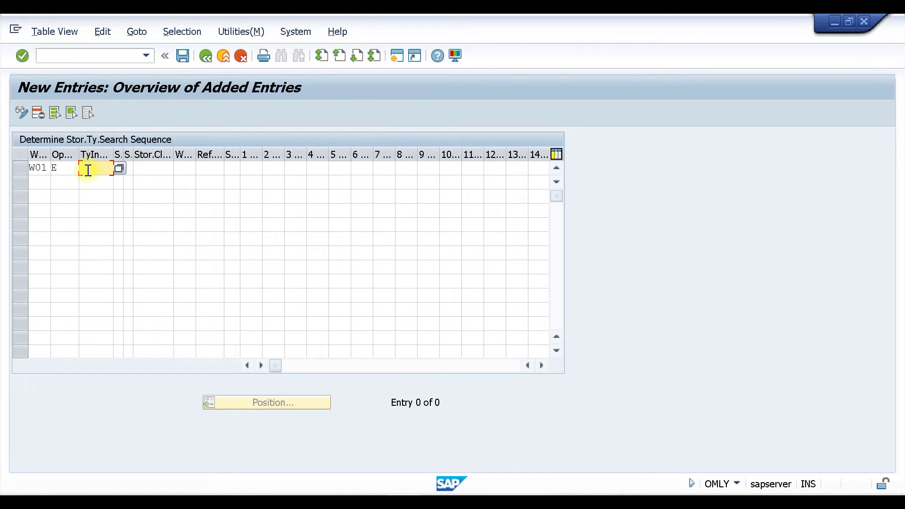
{"action": "type", "text": "BLK"}
{"action": "left_click", "coordinate": [249, 171]}
{"action": "type", "text": "004"}
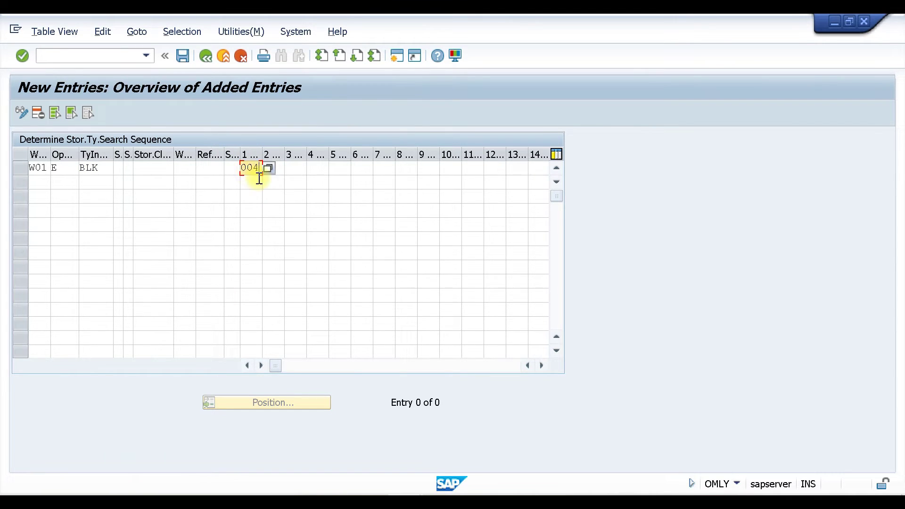
Add a second W01 search sequence entry with operation A, indicator BLK and first storage type 004, and save both to the customizing request.
{"action": "left_click", "coordinate": [38, 181]}
{"action": "type", "text": "W01"}
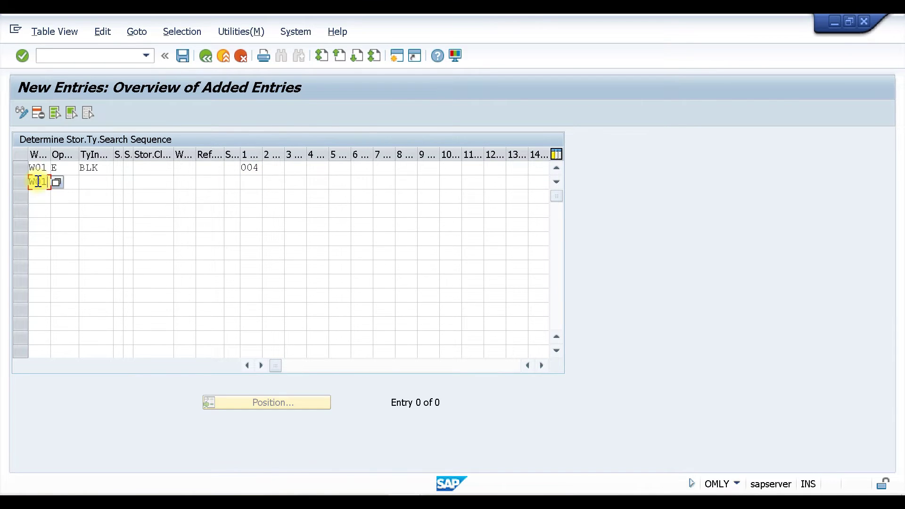
{"action": "key", "text": "Tab"}
{"action": "type", "text": "A"}
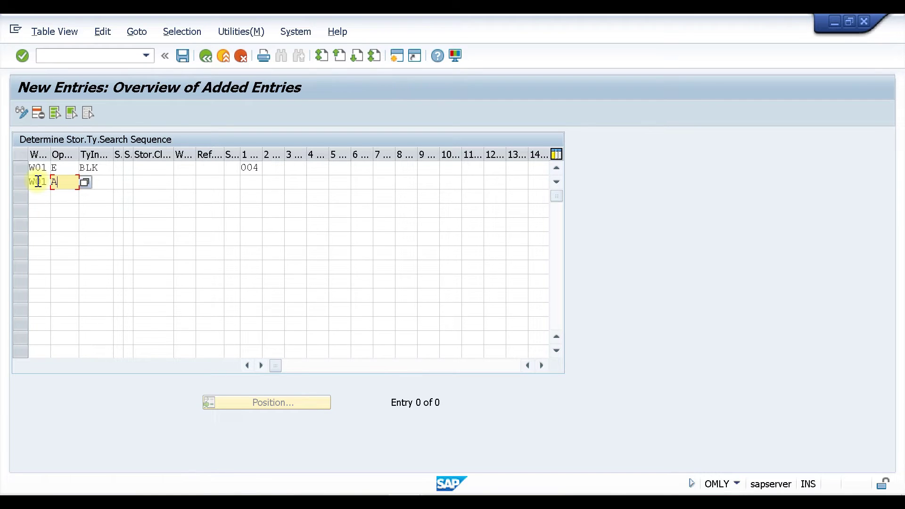
{"action": "key", "text": "Tab"}
{"action": "type", "text": "BLK"}
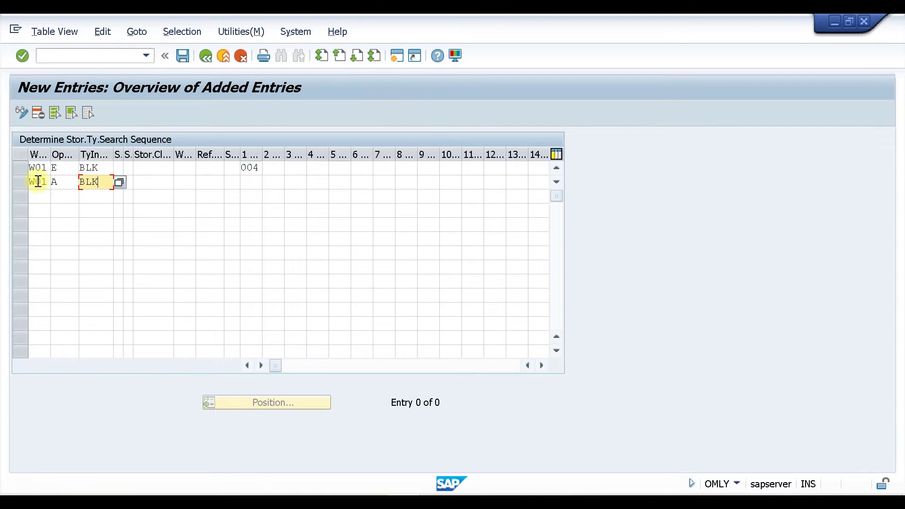
{"action": "left_click", "coordinate": [245, 183]}
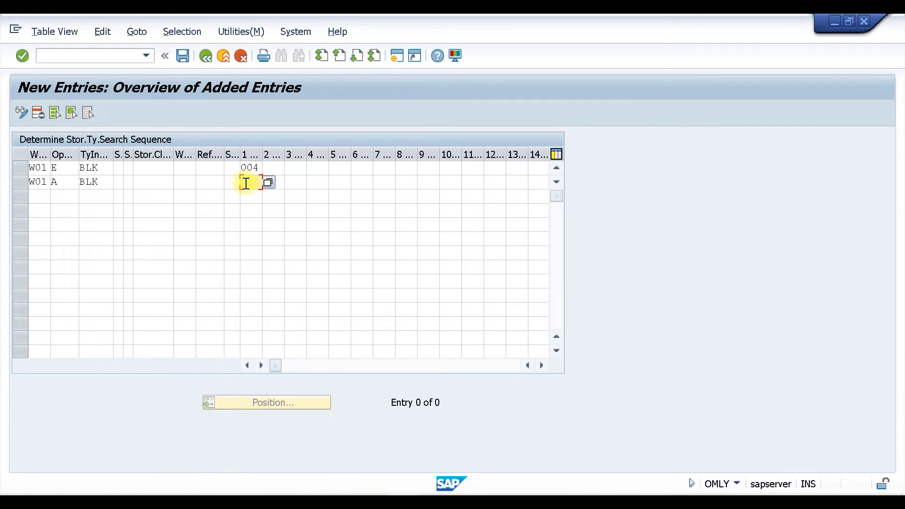
{"action": "type", "text": "004"}
{"action": "key", "text": "Return"}
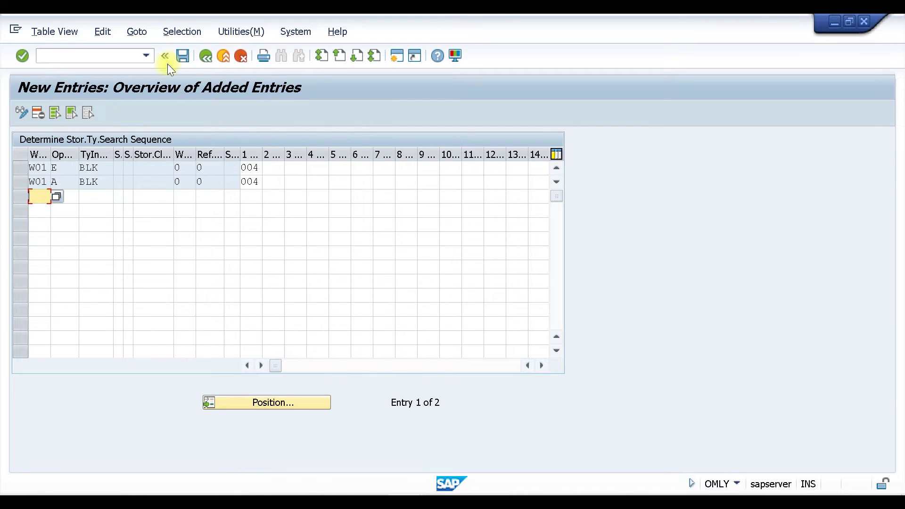
{"action": "left_click", "coordinate": [183, 58]}
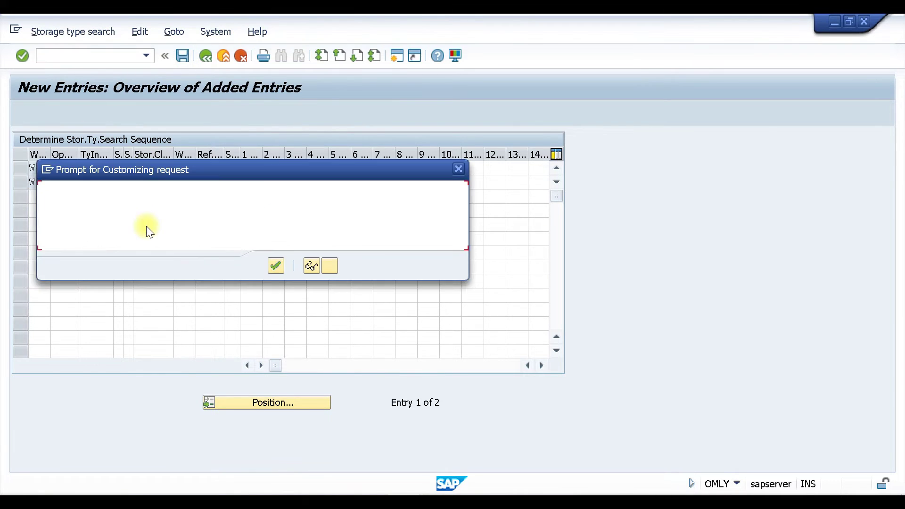
{"action": "left_click", "coordinate": [277, 264]}
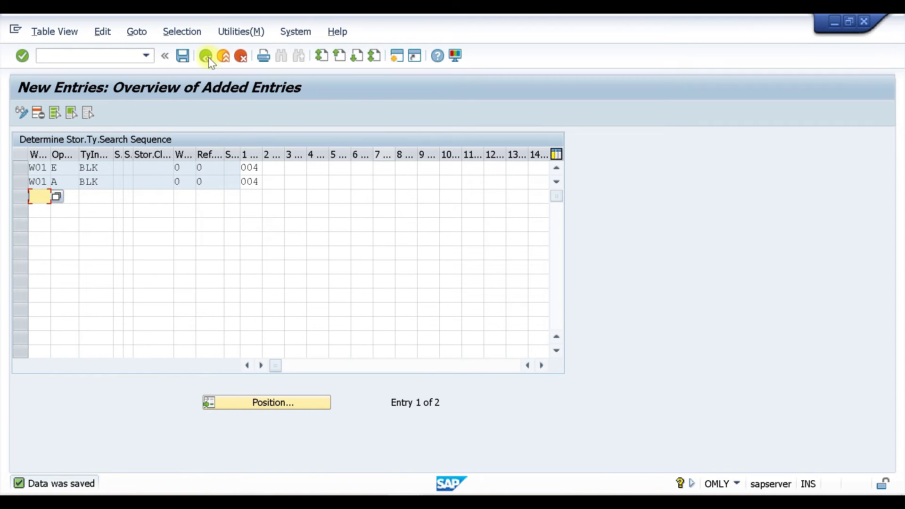
Return to the IMG, open Activate Storage Bin Type Search and open the assignment of storage unit types to storage types.
{"action": "left_click", "coordinate": [205, 56]}
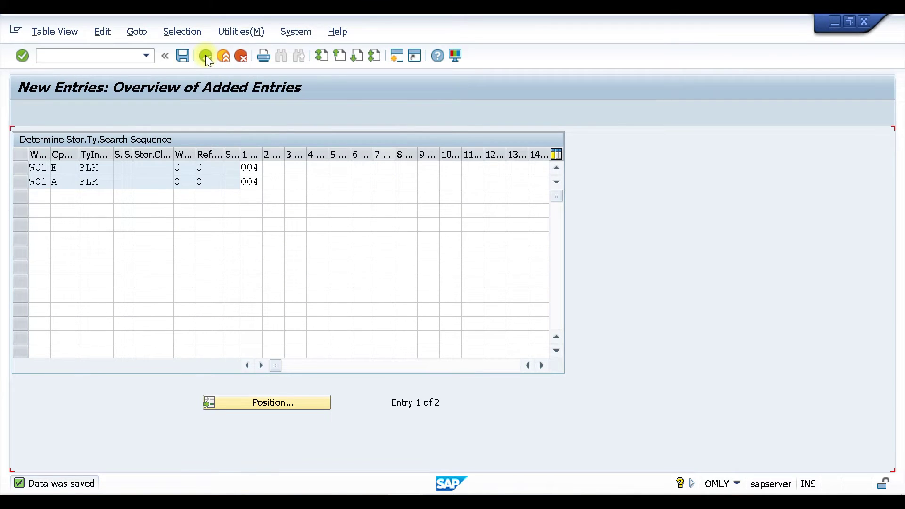
{"action": "left_click", "coordinate": [205, 55]}
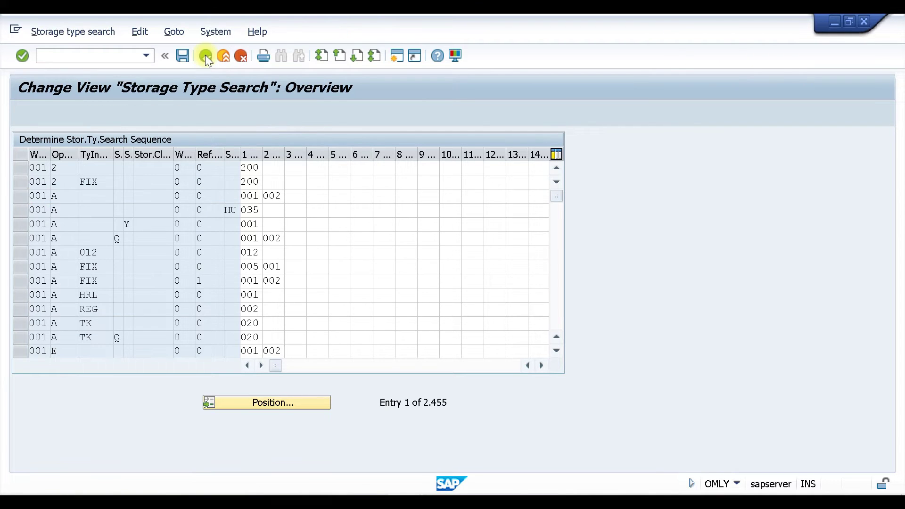
{"action": "left_click", "coordinate": [206, 56]}
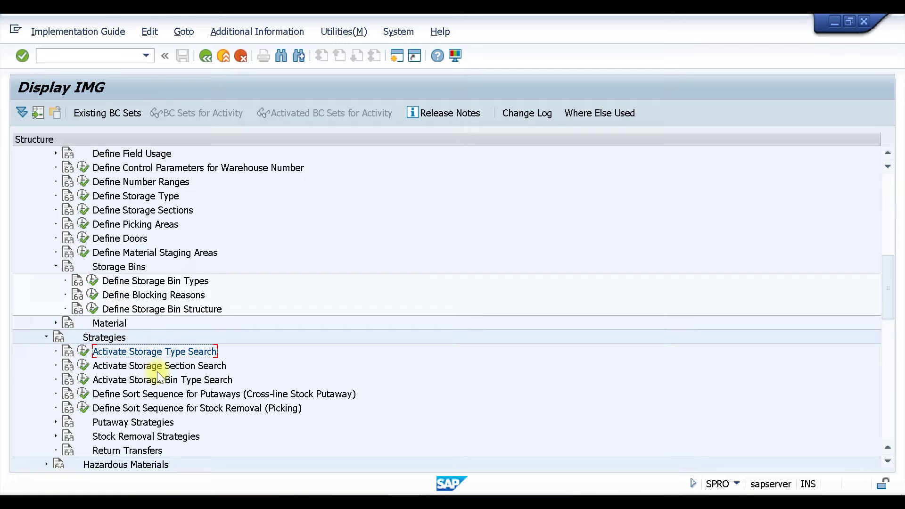
{"action": "left_click", "coordinate": [83, 380]}
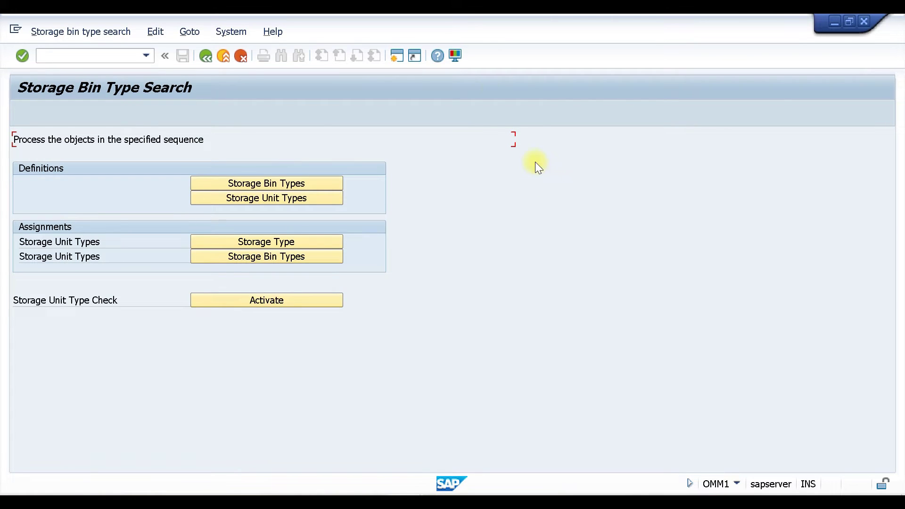
{"action": "left_click", "coordinate": [257, 242]}
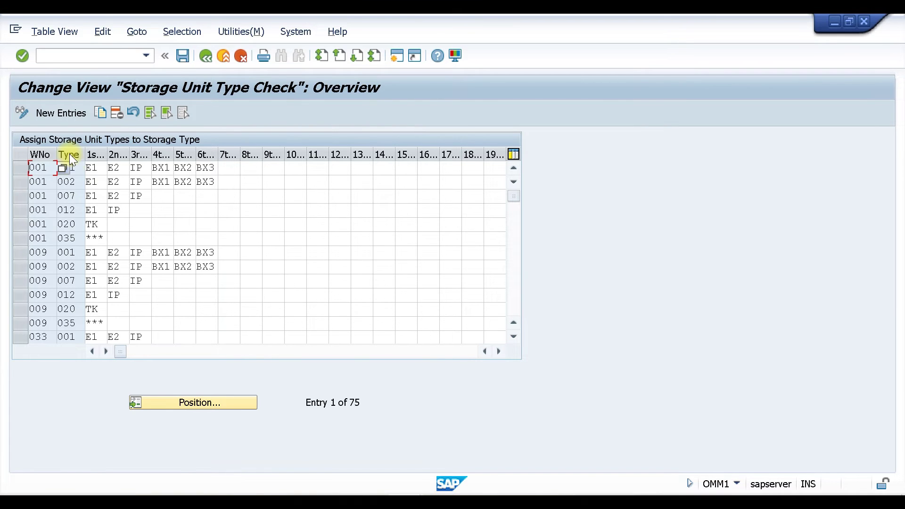
Position the storage unit type assignment list at warehouse W01 and look over its entries.
{"action": "left_click", "coordinate": [184, 403]}
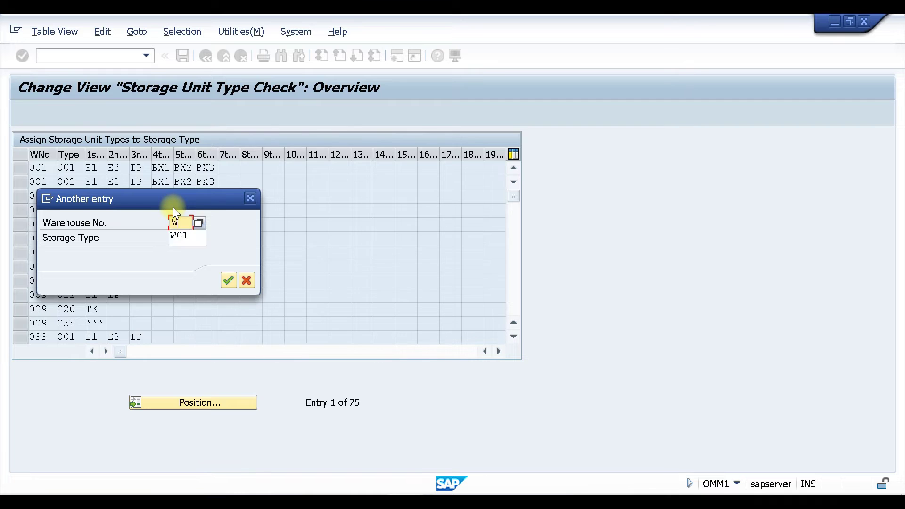
{"action": "key", "text": "Return"}
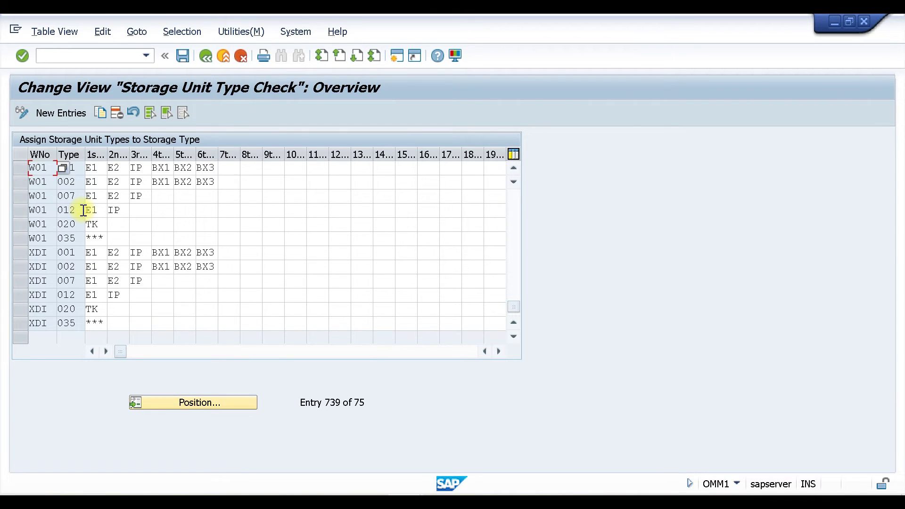
{"action": "scroll", "coordinate": [83, 210], "scroll_direction": "up", "scroll_amount": 3}
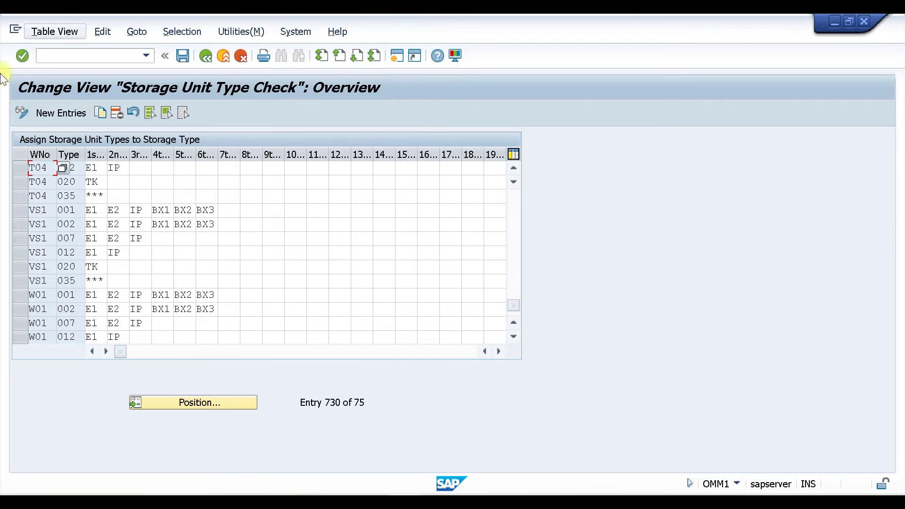
Create a storage unit type assignment for warehouse W01, storage type 004, with BX1, BX2 and BX3 as the first three unit types.
{"action": "left_click", "coordinate": [73, 110]}
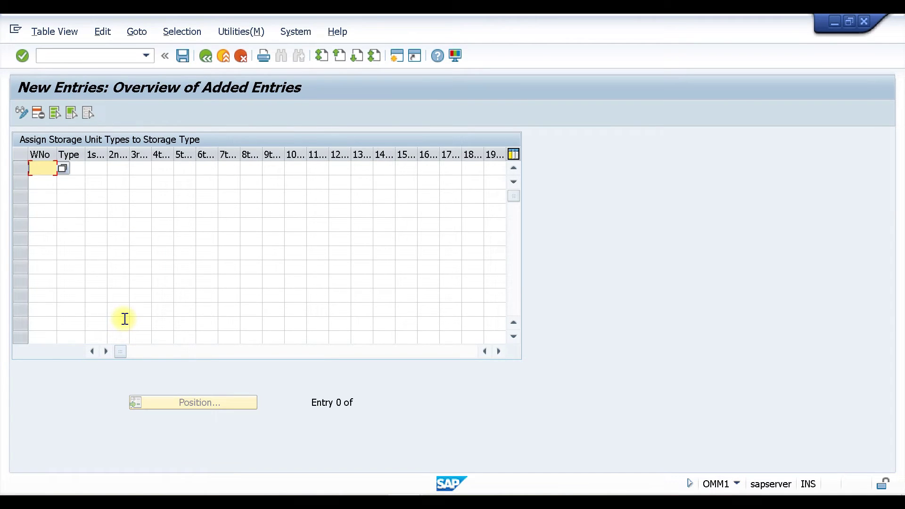
{"action": "type", "text": "W01"}
{"action": "key", "text": "Tab"}
{"action": "type", "text": "004"}
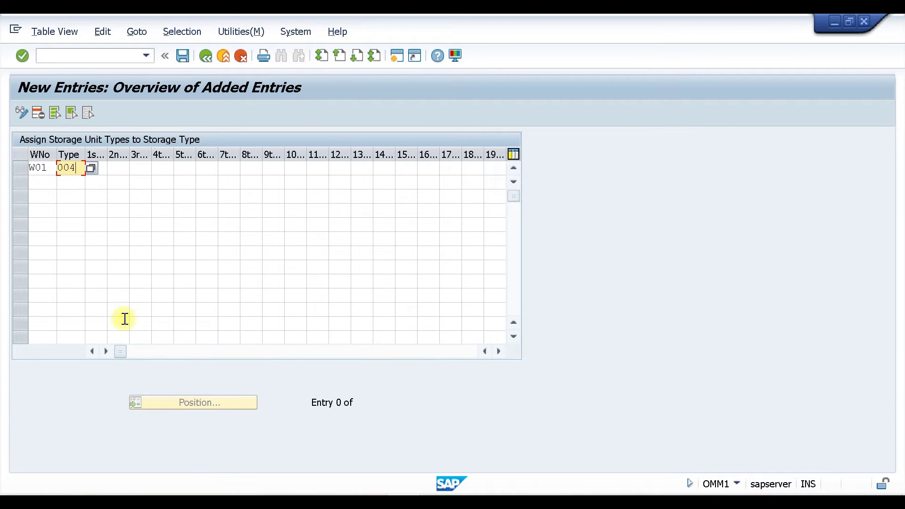
{"action": "key", "text": "Tab"}
{"action": "type", "text": "BX"}
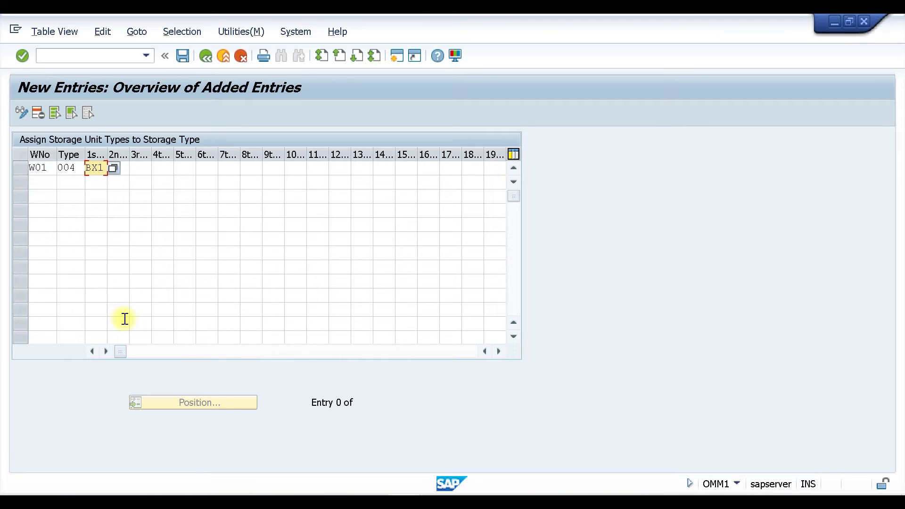
{"action": "key", "text": "Tab"}
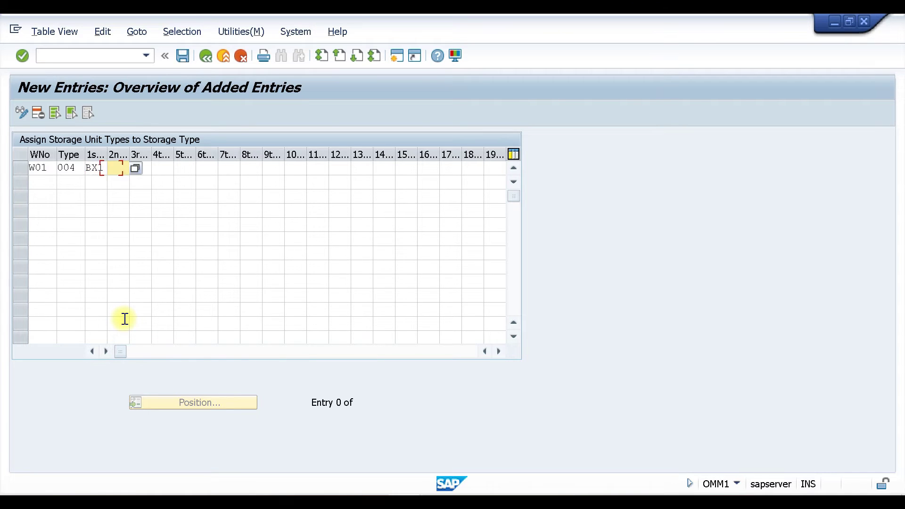
{"action": "type", "text": "BX2"}
{"action": "key", "text": "Tab"}
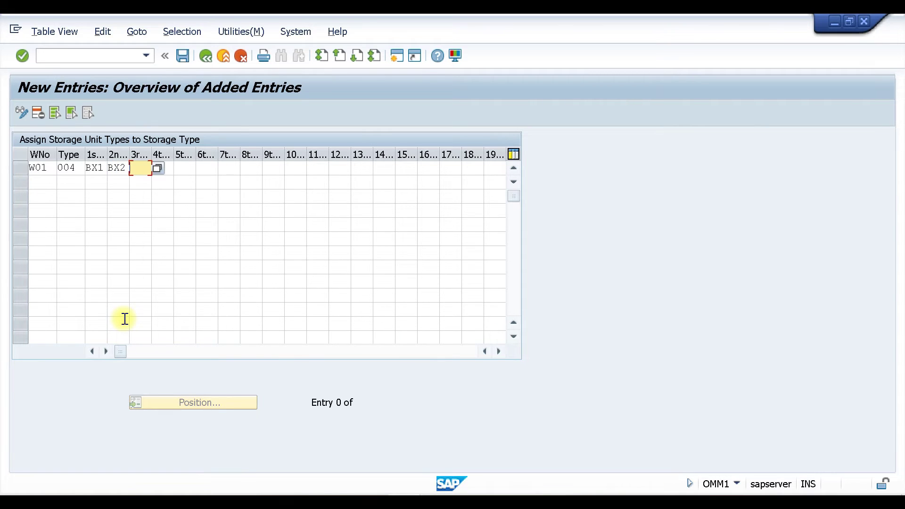
{"action": "type", "text": "BX3"}
{"action": "key", "text": "Tab"}
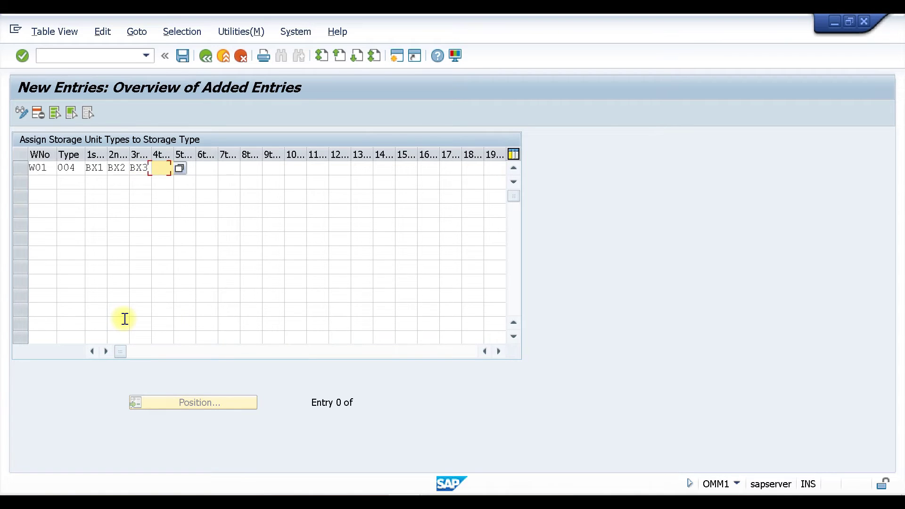
Add E1 and E2 as the fourth and fifth storage unit types and save the entry to the customizing request.
{"action": "type", "text": "E1"}
{"action": "key", "text": "Tab"}
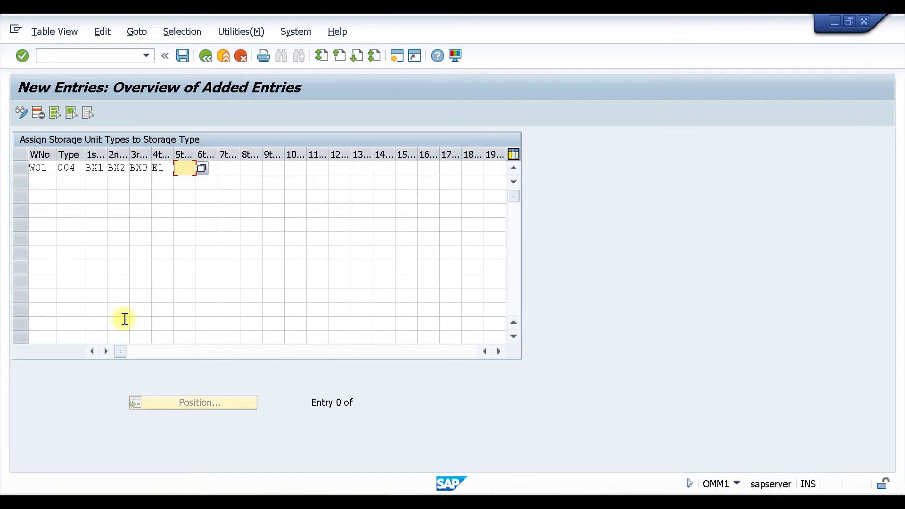
{"action": "type", "text": "E2"}
{"action": "key", "text": "Return"}
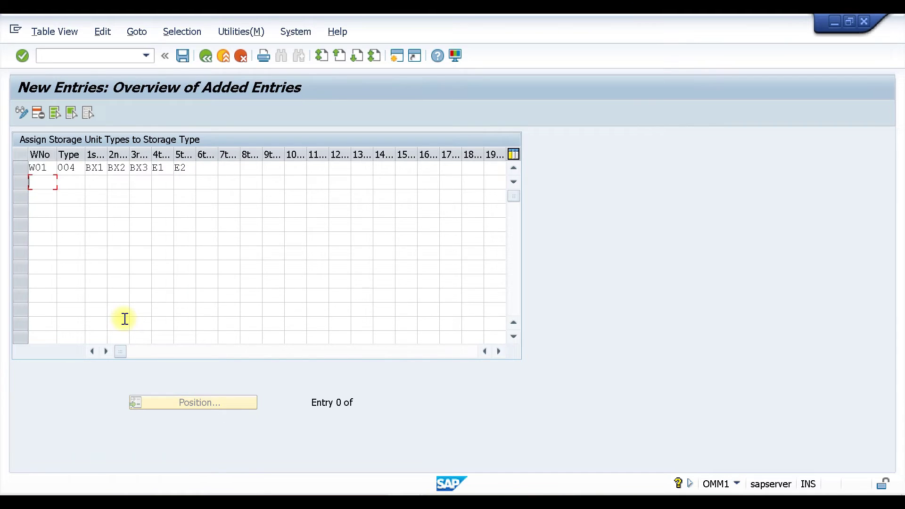
{"action": "left_click", "coordinate": [181, 56]}
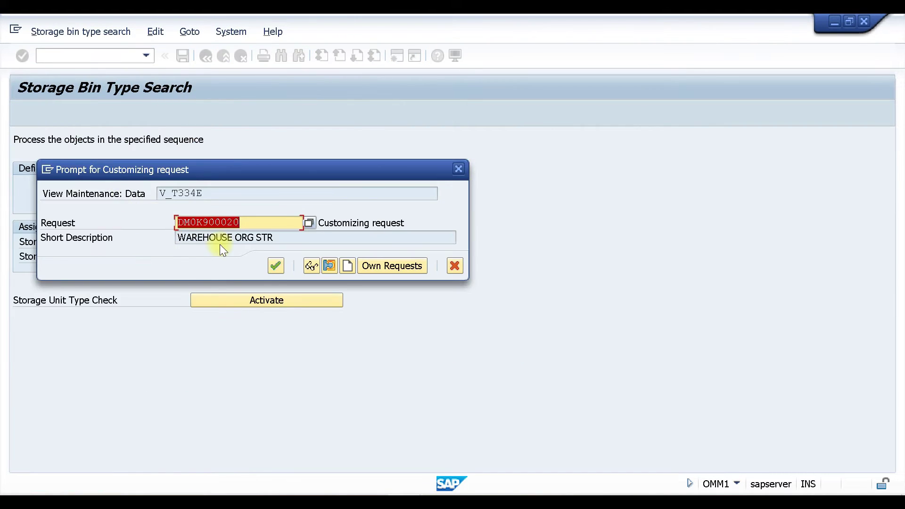
{"action": "left_click", "coordinate": [275, 269]}
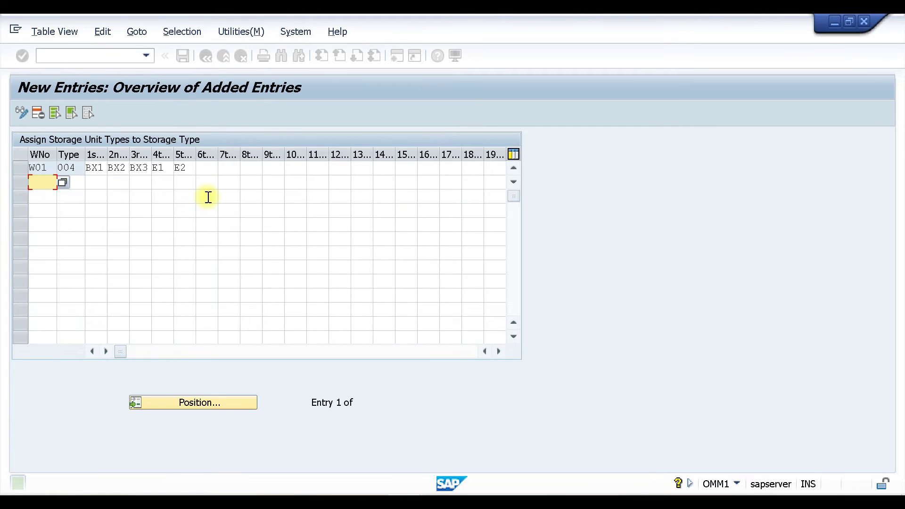
Look over the storage unit types available for warehouse W01 in the value list for the first unit type.
{"action": "left_click", "coordinate": [99, 168]}
{"action": "key", "text": "Return"}
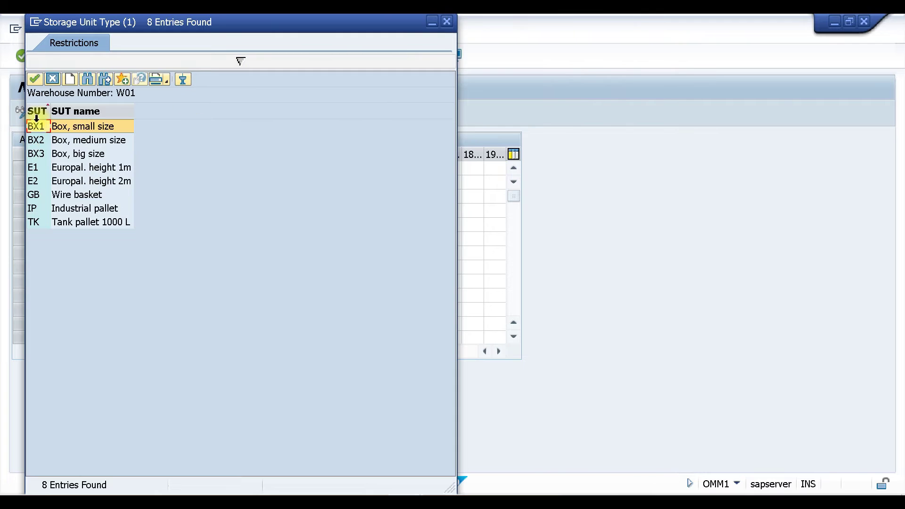
{"action": "left_click", "coordinate": [447, 22]}
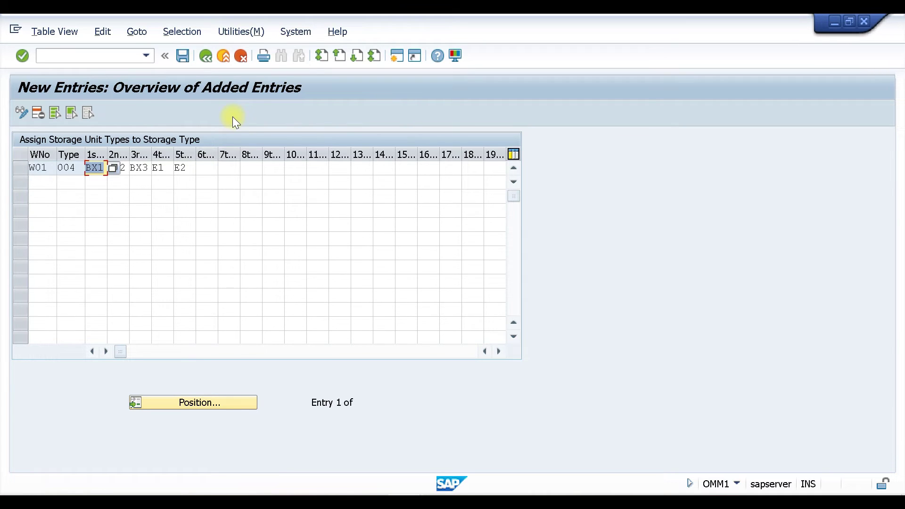
Return to the IMG, open the putaway strategy for bulk storage and open its storage type control definition.
{"action": "left_click", "coordinate": [202, 53]}
{"action": "left_click", "coordinate": [203, 52]}
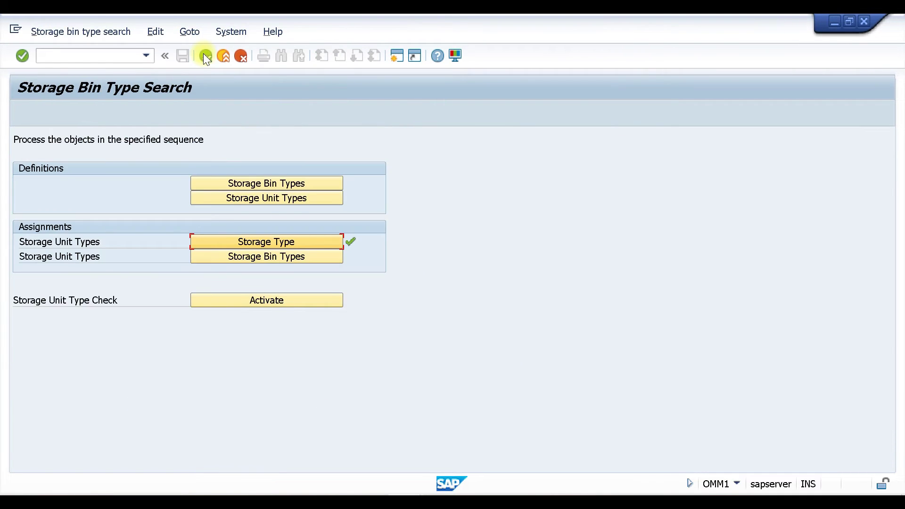
{"action": "left_click", "coordinate": [202, 53]}
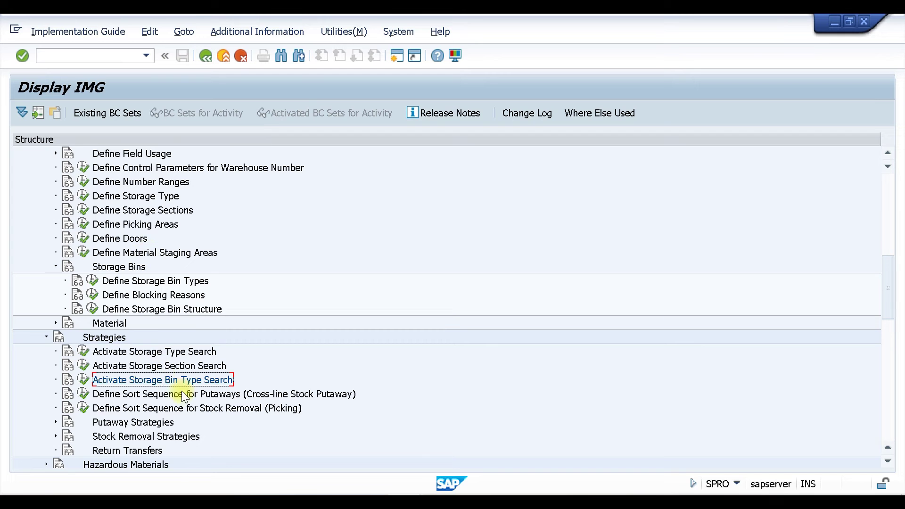
{"action": "left_click", "coordinate": [55, 423]}
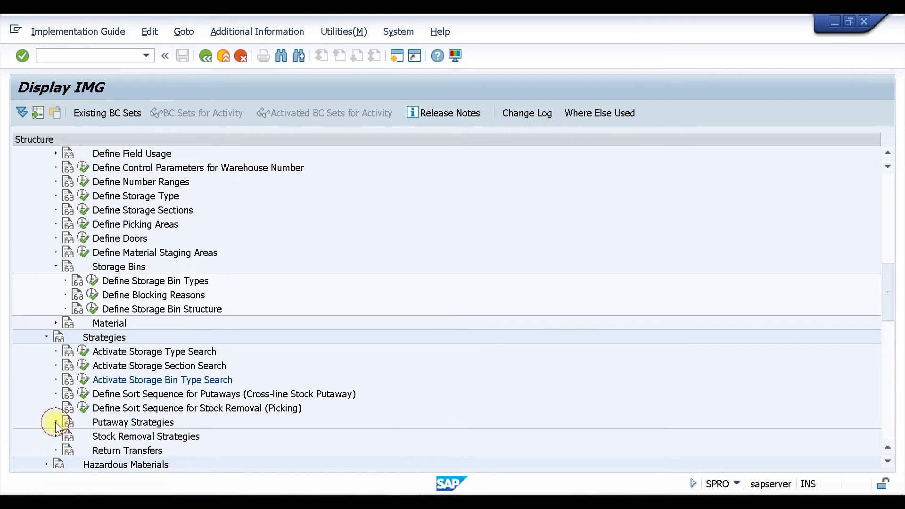
{"action": "scroll", "coordinate": [310, 280], "scroll_direction": "down", "scroll_amount": 2}
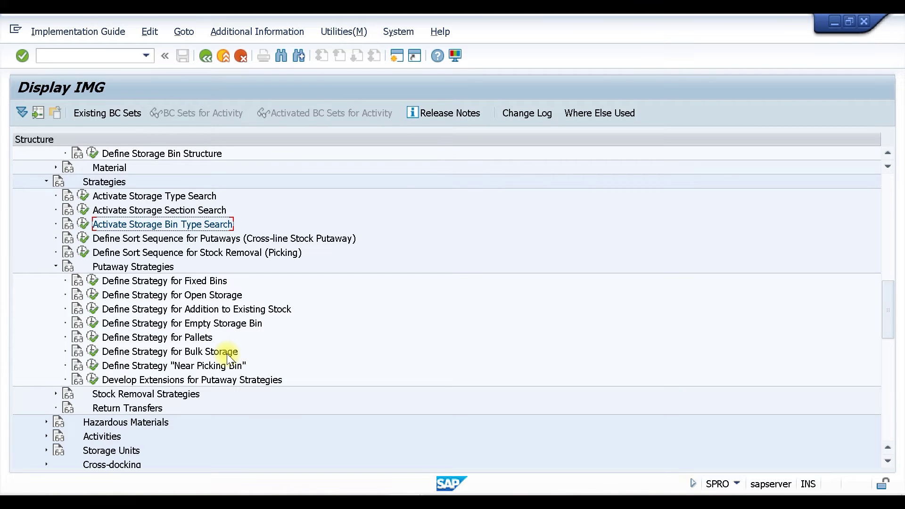
{"action": "left_click", "coordinate": [93, 353]}
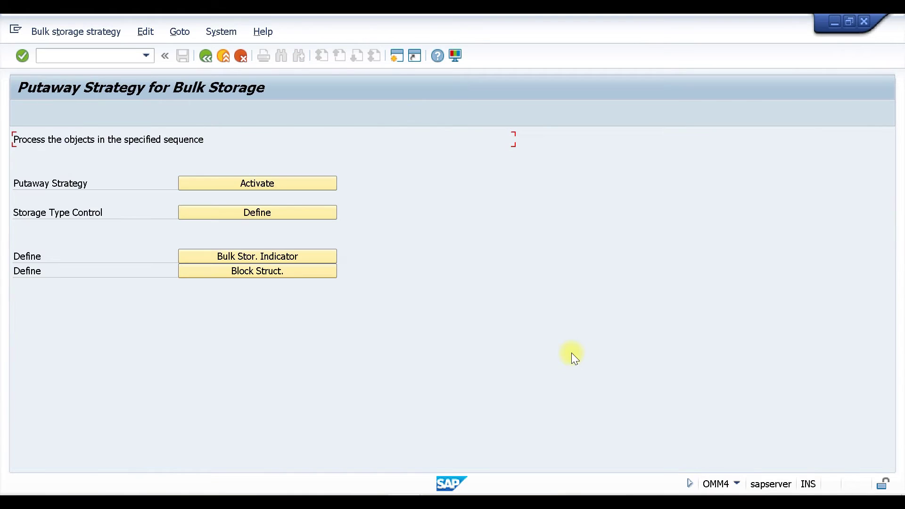
{"action": "left_click", "coordinate": [243, 208]}
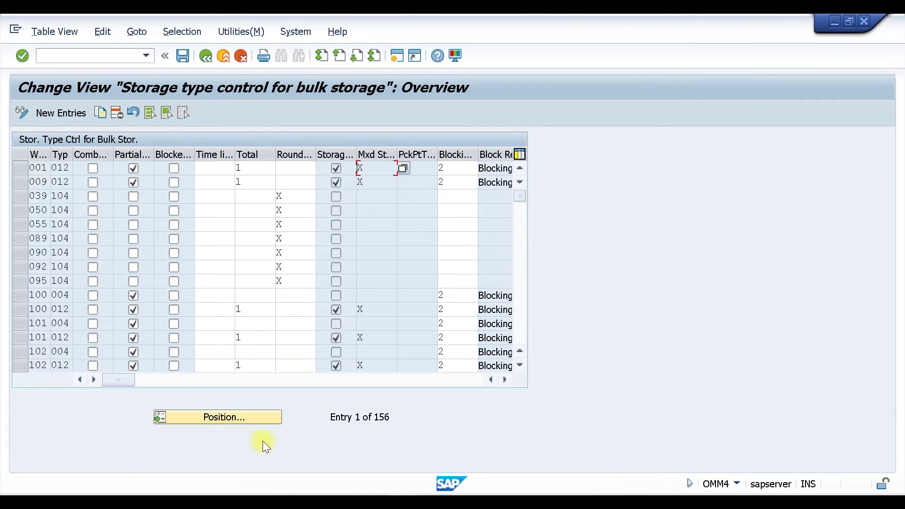
Position the bulk storage type control list at warehouse W01 and storage type 004.
{"action": "left_click", "coordinate": [236, 416]}
{"action": "type", "text": "W01"}
{"action": "key", "text": "Tab"}
{"action": "type", "text": "004"}
{"action": "key", "text": "Return"}
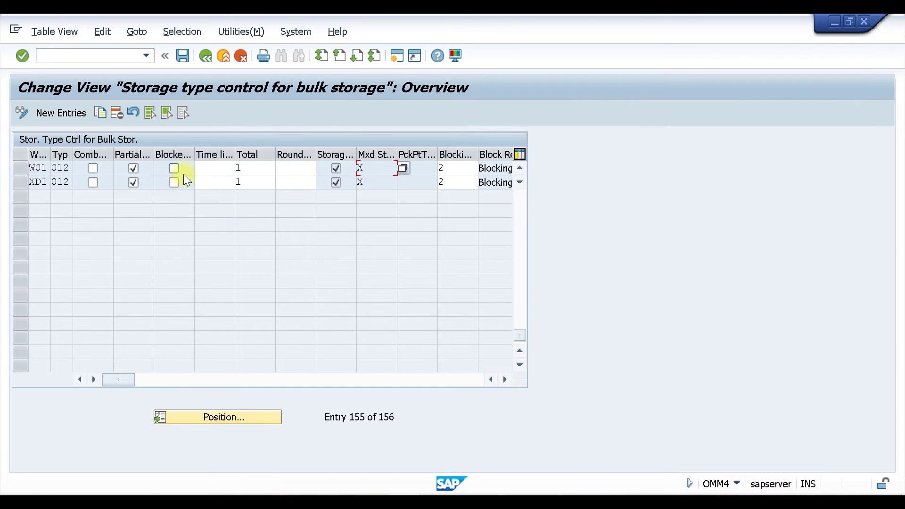
Create a bulk storage control entry for warehouse W01, storage type 004, with the "Comb..." and "Partial..." flags enabled.
{"action": "left_click", "coordinate": [49, 114]}
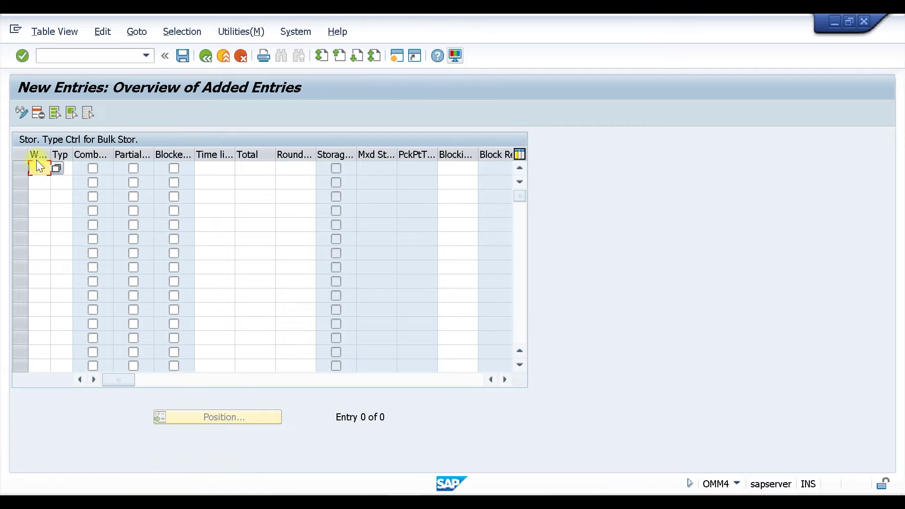
{"action": "type", "text": "W01"}
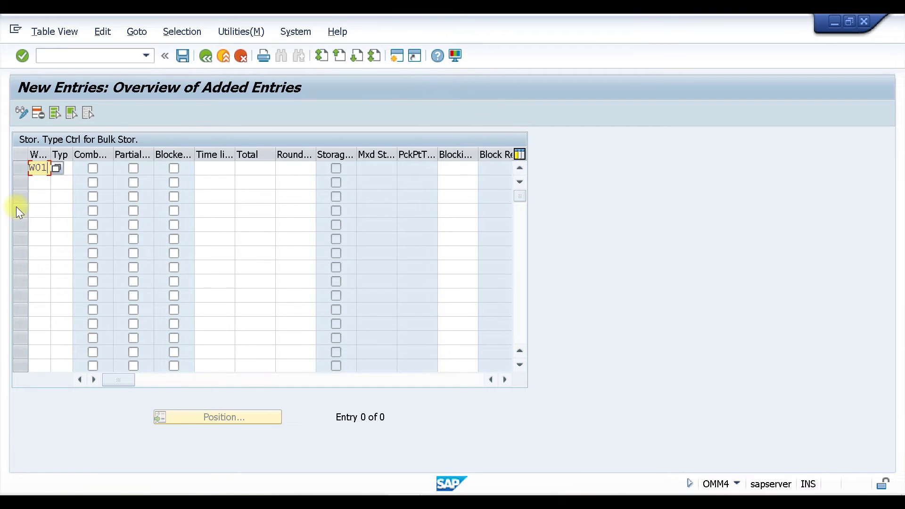
{"action": "key", "text": "Tab"}
{"action": "type", "text": "004"}
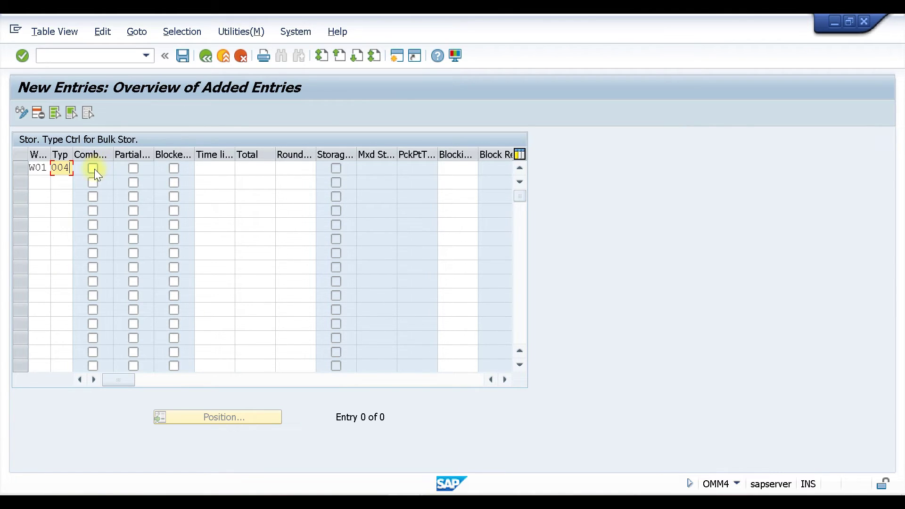
{"action": "left_click", "coordinate": [93, 169]}
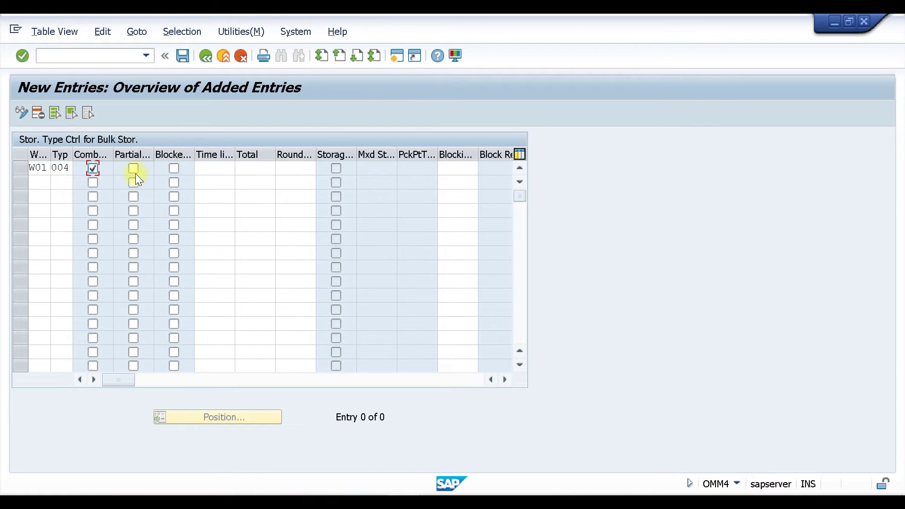
{"action": "left_click", "coordinate": [133, 168]}
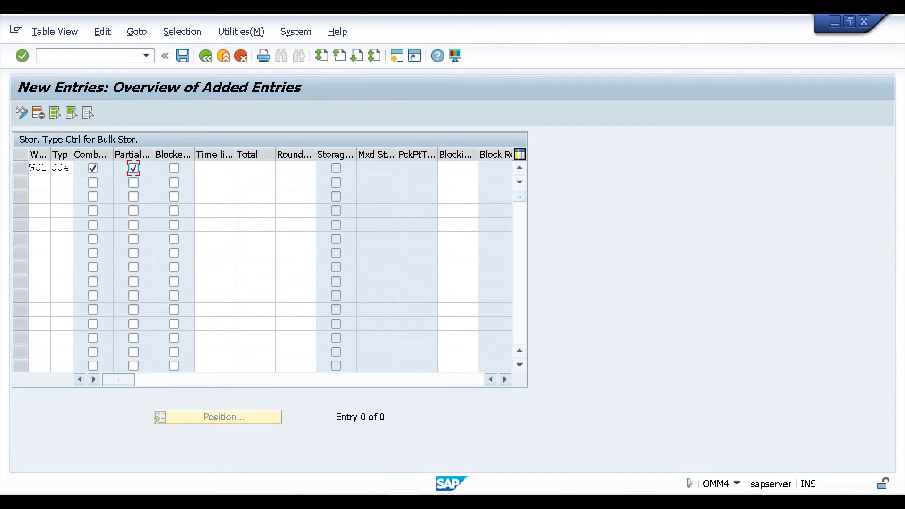
Switch to the browser to examine the BULK STORAGE TYPE image results, and return to SAP.
{"action": "left_click", "coordinate": [655, 433]}
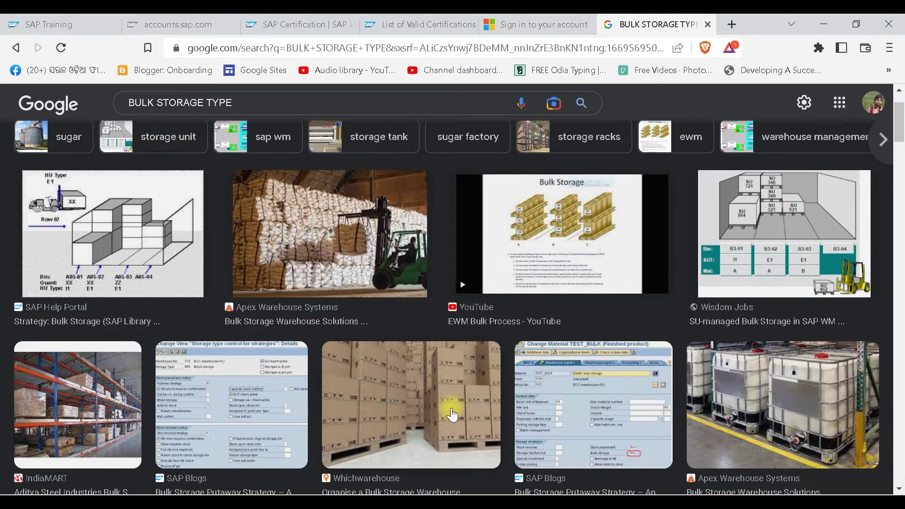
{"action": "scroll", "coordinate": [445, 391], "scroll_direction": "down", "scroll_amount": 1}
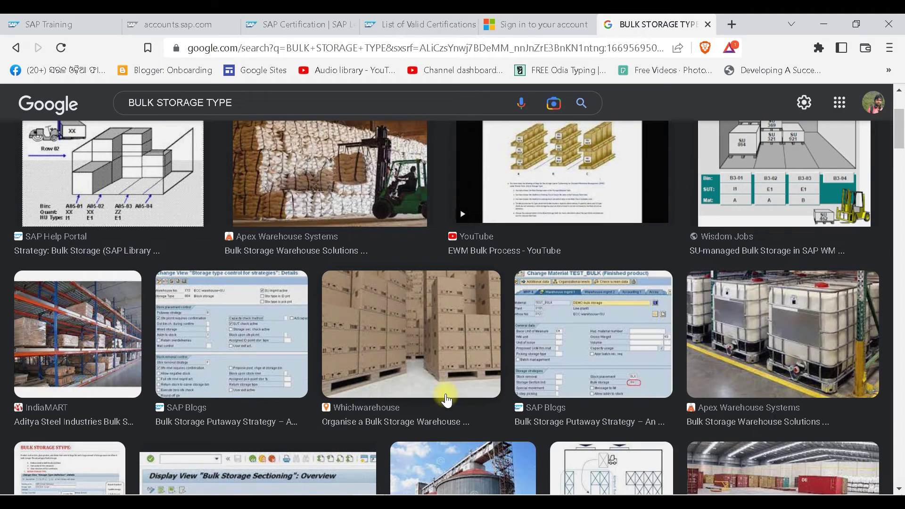
{"action": "scroll", "coordinate": [446, 401], "scroll_direction": "up", "scroll_amount": 1}
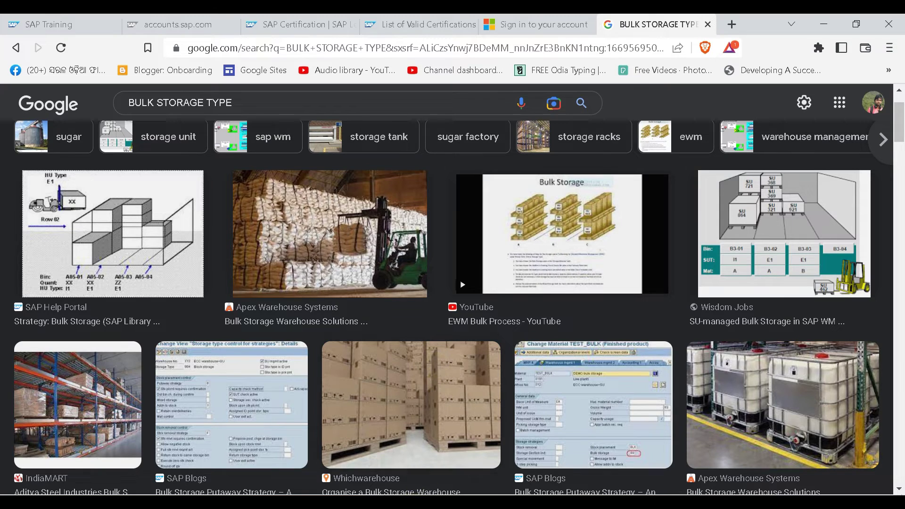
{"action": "mouse_move", "coordinate": [416, 493]}
{"action": "left_click", "coordinate": [503, 466]}
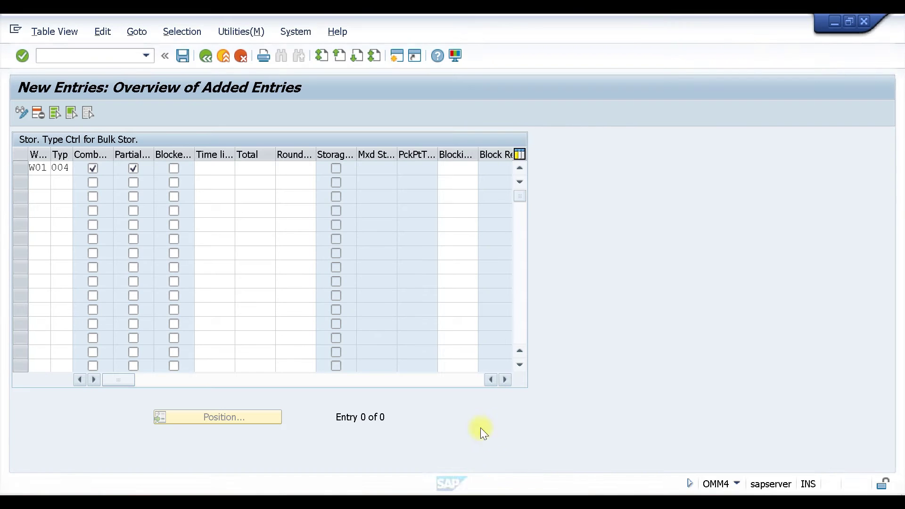
Enable the "Blocke..." flag for W01 storage type 004 and save the entry to the customizing request.
{"action": "left_click", "coordinate": [174, 169]}
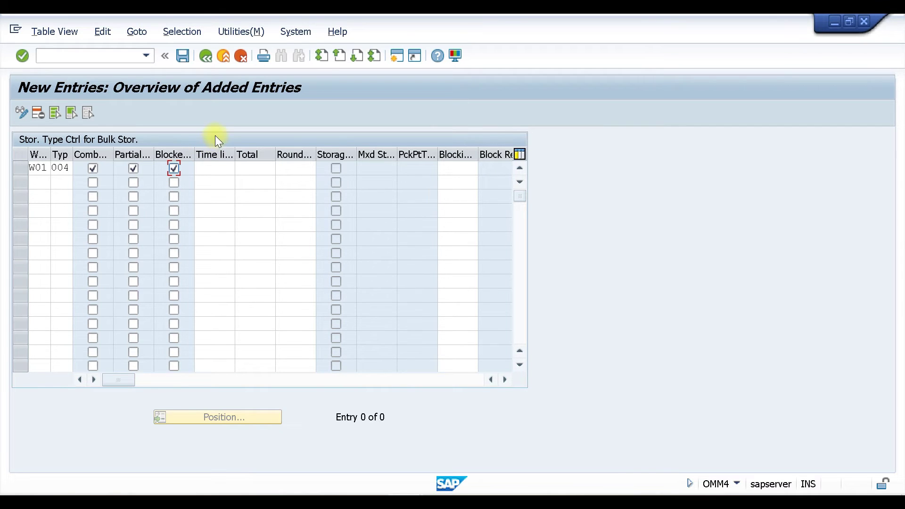
{"action": "key", "text": "Return"}
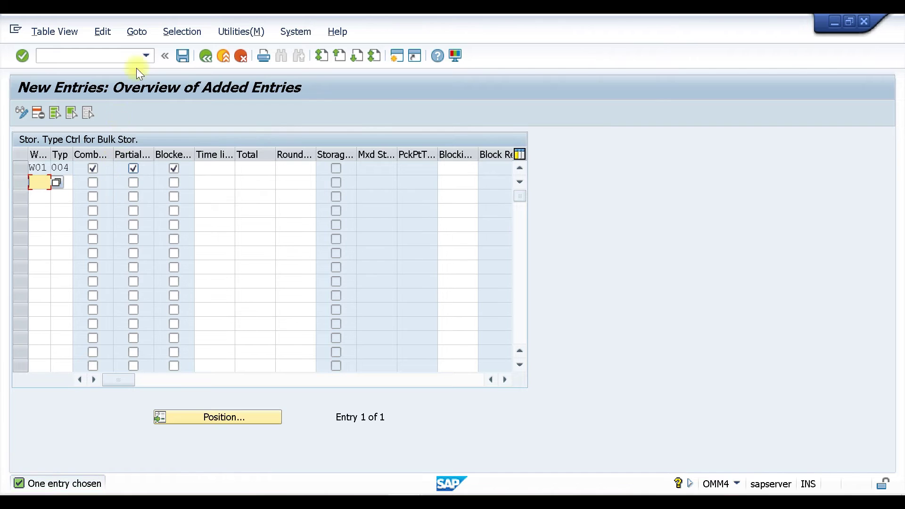
{"action": "left_click", "coordinate": [181, 61]}
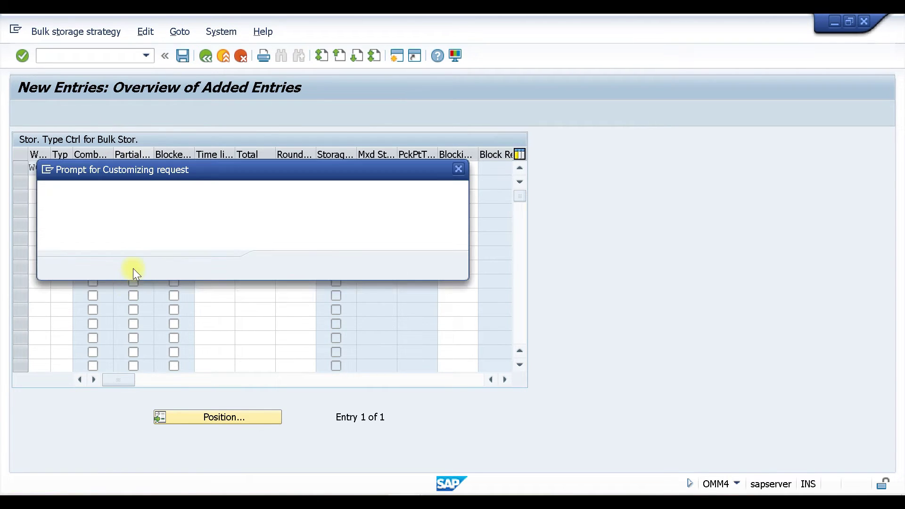
{"action": "left_click", "coordinate": [270, 265]}
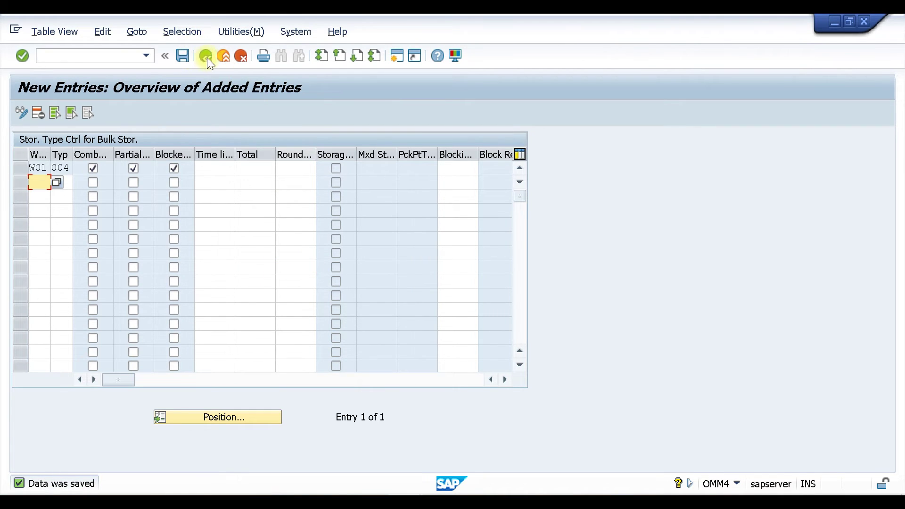
Return to the bulk storage putaway strategy overview and open the bulk storage indicator definition.
{"action": "key", "text": "F3"}
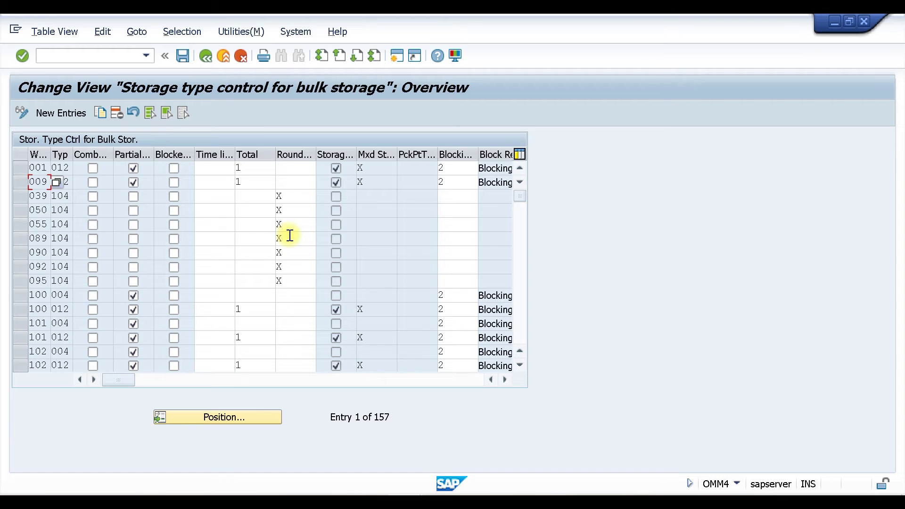
{"action": "left_click", "coordinate": [205, 56]}
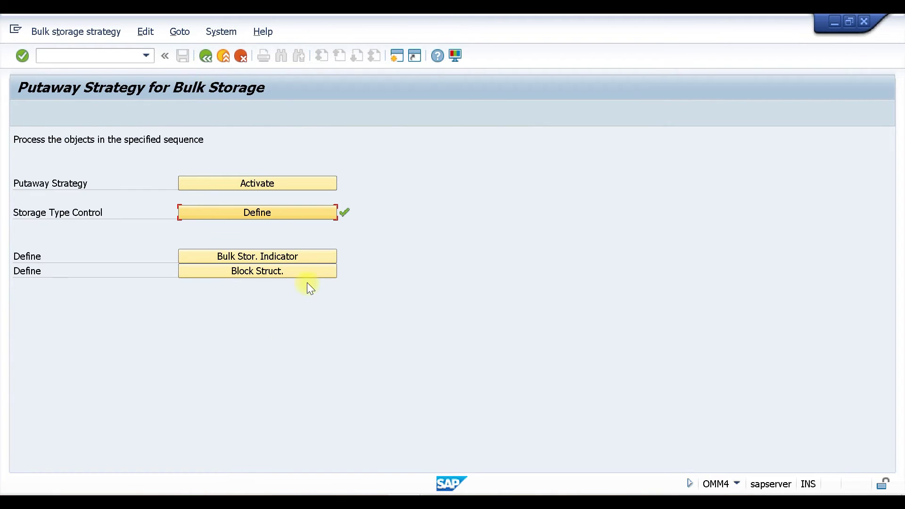
{"action": "left_click", "coordinate": [228, 258]}
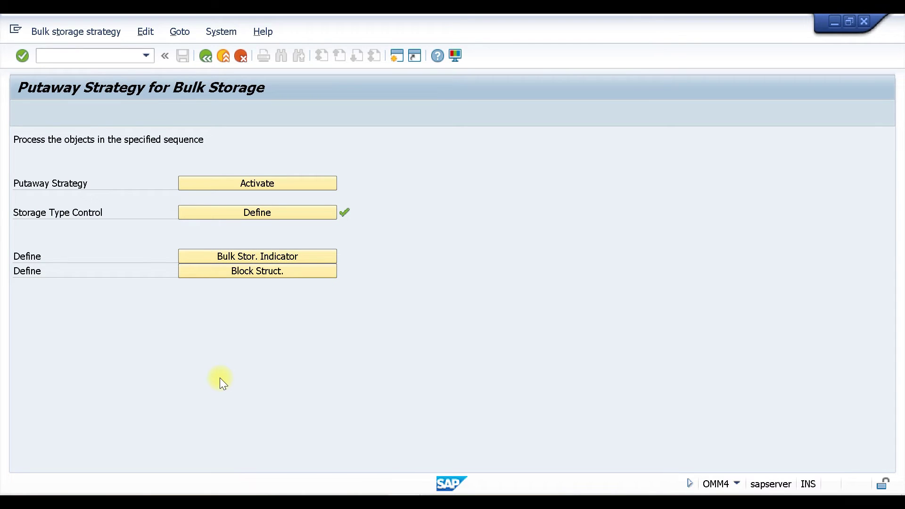
Open the bulk storage indicator definition, positioned at warehouse W01, and examine its BL entry.
{"action": "left_click", "coordinate": [241, 255]}
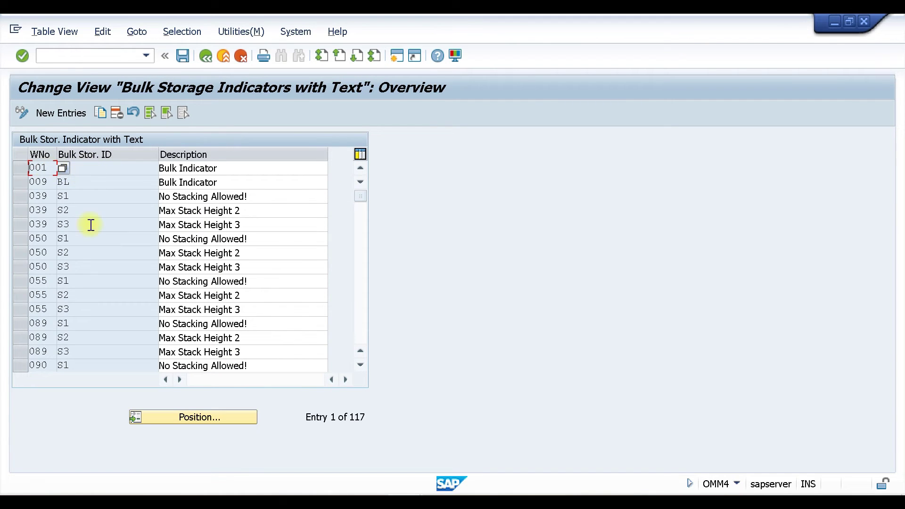
{"action": "left_click", "coordinate": [175, 415]}
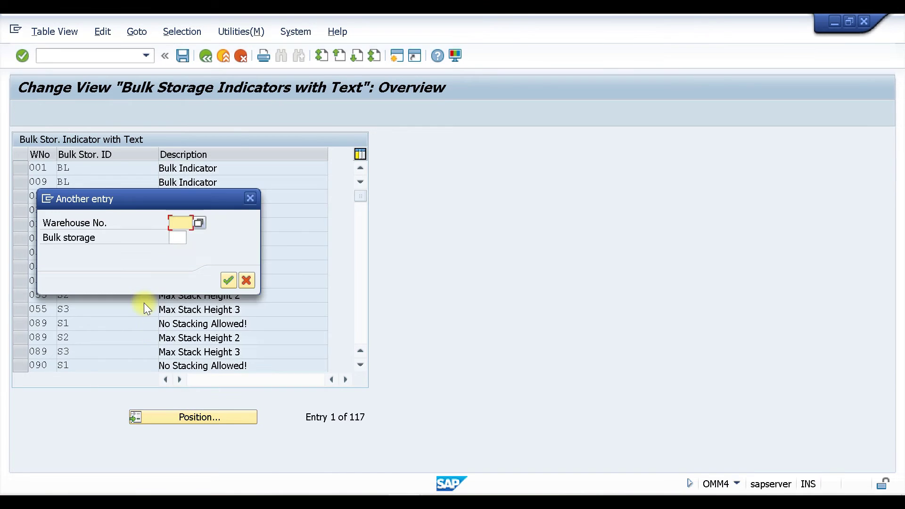
{"action": "type", "text": "W01"}
{"action": "key", "text": "Return"}
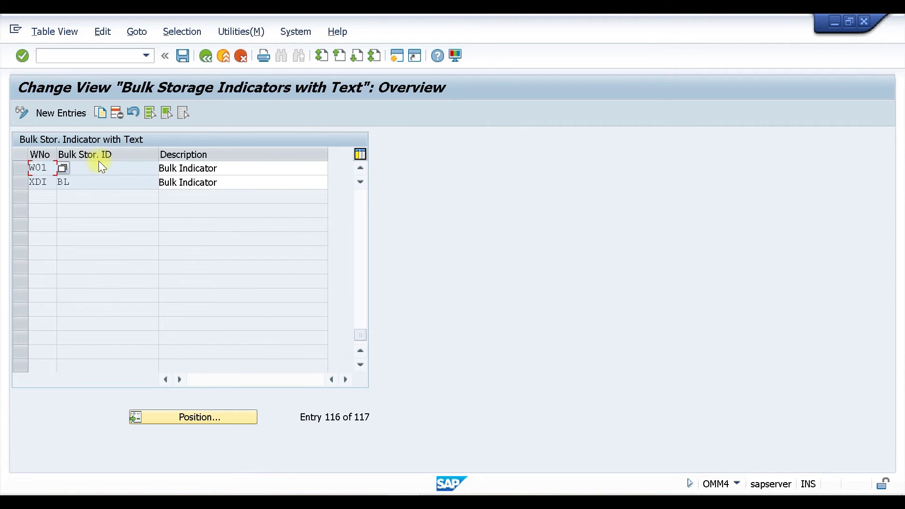
{"action": "left_click", "coordinate": [240, 168]}
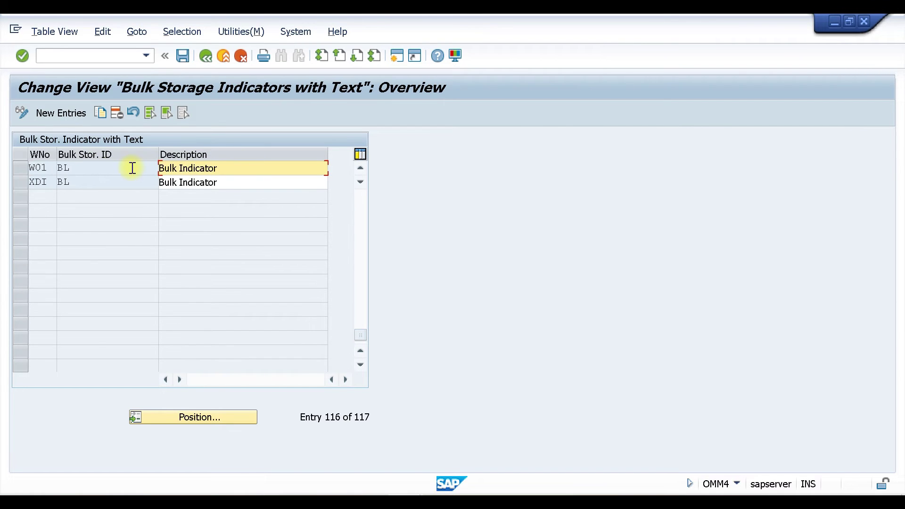
{"action": "left_click_drag", "start_coordinate": [110, 168], "coordinate": [19, 168]}
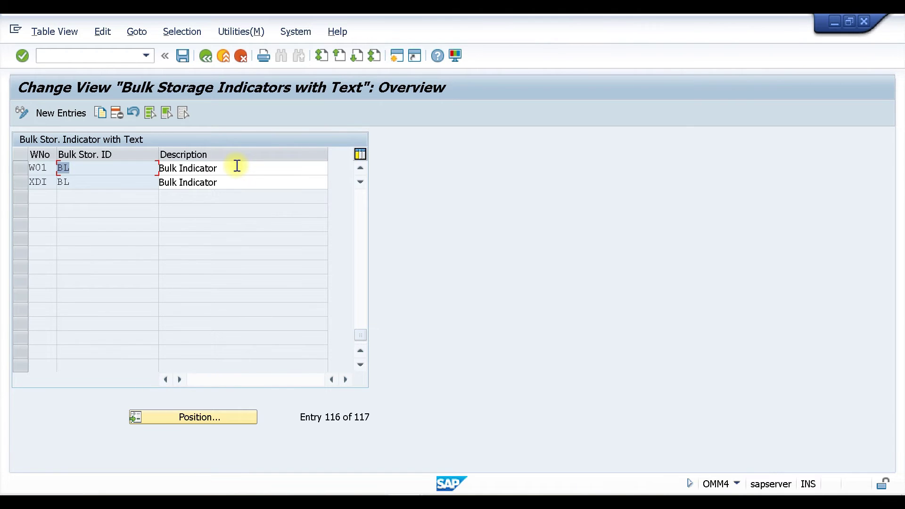
{"action": "key", "text": "Tab"}
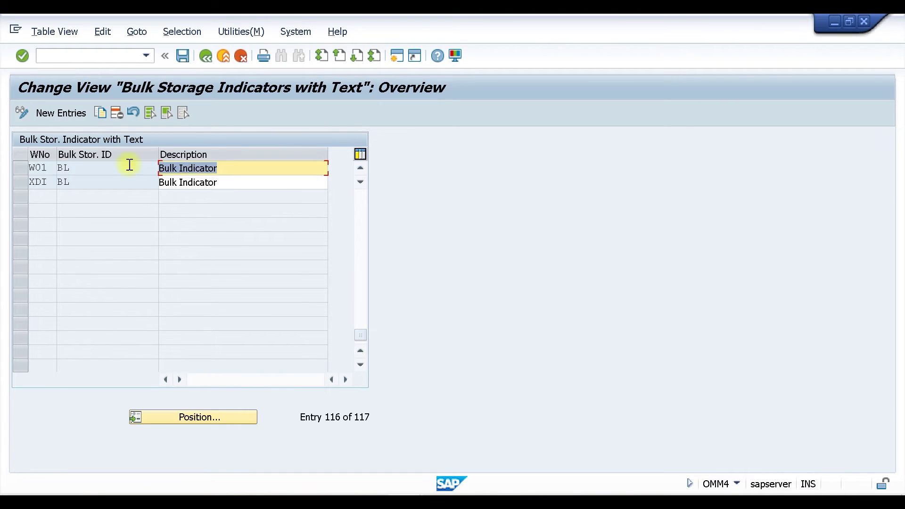
{"action": "key", "text": "shift+Tab"}
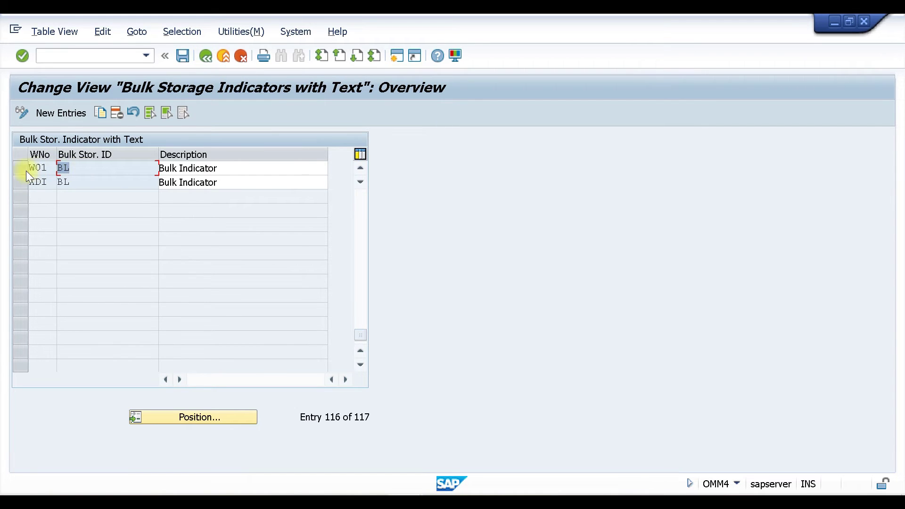
{"action": "left_click", "coordinate": [70, 168]}
{"action": "left_click_drag", "start_coordinate": [71, 168], "coordinate": [46, 167]}
Copy warehouse W01's BL indicator to a new indicator YL described as "HEAVY MATERIAL Indicator" and save it.
{"action": "left_click", "coordinate": [18, 168]}
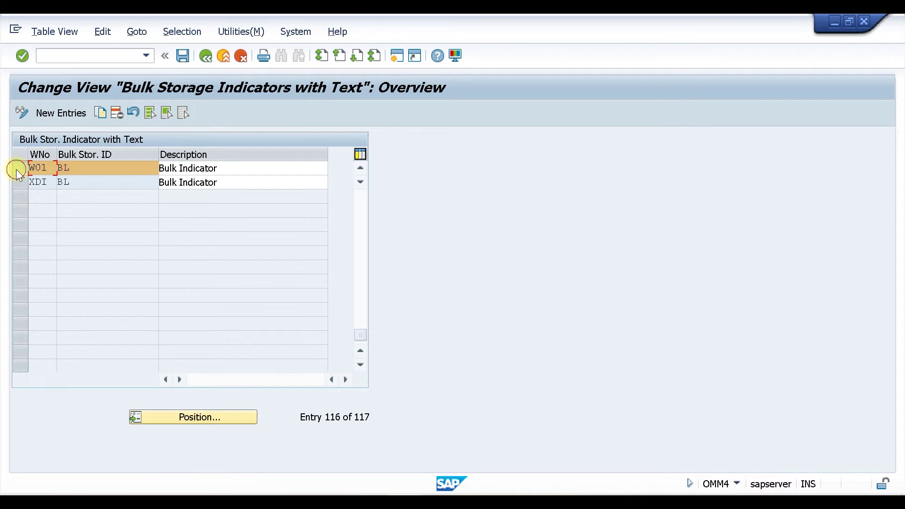
{"action": "left_click", "coordinate": [105, 113]}
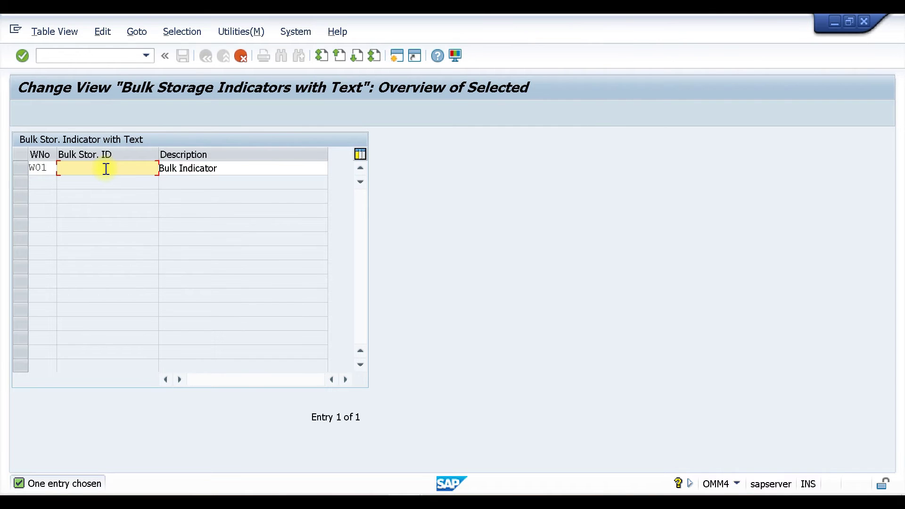
{"action": "type", "text": "YL"}
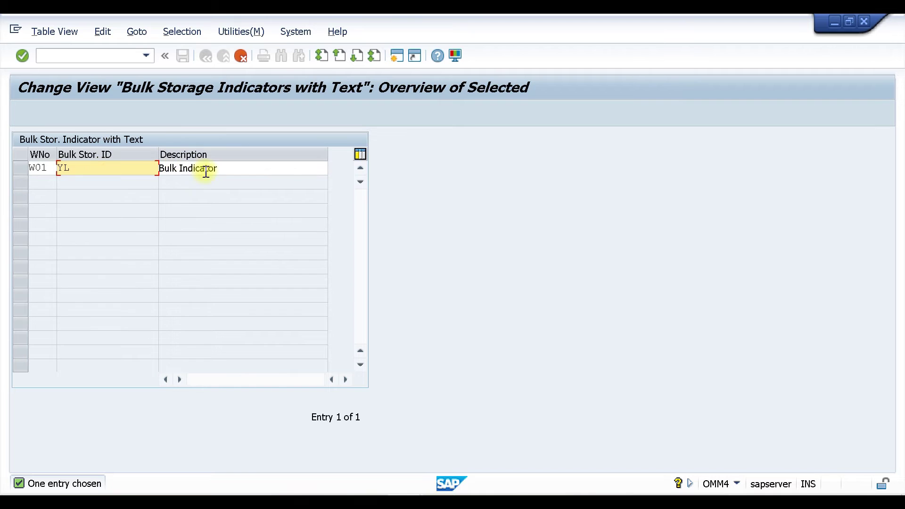
{"action": "left_click", "coordinate": [163, 170]}
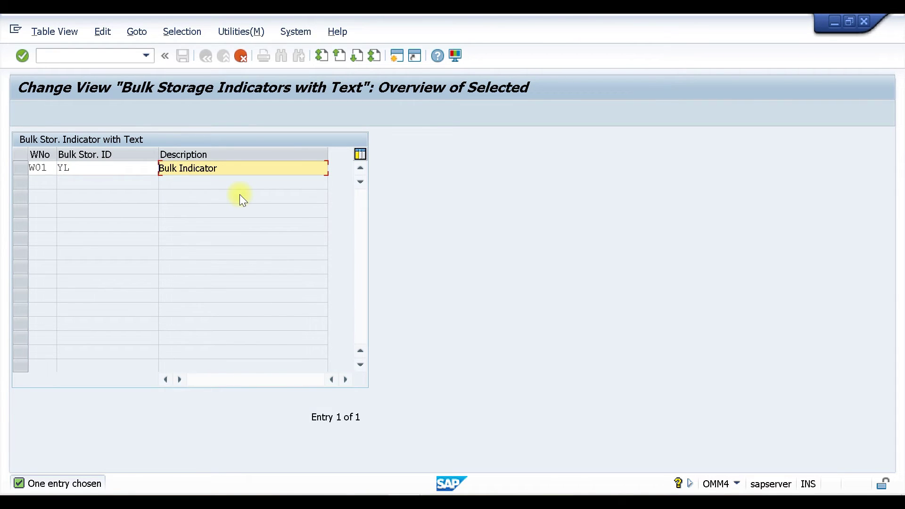
{"action": "type", "text": "HEAVY"}
{"action": "type", "text": "TER"}
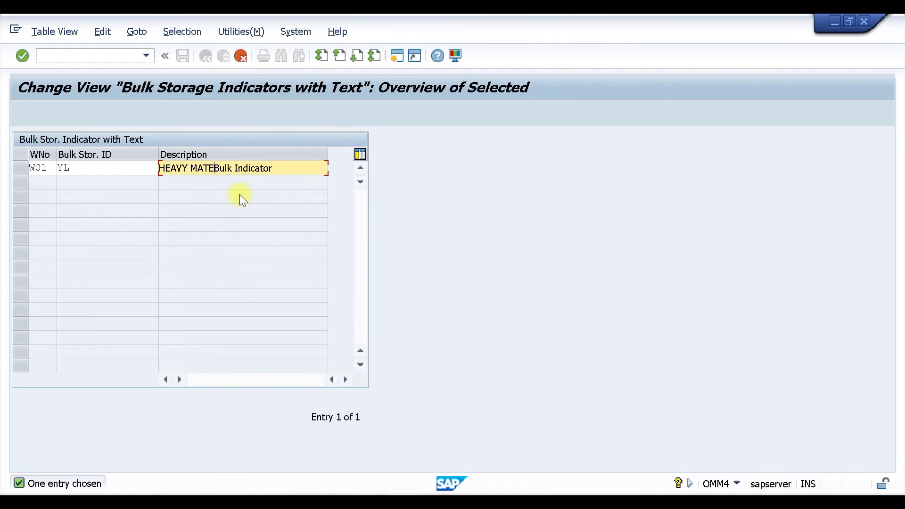
{"action": "key", "text": "Delete"}
{"action": "key", "text": "Delete"}
{"action": "key", "text": "Delete"}
{"action": "type", "text": "IAL"}
{"action": "key", "text": "Return"}
{"action": "key", "text": "ctrl+s"}
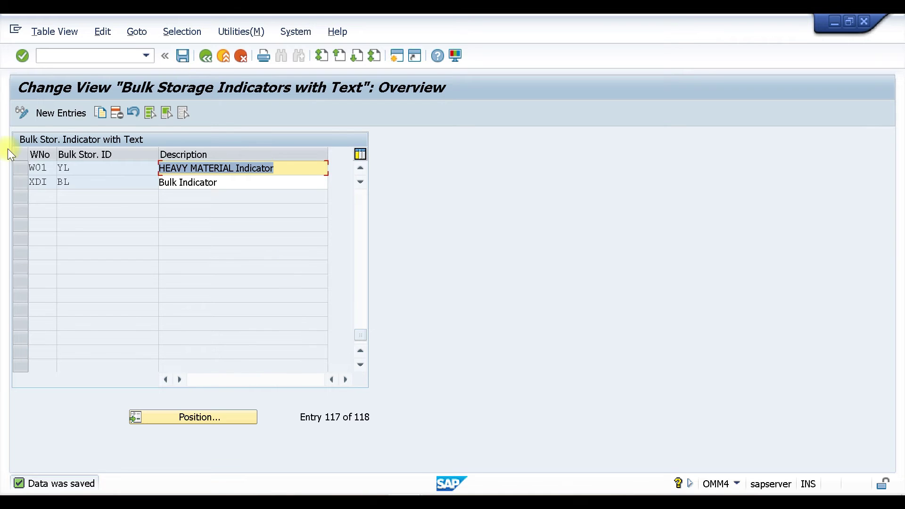
Return to the bulk storage strategy overview and open the block structure definition positioned at warehouse W01.
{"action": "left_click", "coordinate": [203, 57]}
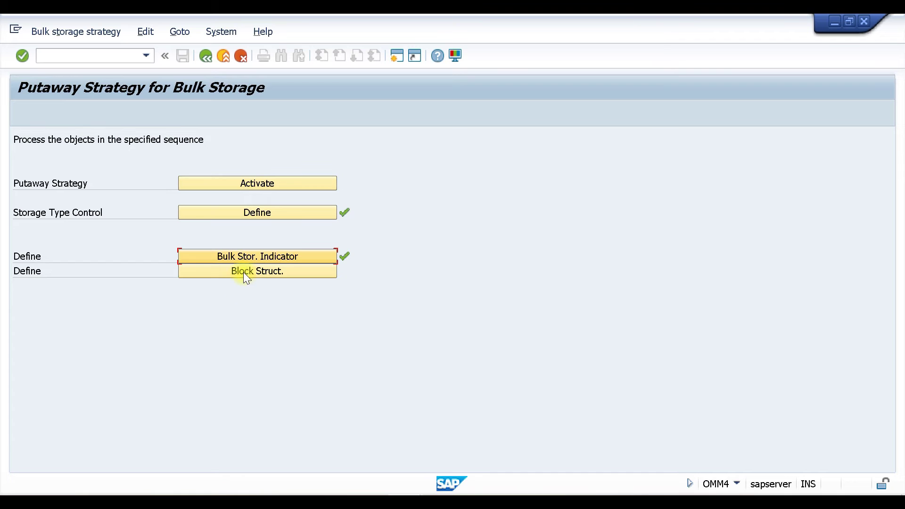
{"action": "left_click", "coordinate": [247, 272]}
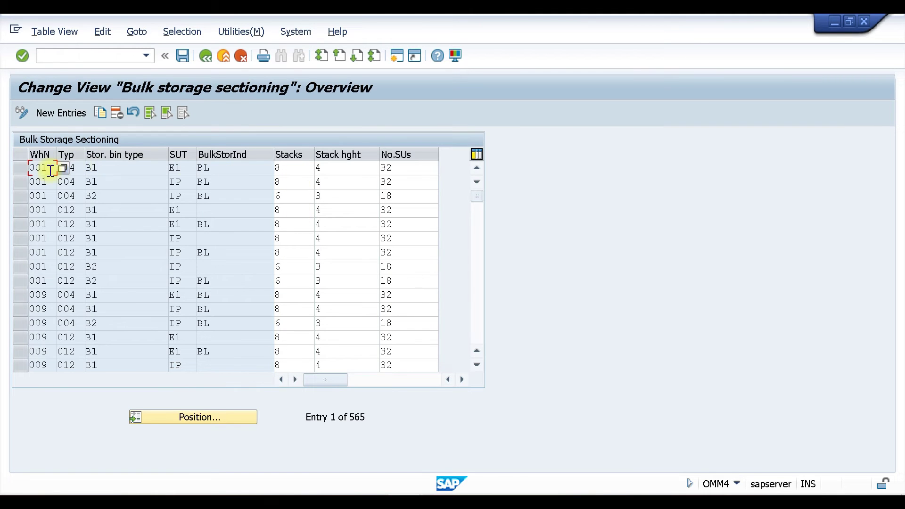
{"action": "left_click", "coordinate": [210, 420]}
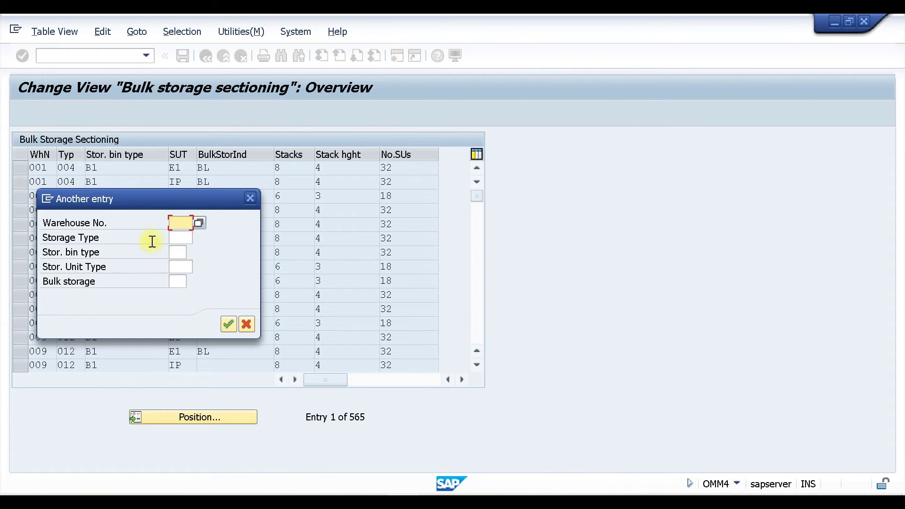
{"action": "type", "text": "001"}
{"action": "key", "text": "Return"}
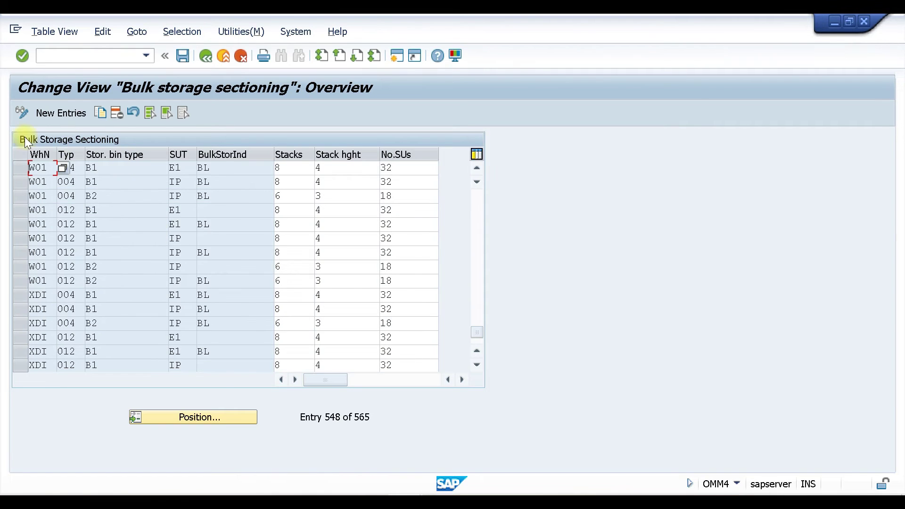
Examine the W01 storage type 004 sectioning rows for bin type B1, including unit type, bulk indicator, stacks, stack height and number of units.
{"action": "key", "text": "Tab"}
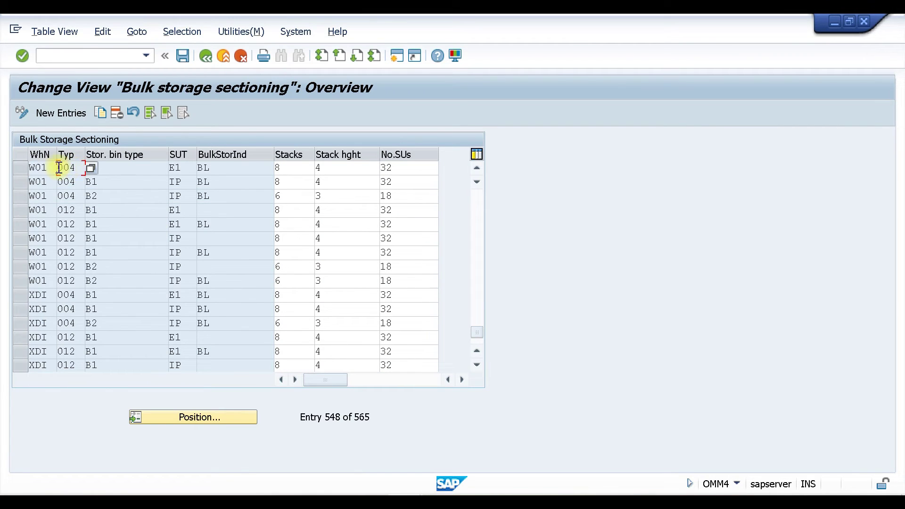
{"action": "left_click", "coordinate": [134, 168]}
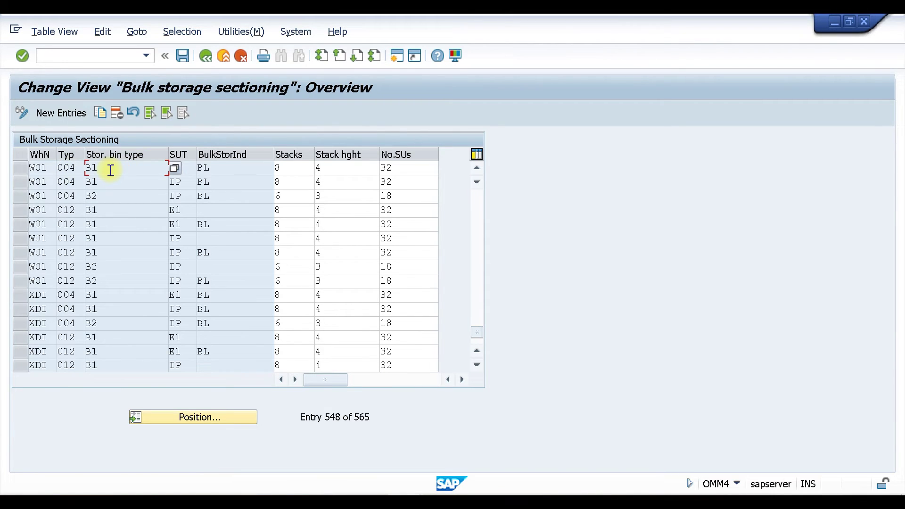
{"action": "left_click", "coordinate": [185, 167]}
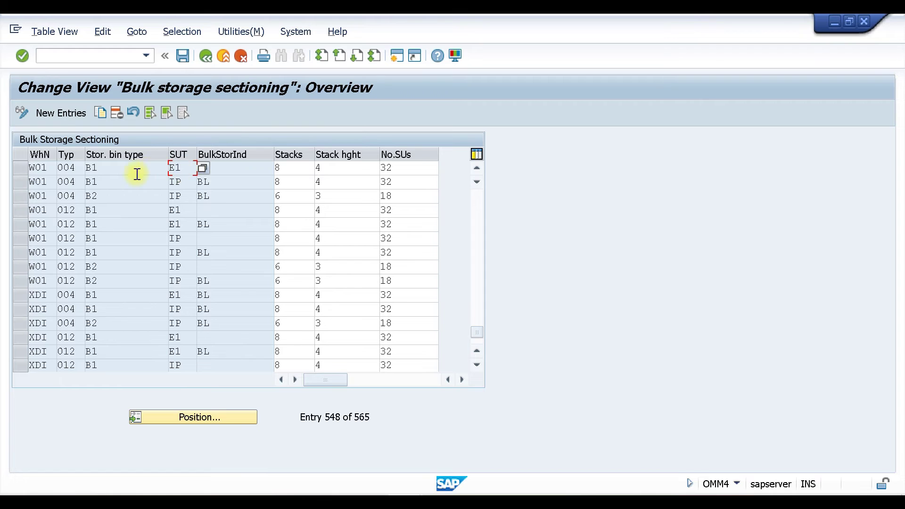
{"action": "left_click", "coordinate": [229, 168]}
{"action": "type", "text": "BL"}
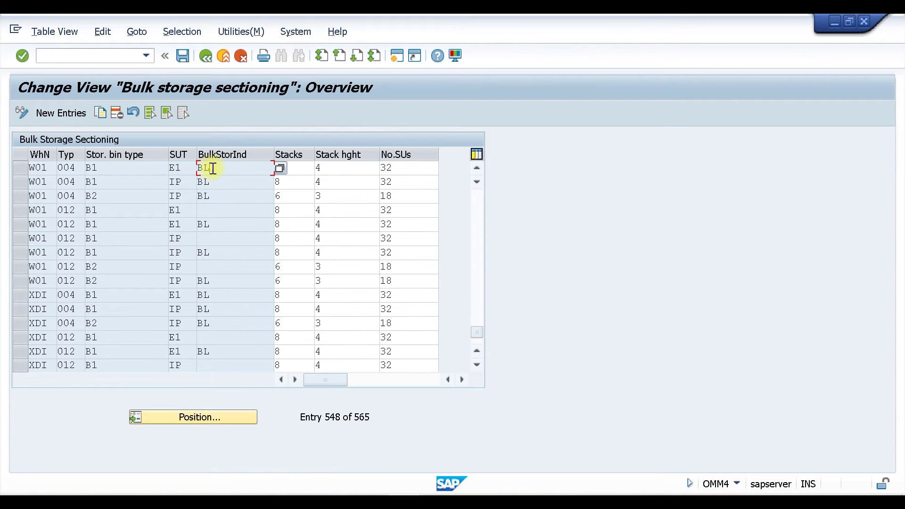
{"action": "left_click", "coordinate": [294, 168]}
{"action": "left_click", "coordinate": [338, 167]}
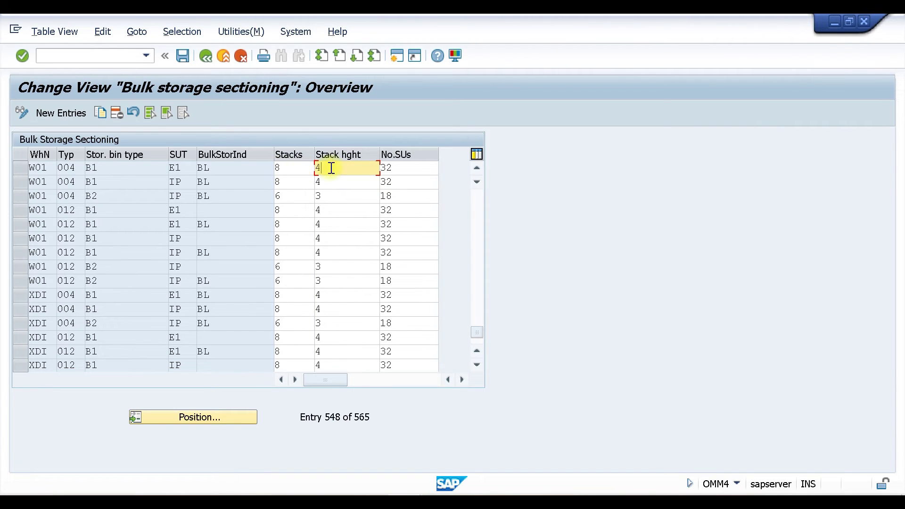
{"action": "left_click_drag", "start_coordinate": [420, 168], "coordinate": [360, 168]}
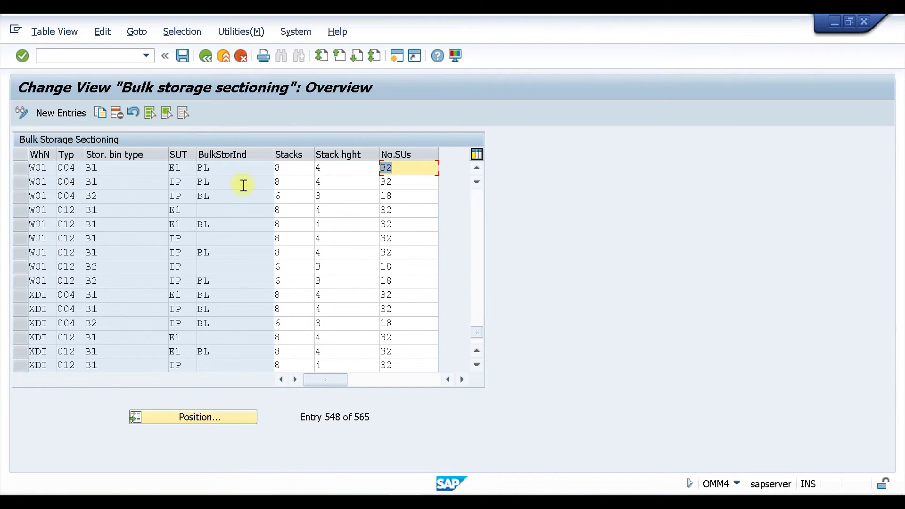
{"action": "left_click", "coordinate": [186, 182]}
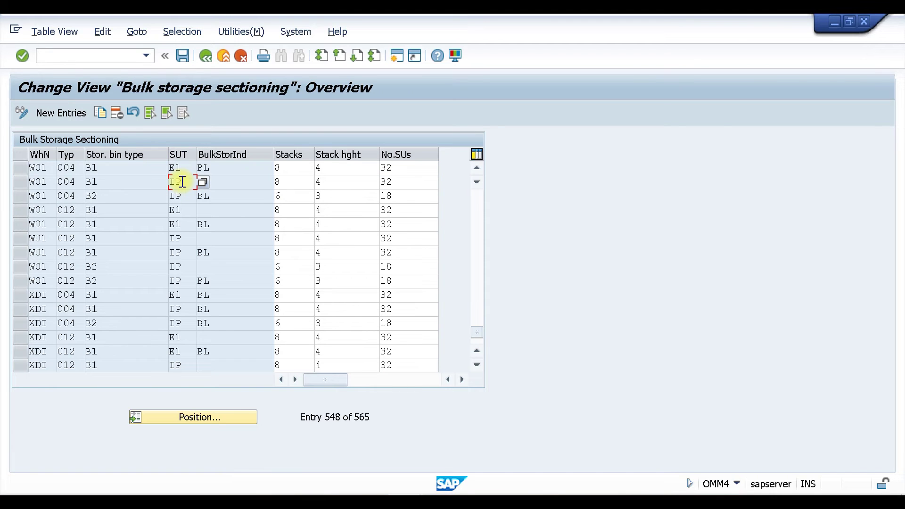
{"action": "left_click", "coordinate": [237, 184]}
Start a new bulk storage sectioning entry for warehouse W01, storage type 004, bin type E1 and storage unit type BX1.
{"action": "left_click", "coordinate": [61, 113]}
{"action": "type", "text": "W01"}
{"action": "key", "text": "Tab"}
{"action": "type", "text": "004"}
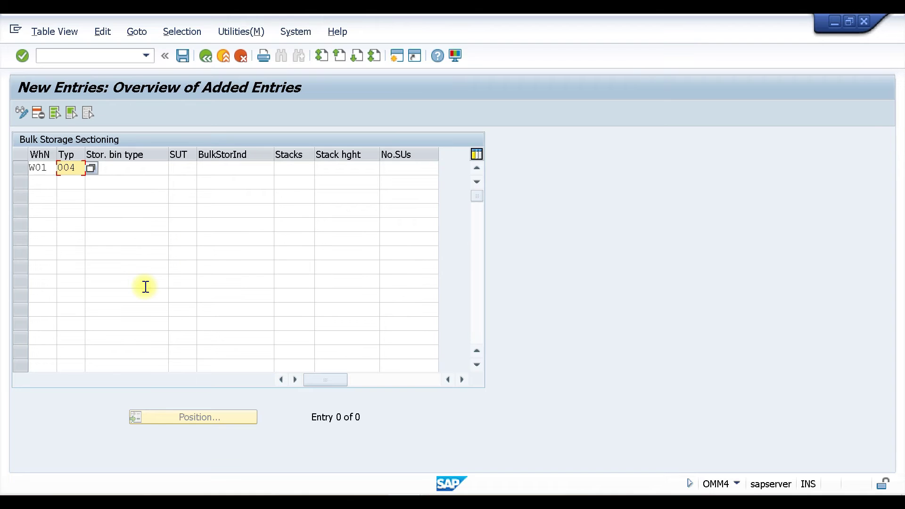
{"action": "key", "text": "Tab"}
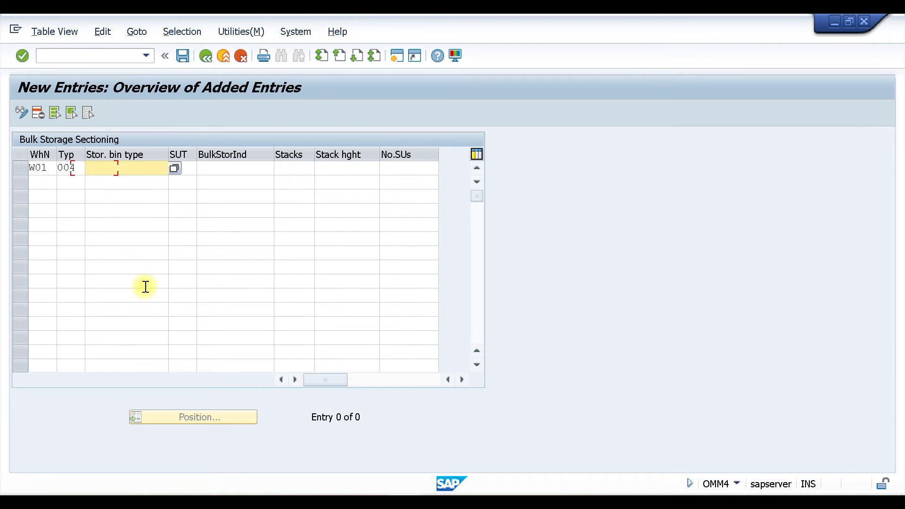
{"action": "type", "text": "E1"}
{"action": "key", "text": "Tab"}
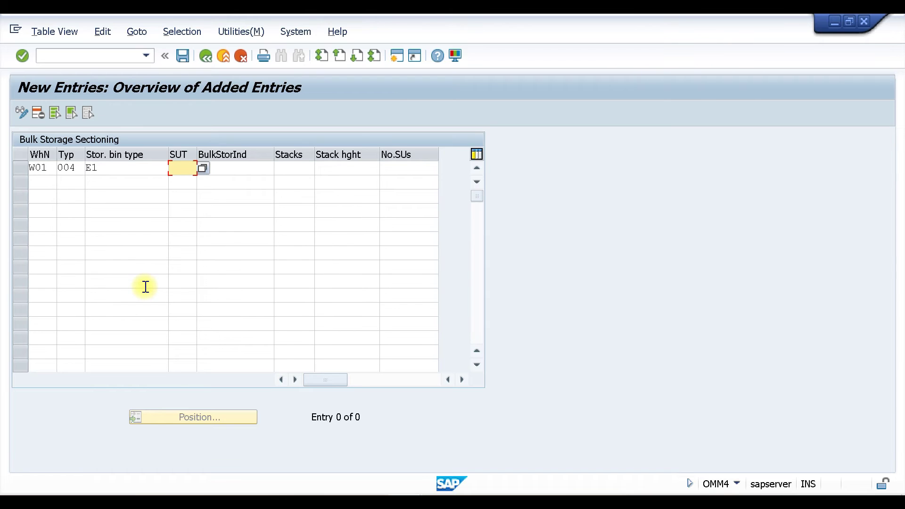
{"action": "type", "text": "BX1"}
{"action": "key", "text": "Tab"}
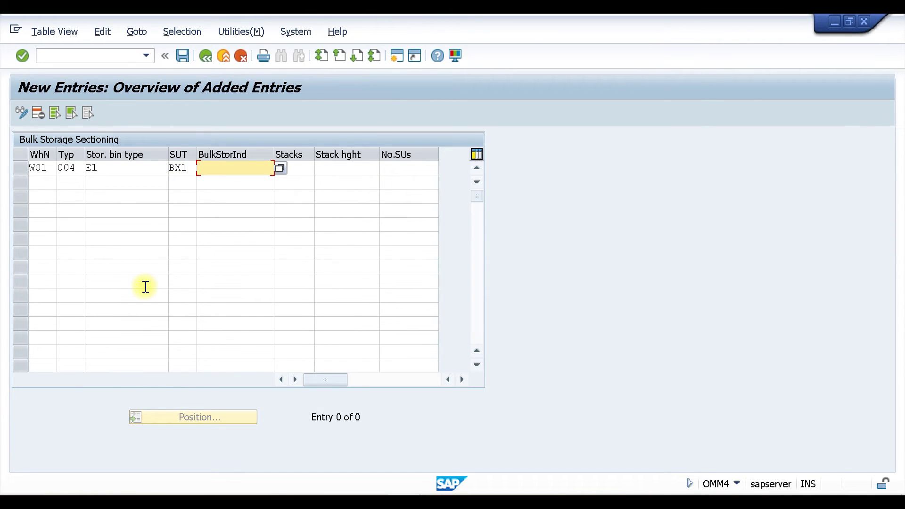
Complete the new sectioning entry with bulk storage indicator BL, 10 stacks, stack height 5 and 50 storage units.
{"action": "type", "text": "BL"}
{"action": "key", "text": "Tab"}
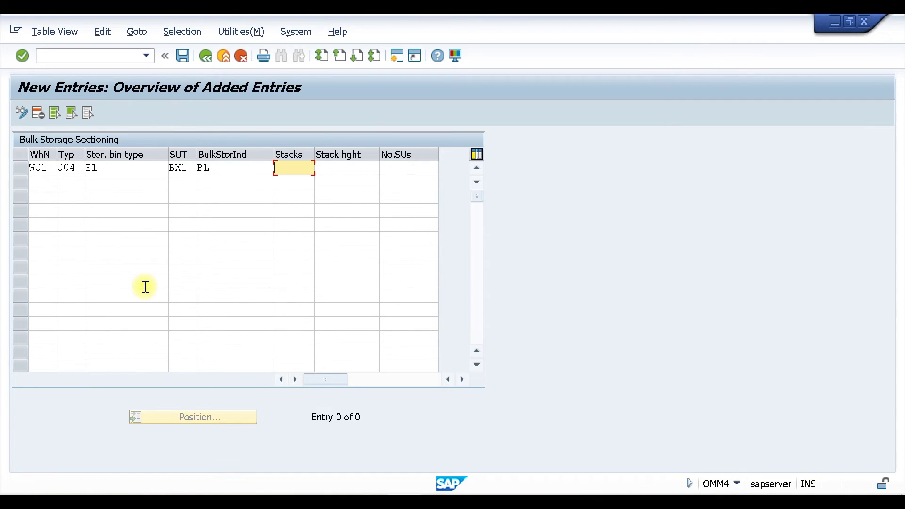
{"action": "type", "text": "10"}
{"action": "key", "text": "Tab"}
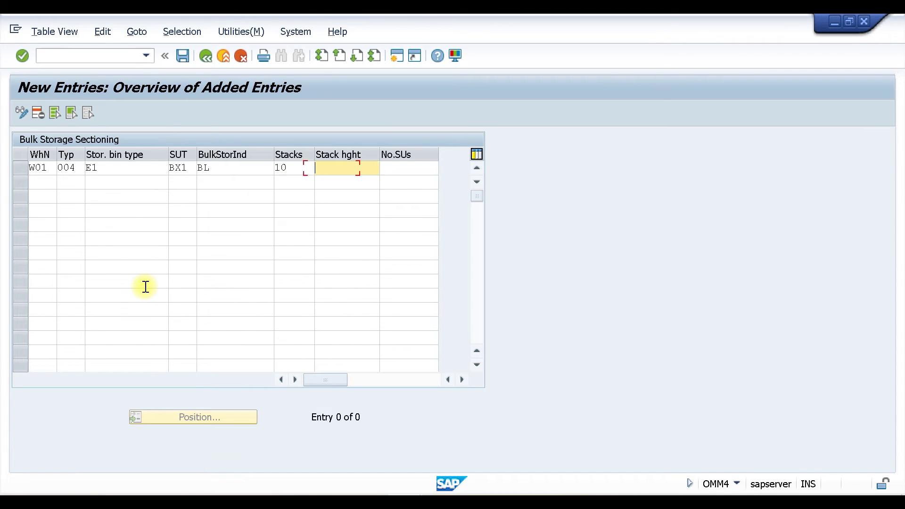
{"action": "type", "text": "5"}
{"action": "key", "text": "Tab"}
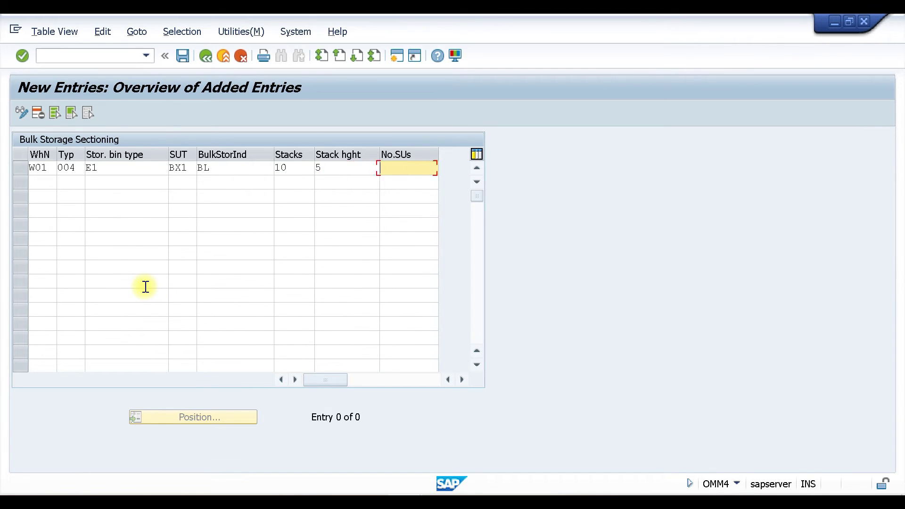
{"action": "type", "text": "50"}
{"action": "key", "text": "Return"}
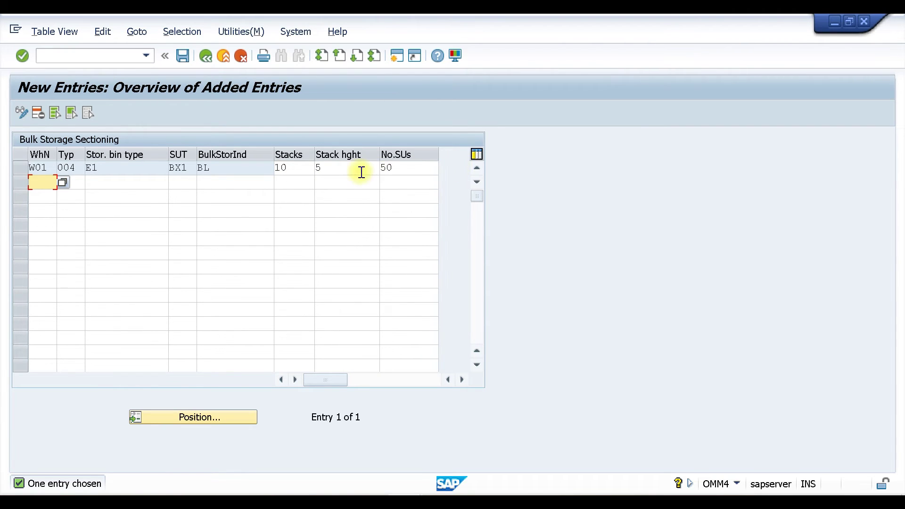
Save the sectioning entry to the WAREHOUSE ORG STR customizing request and open a new SAP session.
{"action": "left_click", "coordinate": [183, 56]}
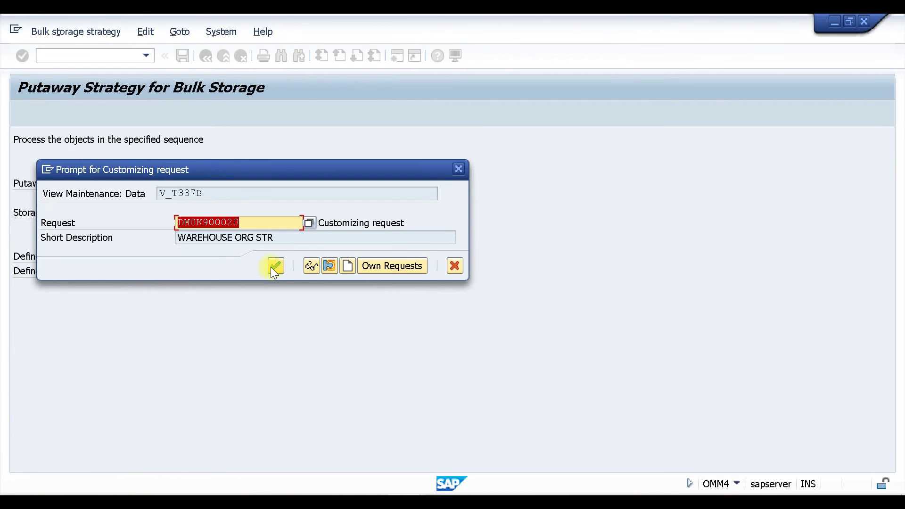
{"action": "left_click", "coordinate": [273, 266]}
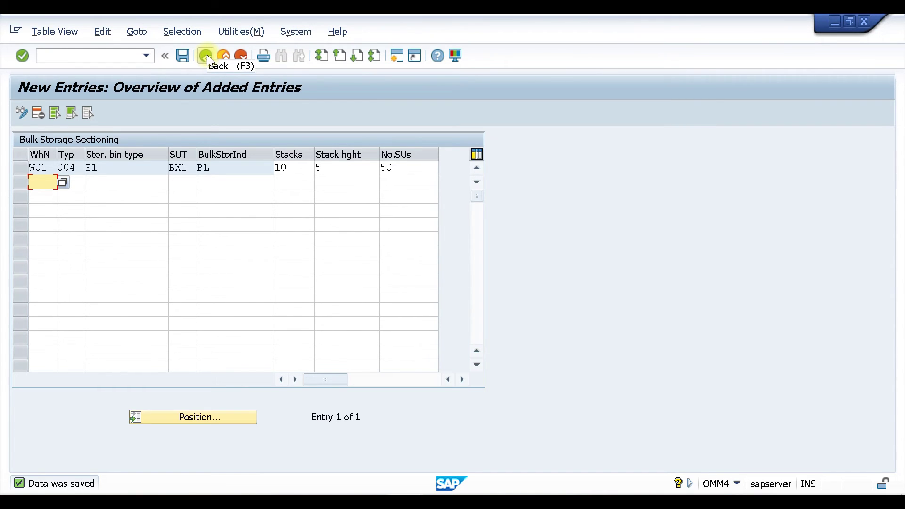
{"action": "left_click", "coordinate": [397, 58]}
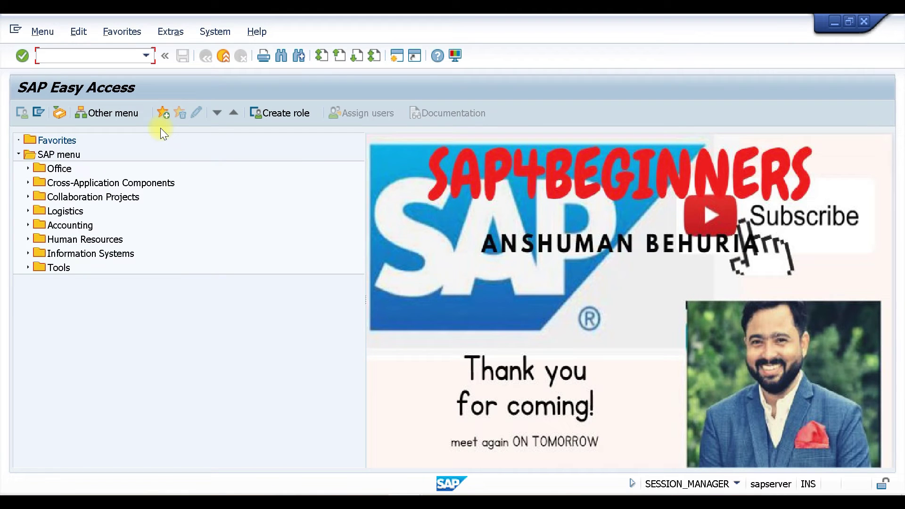
Start creating a material in transaction MM01 with industry sector TATA MOTORS and material type TATA MOTORS MATERIAL.
{"action": "type", "text": "MM01"}
{"action": "key", "text": "Return"}
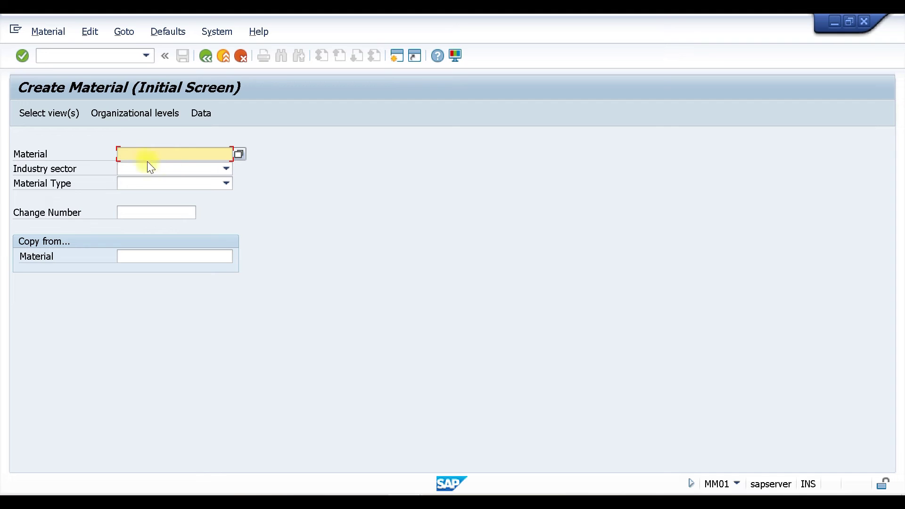
{"action": "left_click", "coordinate": [186, 168]}
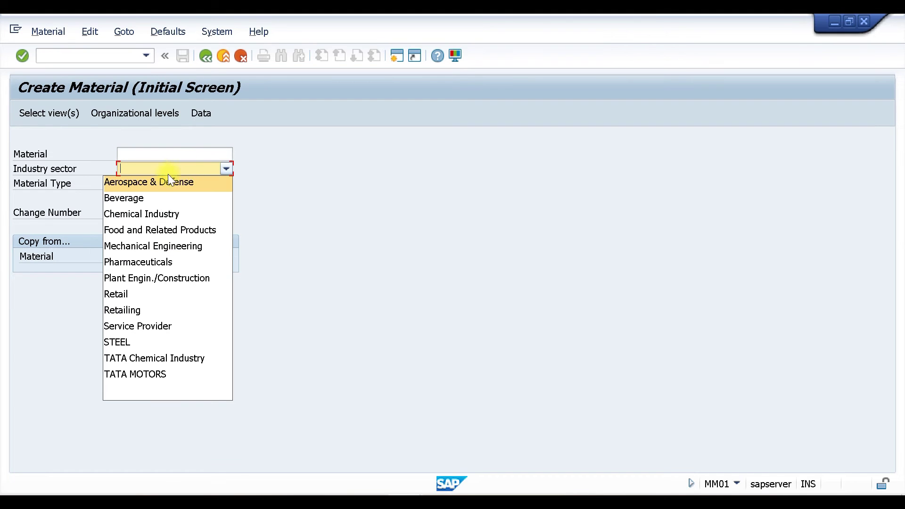
{"action": "left_click", "coordinate": [149, 374]}
{"action": "left_click", "coordinate": [194, 179]}
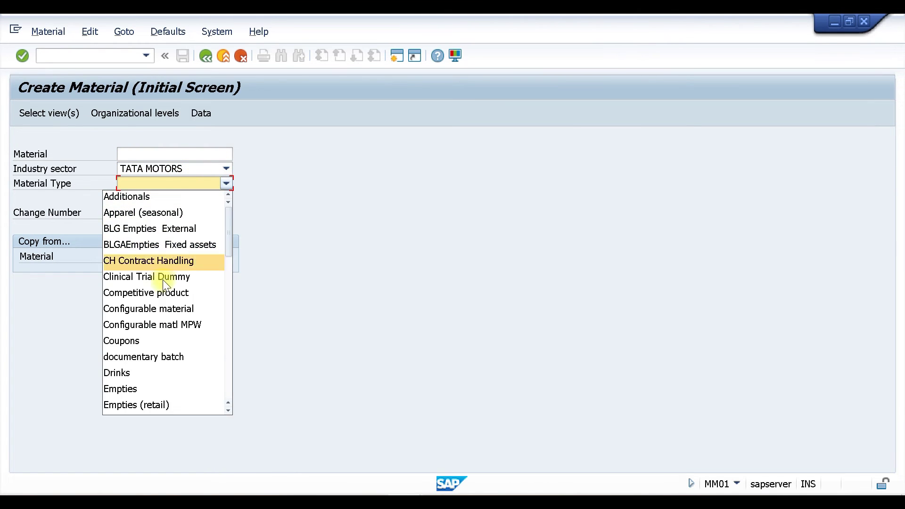
{"action": "scroll", "coordinate": [168, 295], "scroll_direction": "down", "scroll_amount": 10}
{"action": "scroll", "coordinate": [175, 377], "scroll_direction": "down", "scroll_amount": 5}
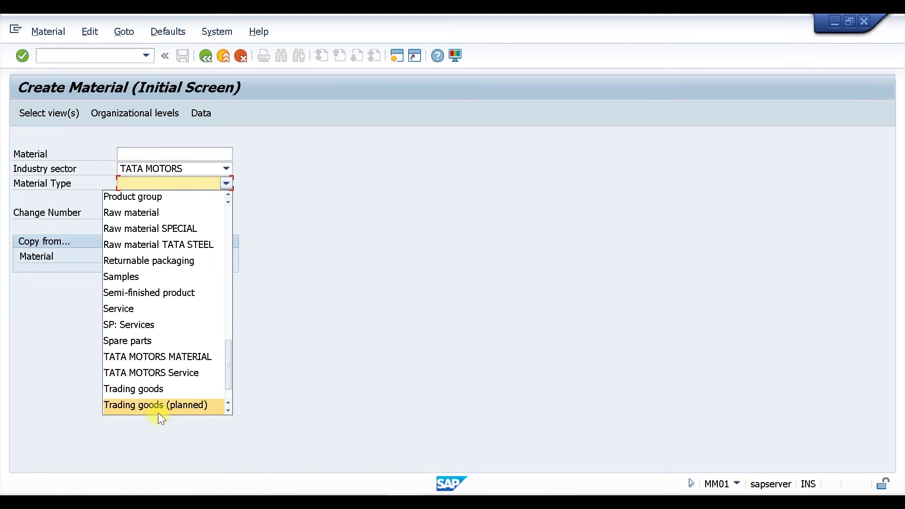
{"action": "left_click", "coordinate": [149, 356]}
Add the Warehouse Management 1 and Warehouse Management 2 views to the views selected for the new material.
{"action": "left_click", "coordinate": [216, 154]}
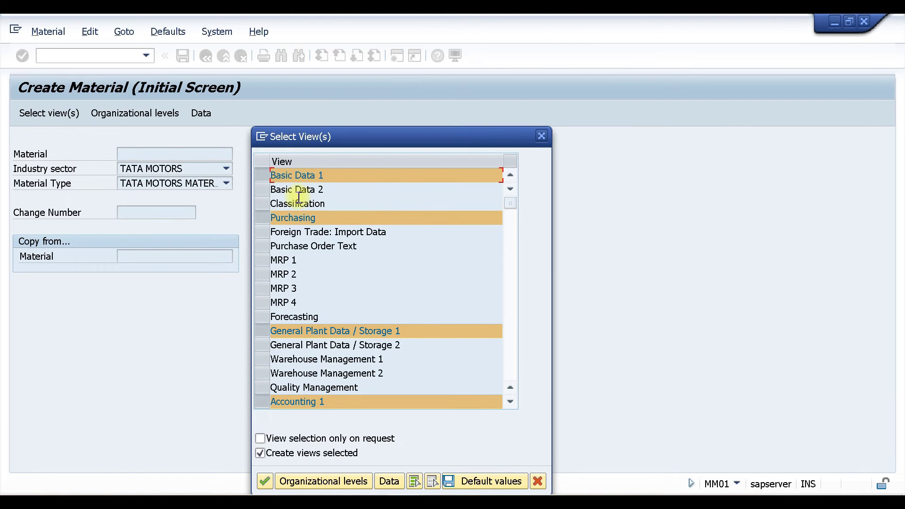
{"action": "left_click", "coordinate": [262, 359]}
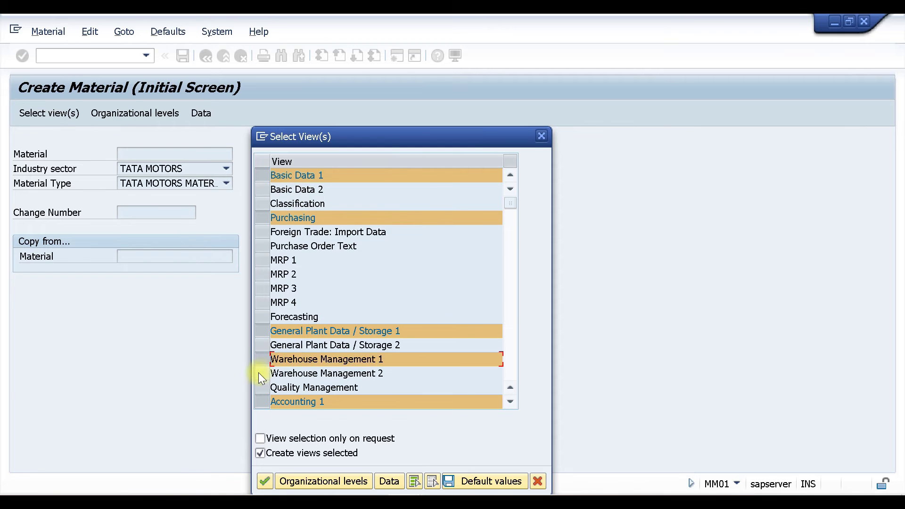
{"action": "left_click", "coordinate": [260, 374]}
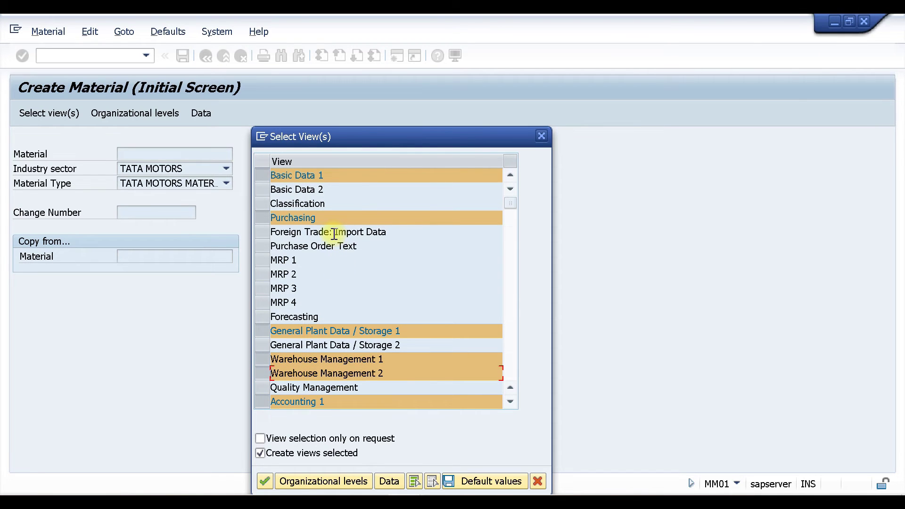
Set the material's organizational levels to plant T110, storage location WMS1, warehouse W01 and storage type 004.
{"action": "left_click", "coordinate": [327, 481]}
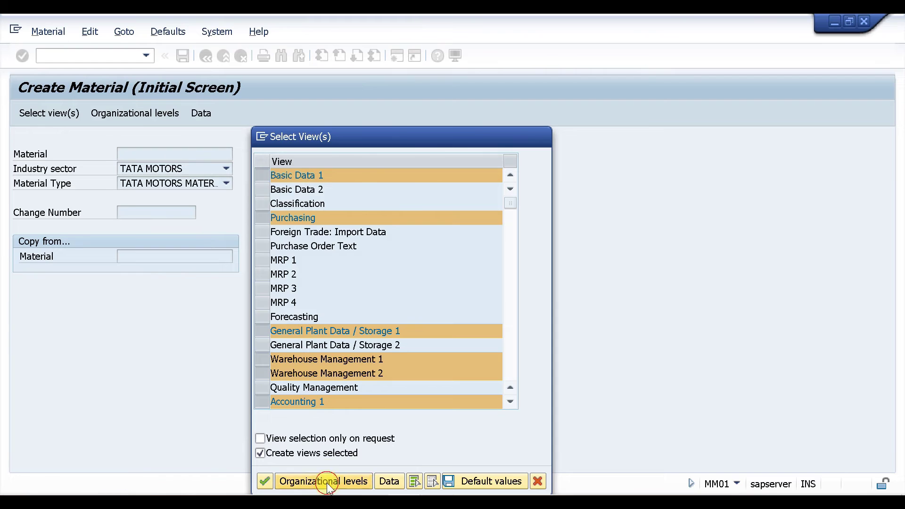
{"action": "left_click", "coordinate": [280, 194]}
{"action": "left_click", "coordinate": [279, 205]}
{"action": "left_click", "coordinate": [278, 208]}
{"action": "left_click", "coordinate": [275, 219]}
{"action": "left_click", "coordinate": [273, 223]}
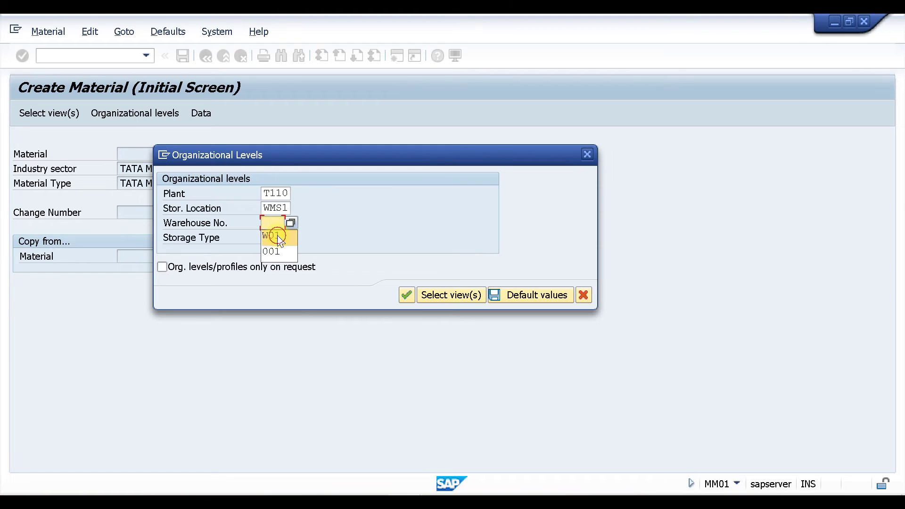
{"action": "left_click", "coordinate": [274, 236]}
{"action": "left_click", "coordinate": [274, 237]}
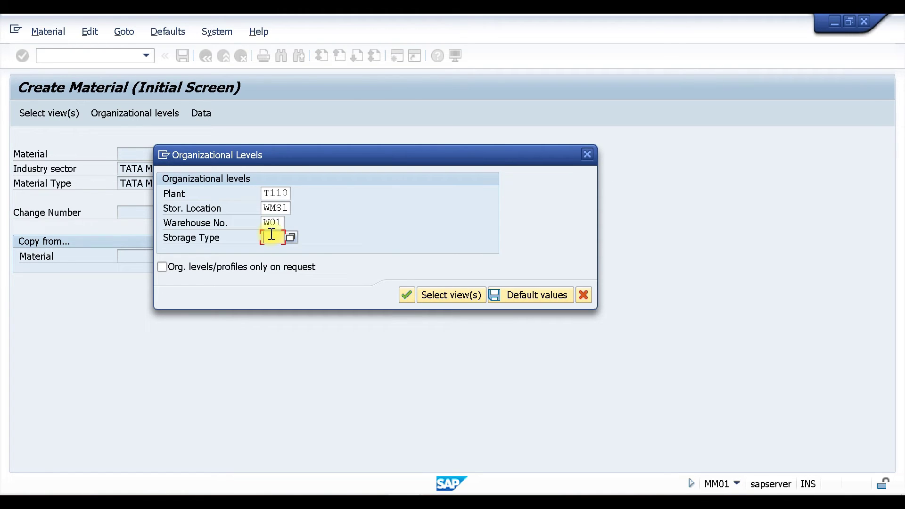
{"action": "key", "text": "Return"}
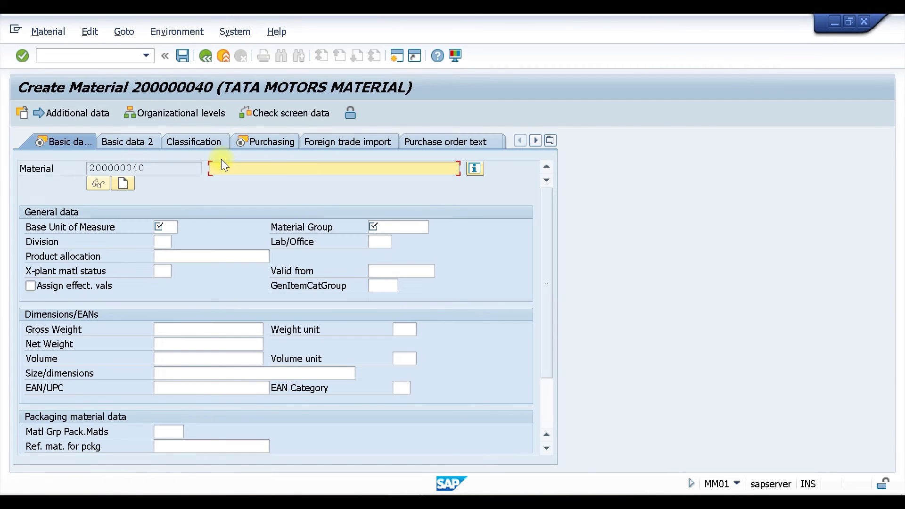
Fill in the basic data with description TEST BULK STORAGE ITEM, base unit of measure KG and material group T001.
{"action": "type", "text": "TEST "}
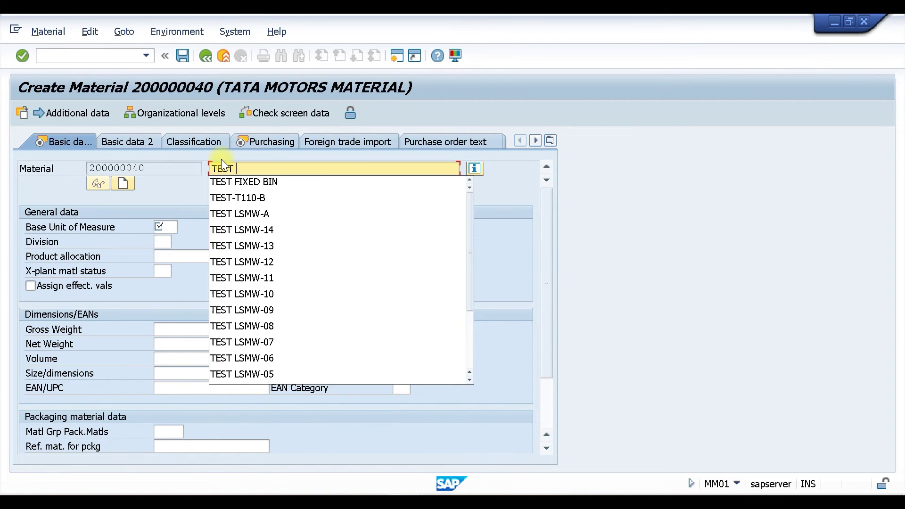
{"action": "type", "text": "BULK"}
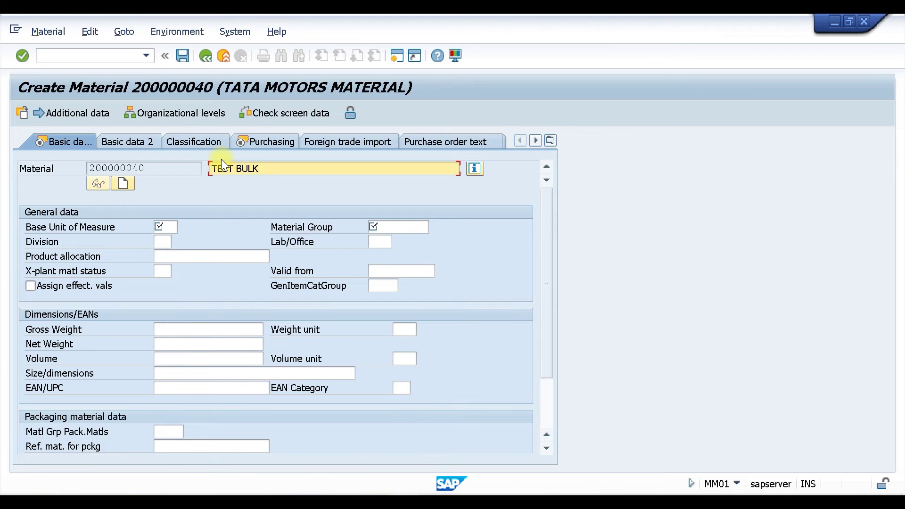
{"action": "type", "text": " STORAGE ITEM"}
{"action": "left_click", "coordinate": [174, 226]}
{"action": "left_click", "coordinate": [165, 240]}
{"action": "left_click", "coordinate": [415, 228]}
{"action": "left_click", "coordinate": [410, 239]}
{"action": "key", "text": "Return"}
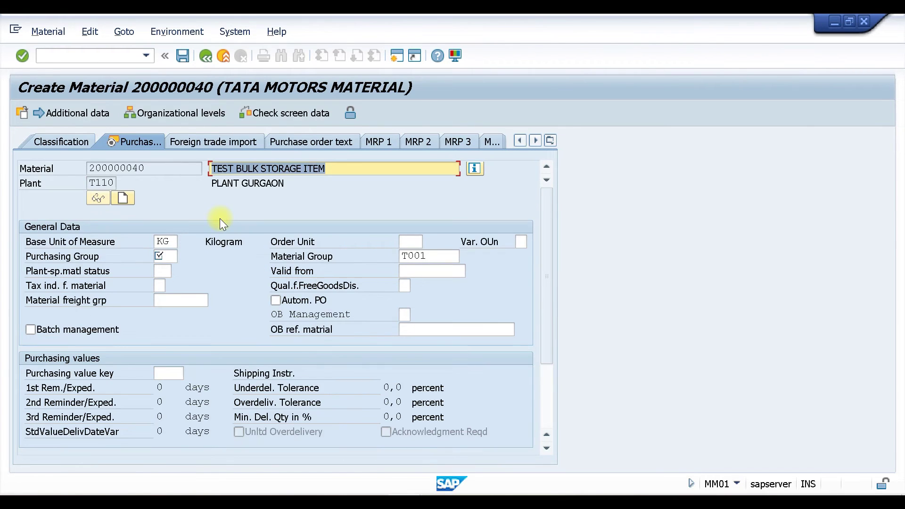
Change the base unit of measure to PC in the purchasing data and continue to the Warehouse Management 1 view.
{"action": "left_click", "coordinate": [171, 243]}
{"action": "key", "text": "BackSpace"}
{"action": "key", "text": "BackSpace"}
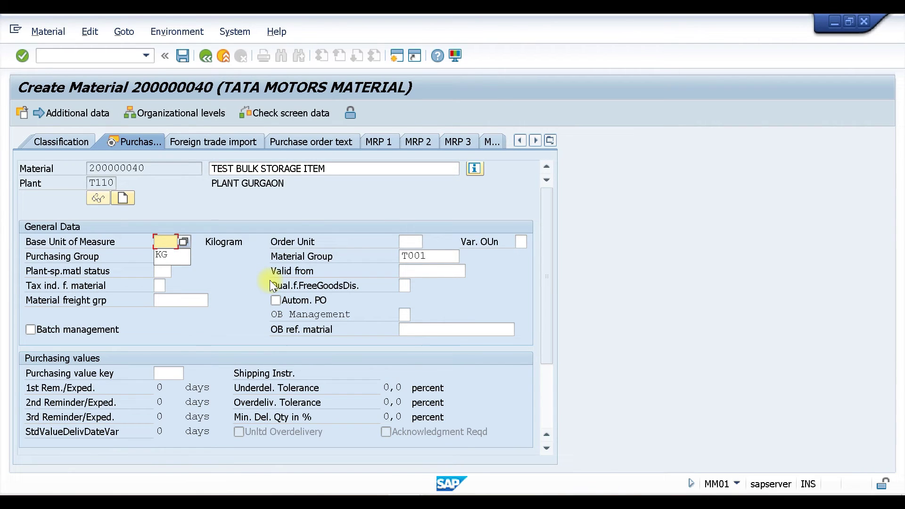
{"action": "type", "text": "PC"}
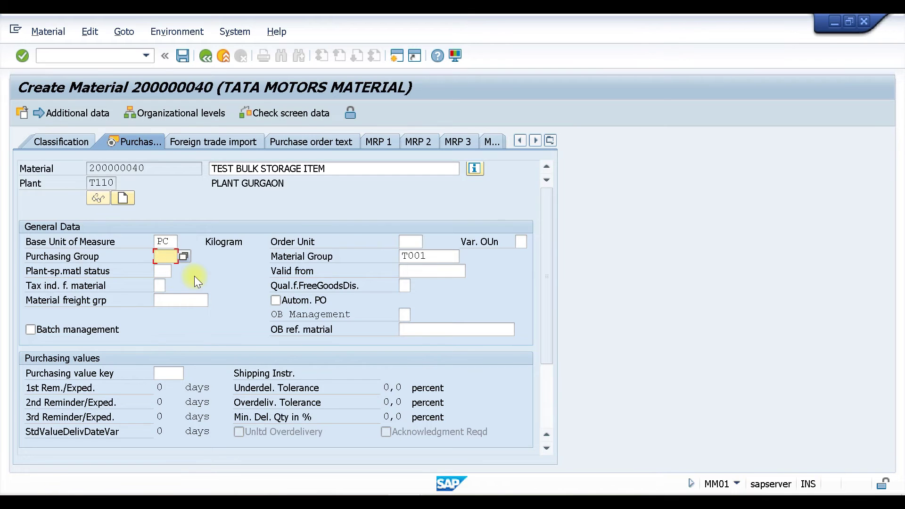
{"action": "key", "text": "Return"}
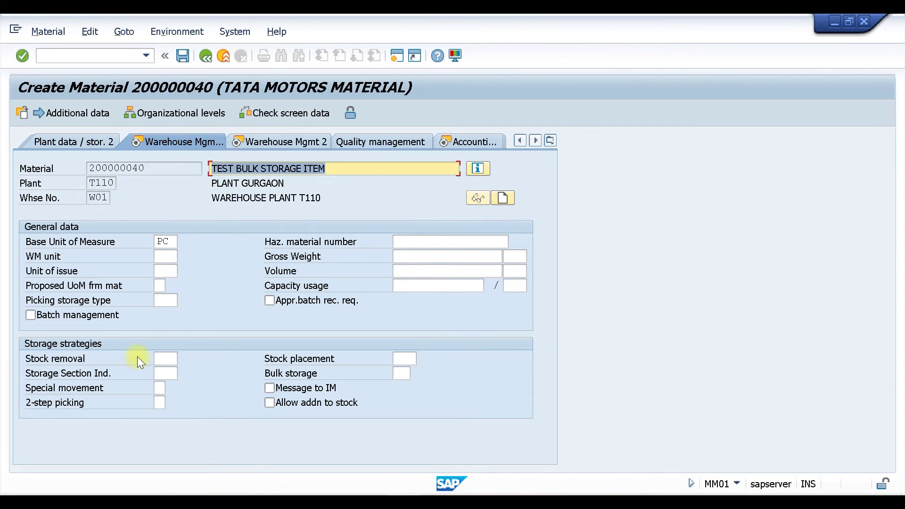
Set the material's storage strategies to BLK for stock removal and stock placement, with bulk storage indicator BL.
{"action": "left_click", "coordinate": [169, 359]}
{"action": "left_click", "coordinate": [184, 359]}
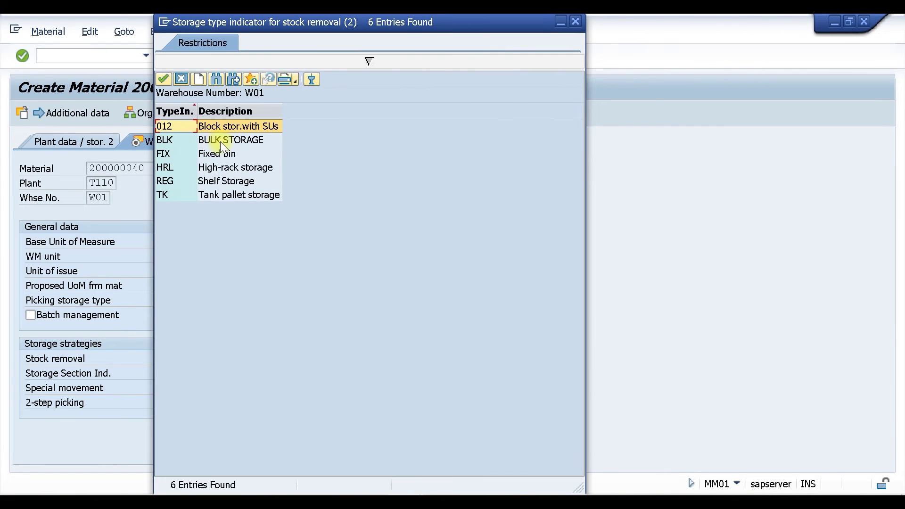
{"action": "double_click", "coordinate": [220, 141]}
{"action": "left_click", "coordinate": [404, 358]}
{"action": "left_click", "coordinate": [417, 359]}
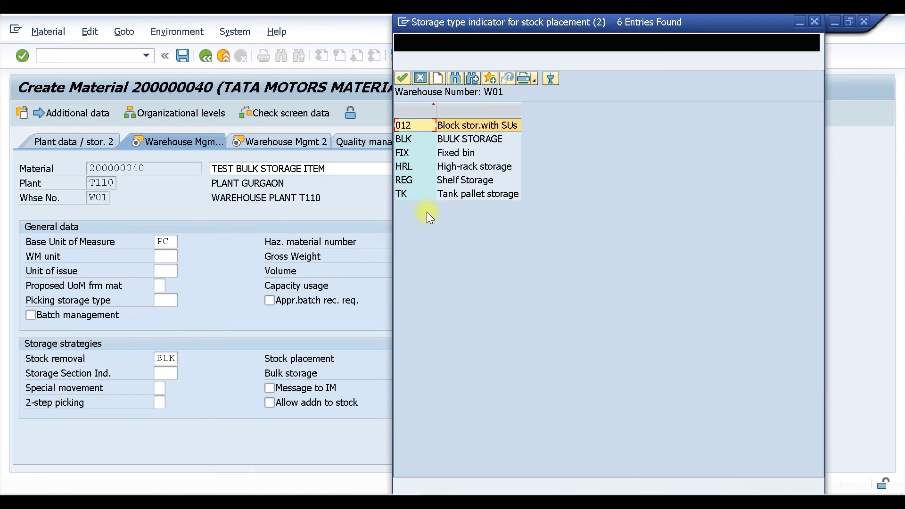
{"action": "double_click", "coordinate": [476, 140]}
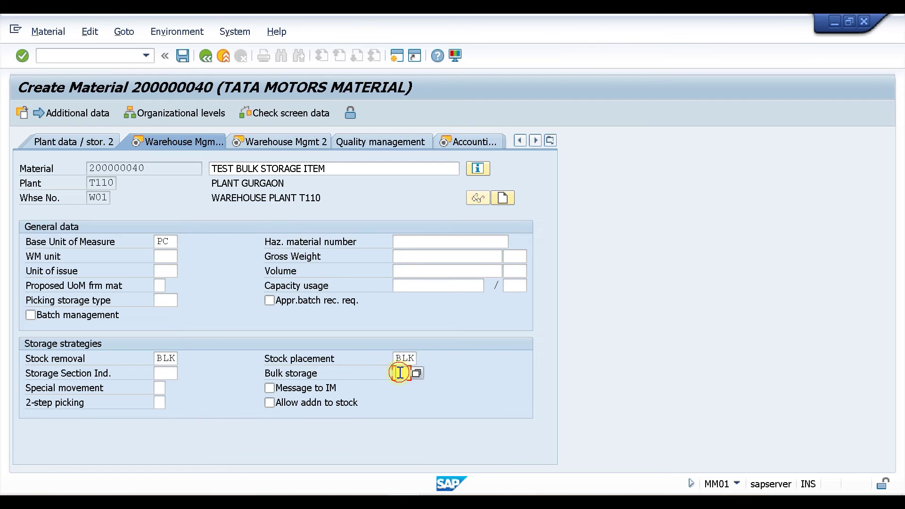
{"action": "left_click", "coordinate": [415, 374]}
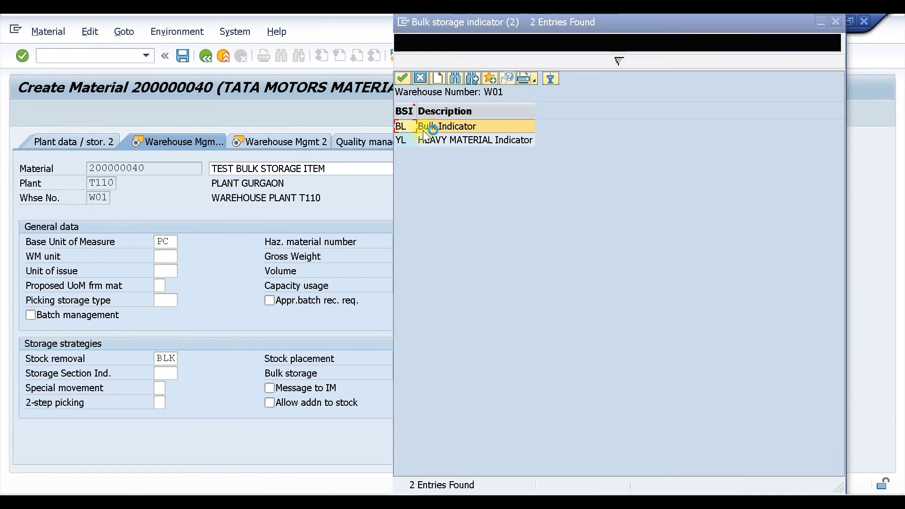
{"action": "double_click", "coordinate": [424, 131]}
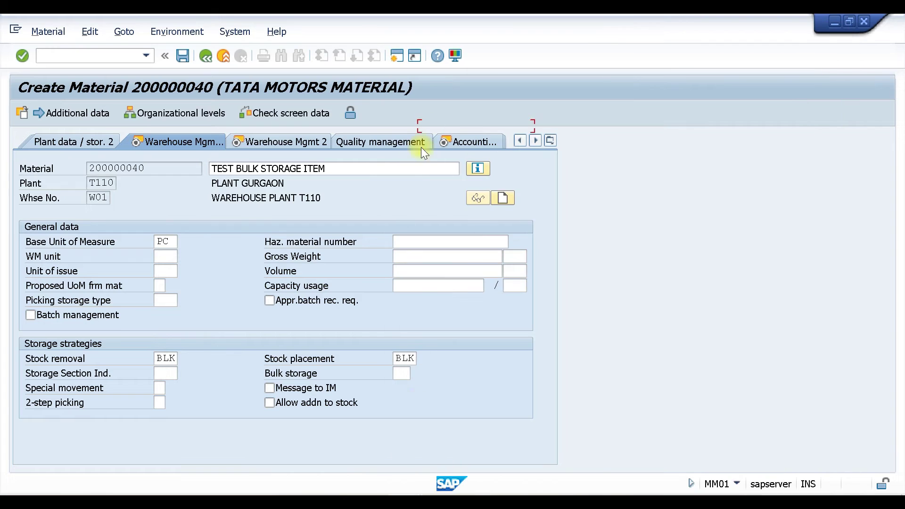
Enter the first palletization row in the Warehouse Management 2 view as 100 PC per storage unit type BX1.
{"action": "left_click", "coordinate": [295, 143]}
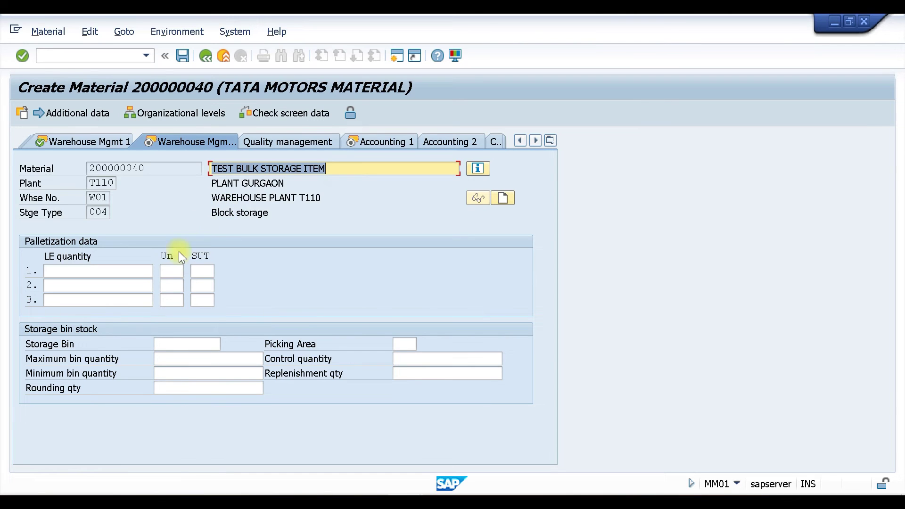
{"action": "left_click", "coordinate": [108, 269]}
{"action": "type", "text": "100"}
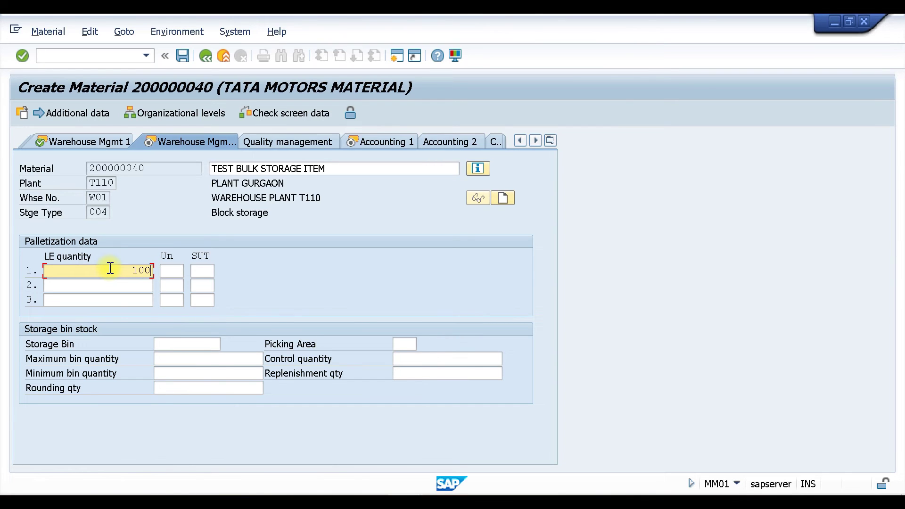
{"action": "key", "text": "Tab"}
{"action": "type", "text": "PC"}
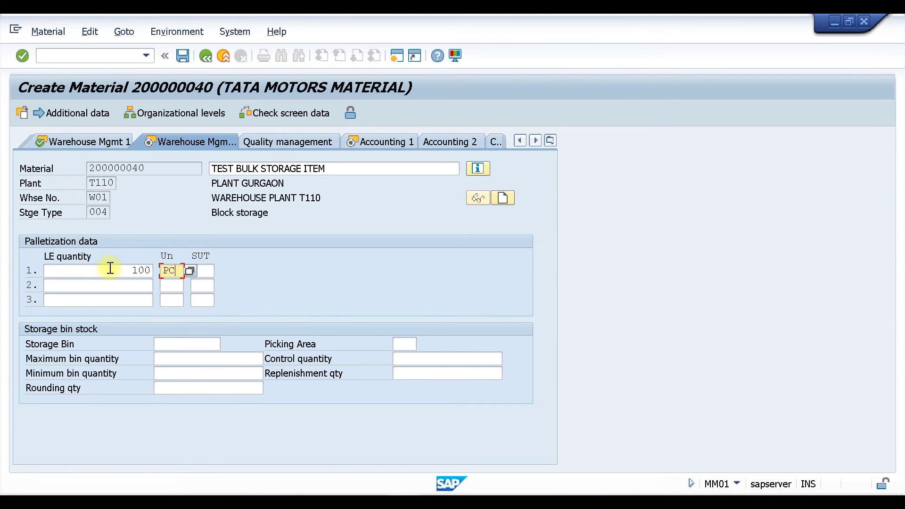
{"action": "key", "text": "Tab"}
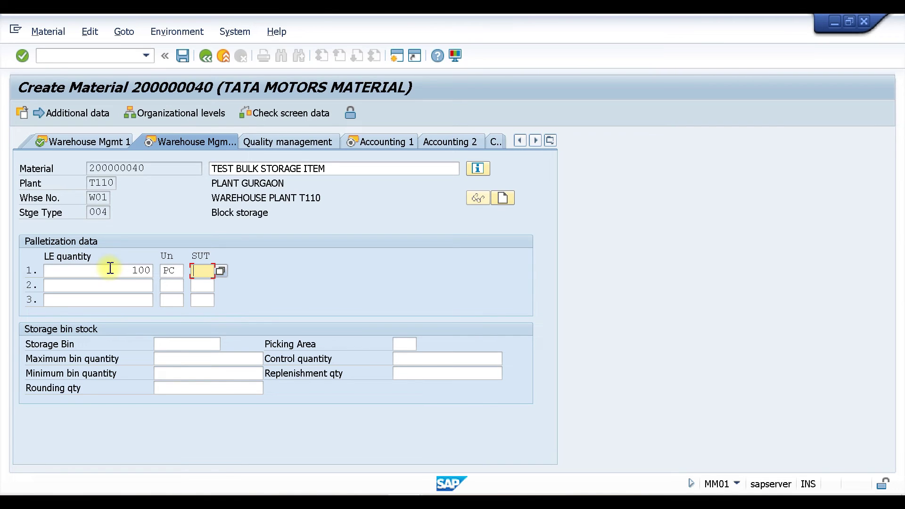
{"action": "type", "text": "BX1"}
Enter the second palletization row as 50 PC per storage unit type BX2.
{"action": "left_click", "coordinate": [147, 283]}
{"action": "type", "text": "50"}
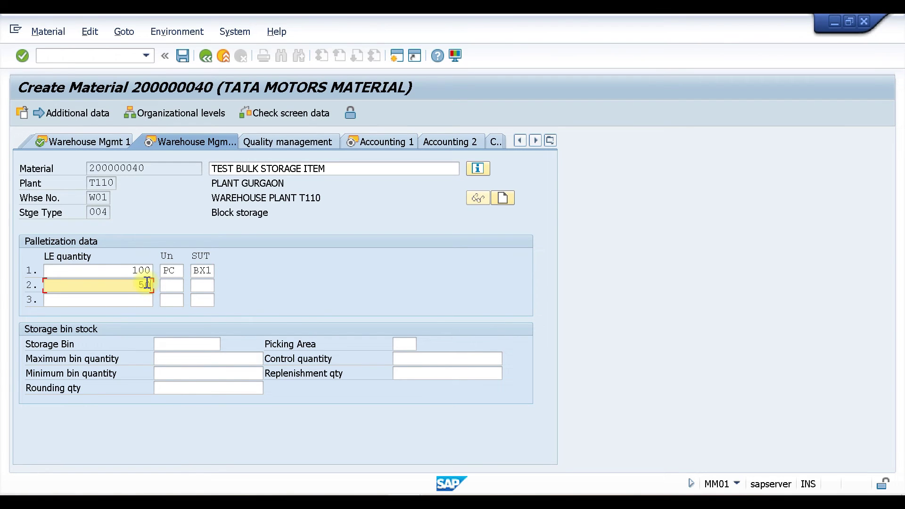
{"action": "key", "text": "Tab"}
{"action": "type", "text": "PC"}
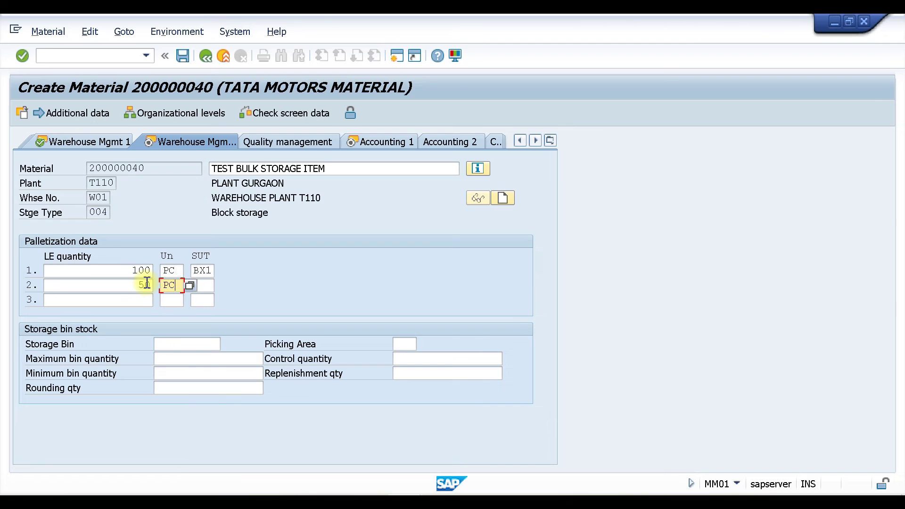
{"action": "key", "text": "Tab"}
{"action": "type", "text": "BX2"}
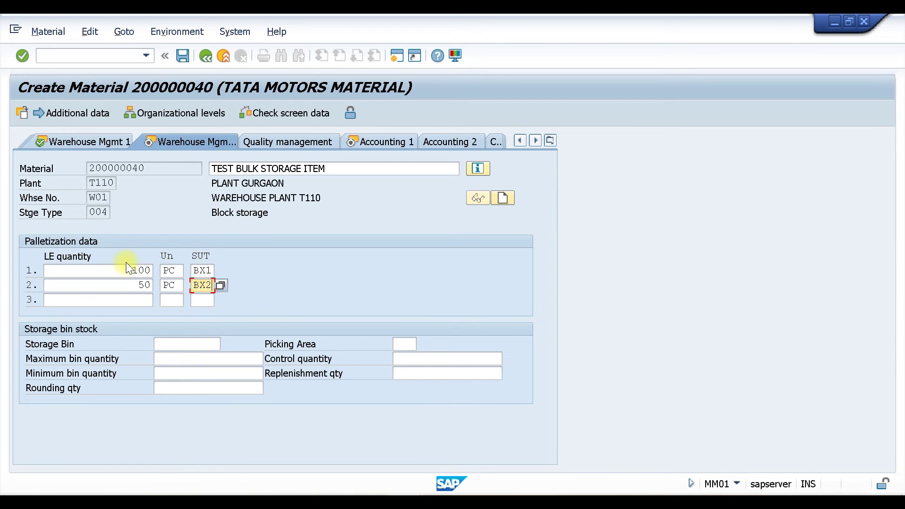
Swap the storage unit types in the palletization data, assigning BX2 to the 100 PC row and BX1 to the 50 PC row.
{"action": "left_click_drag", "start_coordinate": [125, 267], "coordinate": [156, 266]}
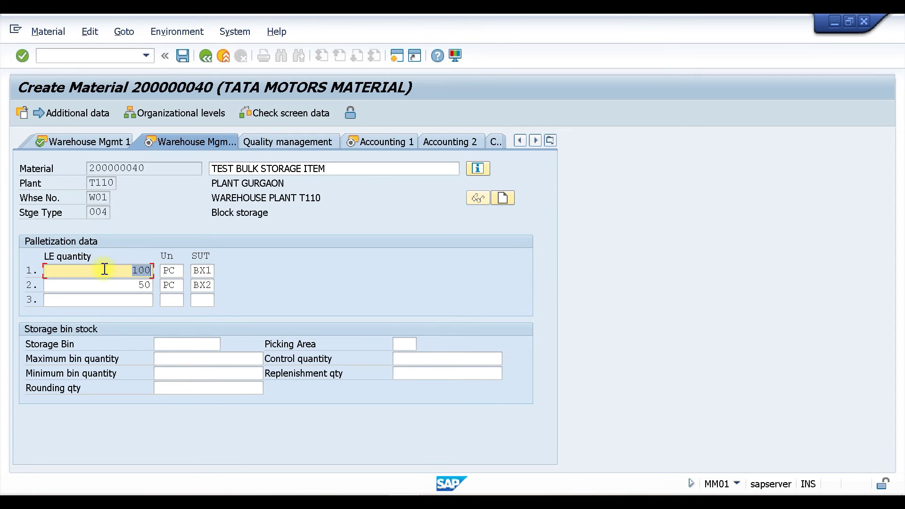
{"action": "left_click", "coordinate": [206, 271]}
{"action": "key", "text": "Delete"}
{"action": "type", "text": "2"}
{"action": "left_click", "coordinate": [209, 287]}
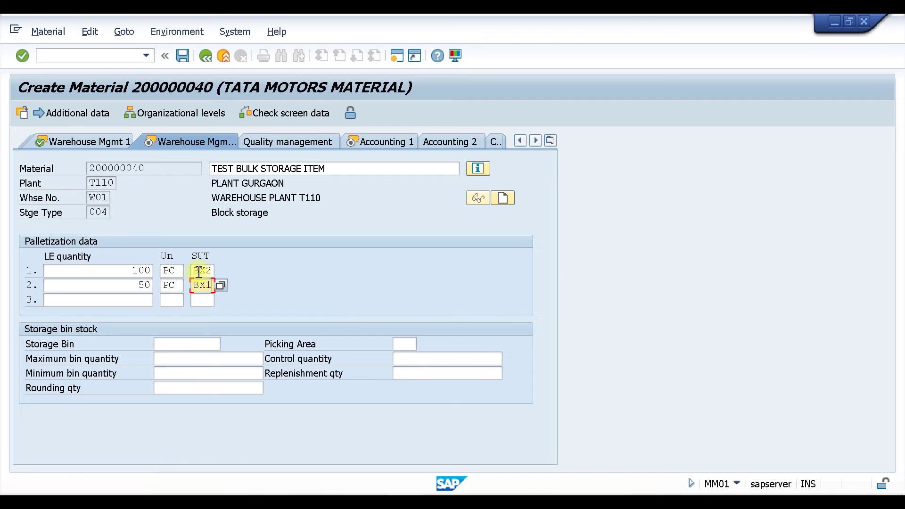
{"action": "left_click", "coordinate": [138, 270]}
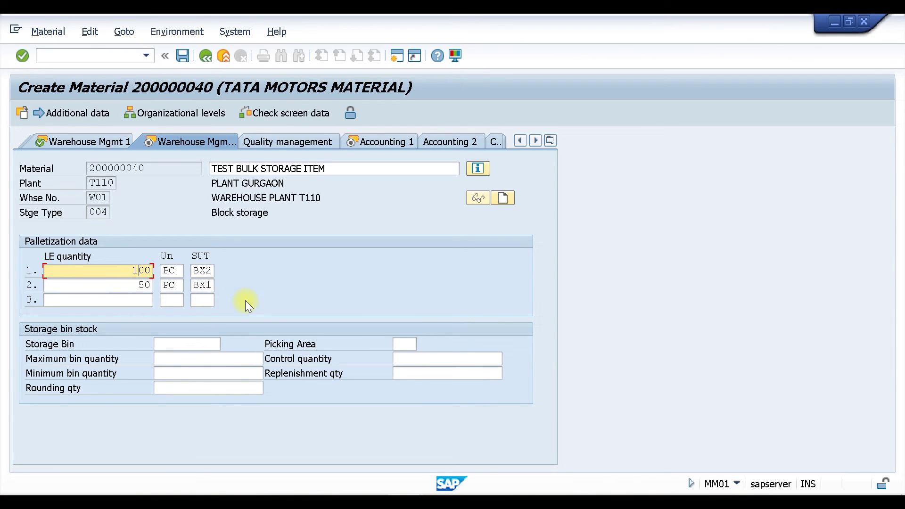
Enter a standard price of 10 in the Accounting 1 view and save the new material.
{"action": "key", "text": "Return"}
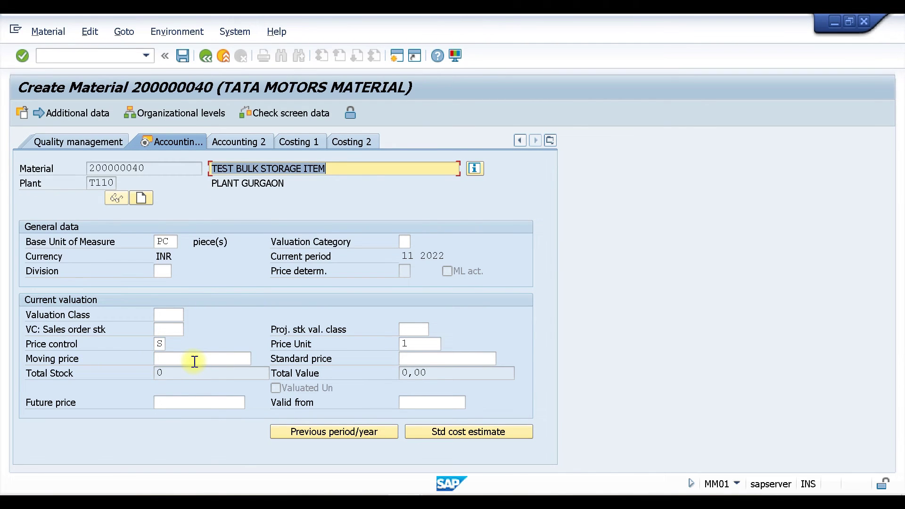
{"action": "left_click", "coordinate": [460, 357]}
{"action": "type", "text": "10"}
{"action": "key", "text": "Return"}
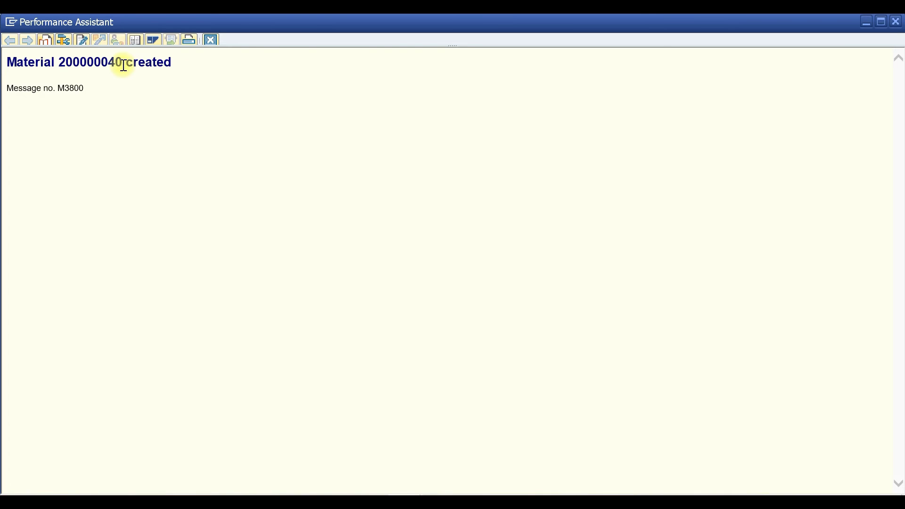
Copy the new material's number from the creation message details.
{"action": "left_click_drag", "start_coordinate": [122, 63], "coordinate": [61, 64]}
{"action": "key", "text": "ctrl+c"}
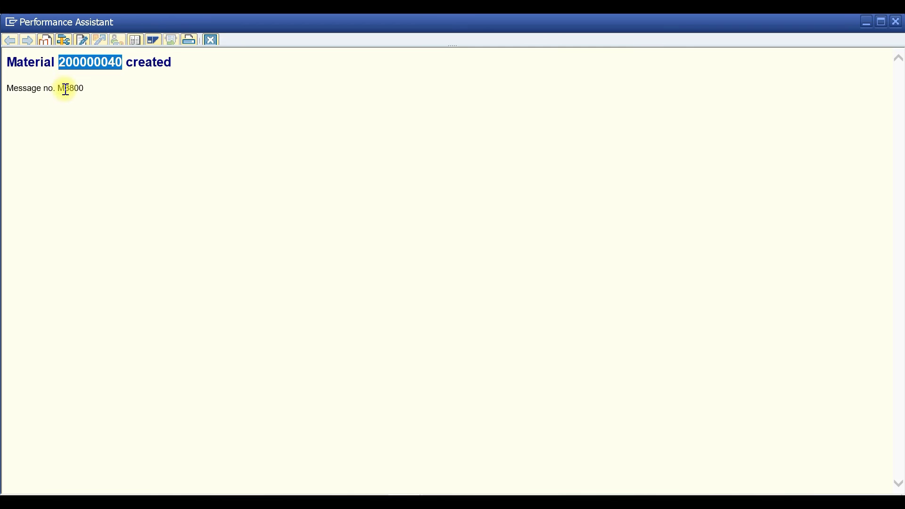
Start a standard purchase order in transaction ME21N with purchasing organization P110 and company code T100.
{"action": "left_click", "coordinate": [218, 42]}
{"action": "left_click", "coordinate": [81, 56]}
{"action": "type", "text": "/nme21n"}
{"action": "key", "text": "Return"}
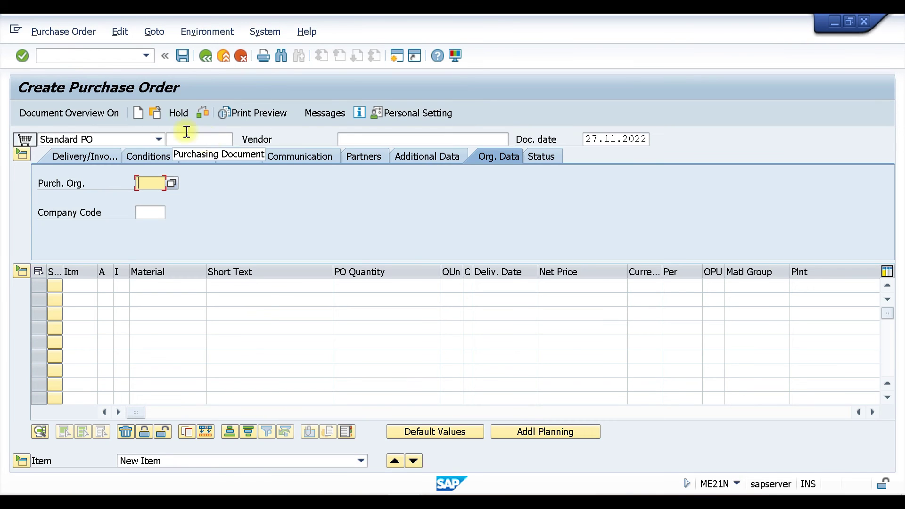
{"action": "left_click", "coordinate": [147, 188]}
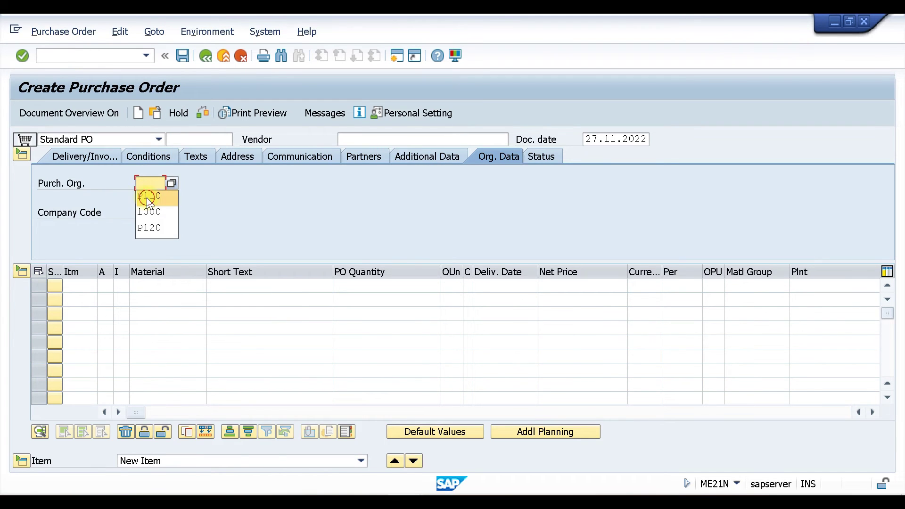
{"action": "left_click", "coordinate": [146, 196]}
{"action": "left_click", "coordinate": [150, 213]}
{"action": "left_click", "coordinate": [152, 226]}
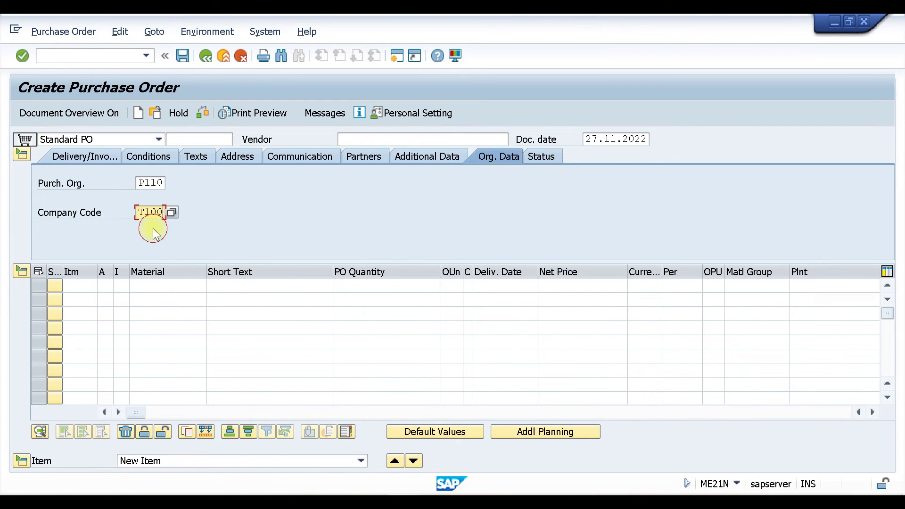
Add a line for 10 PC of the copied material at Plant Gurgaon, Warehouse 1, with vendor MINDA, and save the order despite the warnings.
{"action": "left_click", "coordinate": [154, 287]}
{"action": "key", "text": "ctrl+v"}
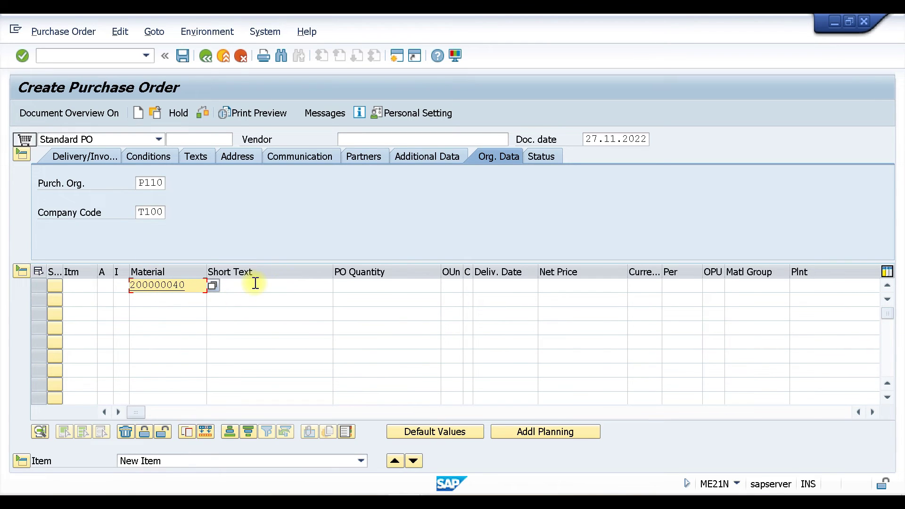
{"action": "left_click", "coordinate": [365, 283]}
{"action": "type", "text": "10"}
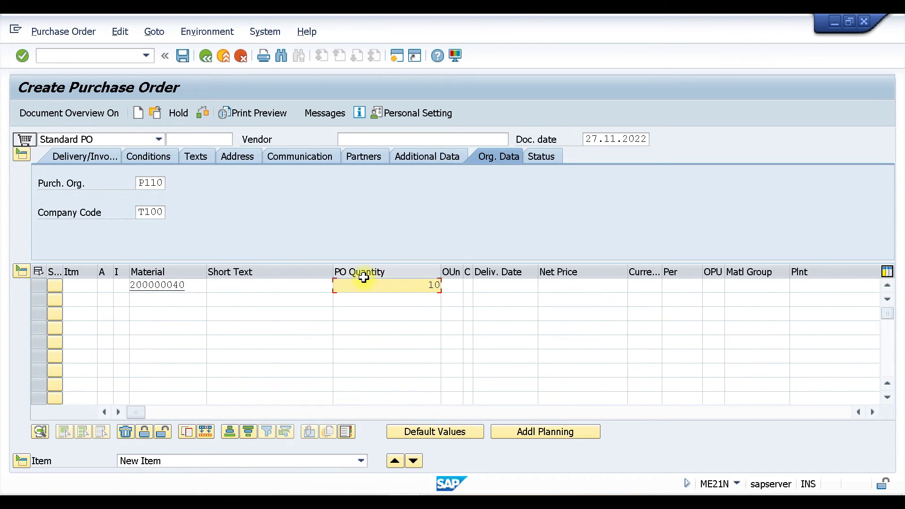
{"action": "left_click", "coordinate": [814, 282]}
{"action": "type", "text": "T"}
{"action": "left_click", "coordinate": [812, 299]}
{"action": "key", "text": "Return"}
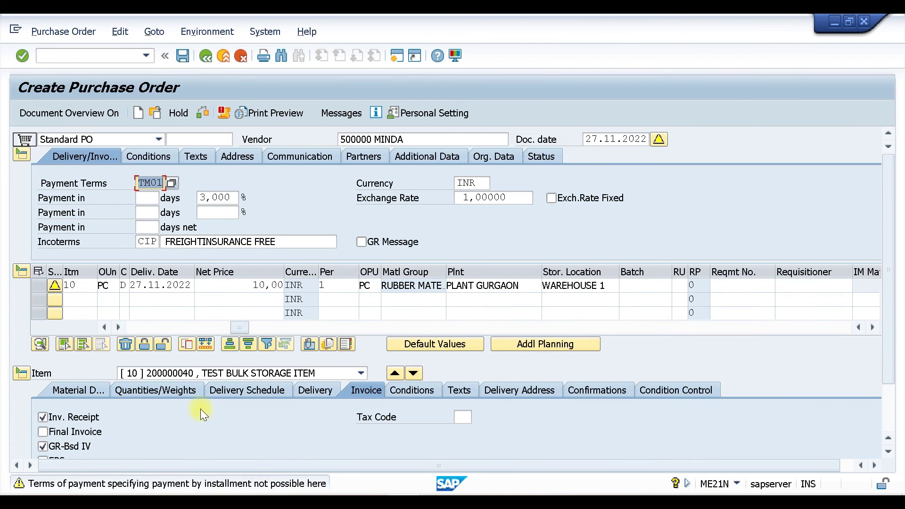
{"action": "left_click", "coordinate": [160, 118]}
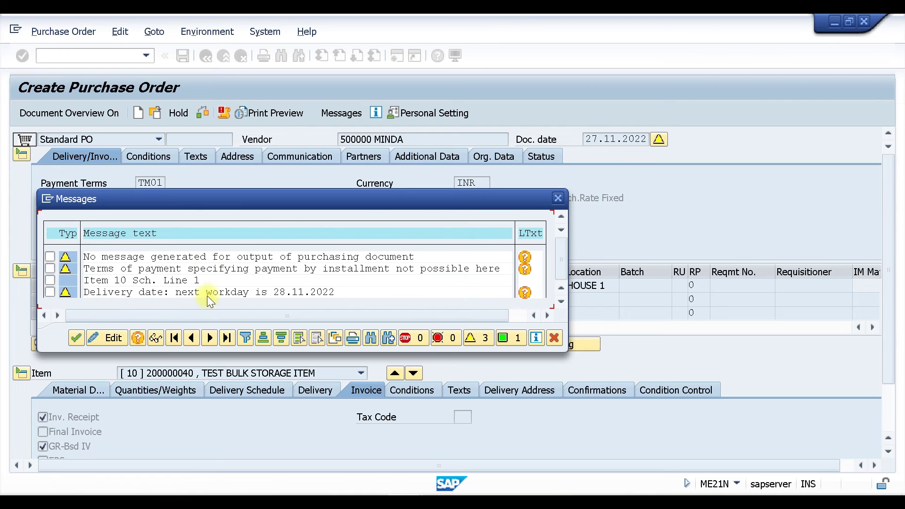
{"action": "left_click", "coordinate": [76, 337]}
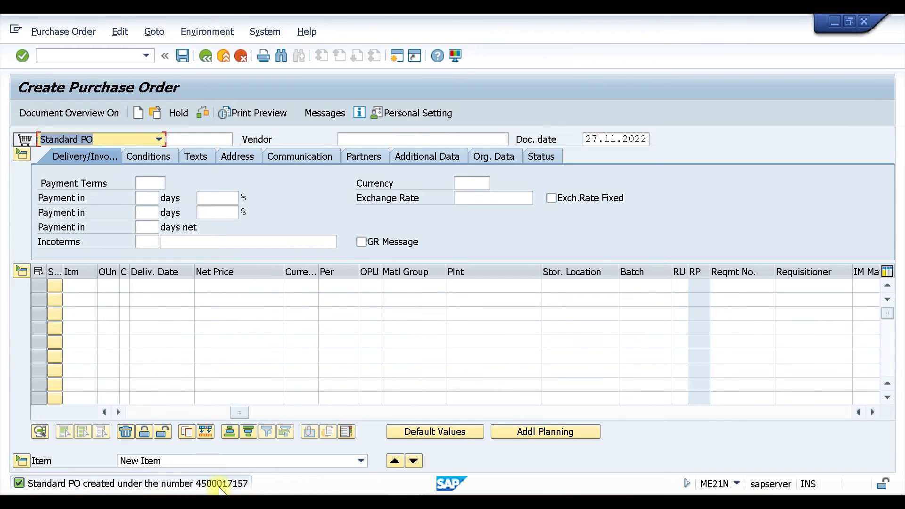
Open the goods receipt transaction MIGO in the current session.
{"action": "left_click", "coordinate": [101, 57]}
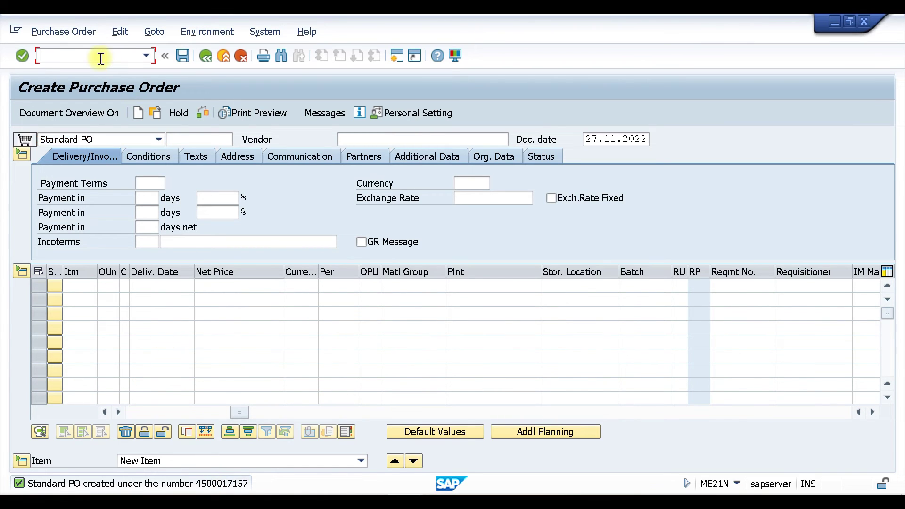
{"action": "type", "text": "/nmigo"}
{"action": "key", "text": "Return"}
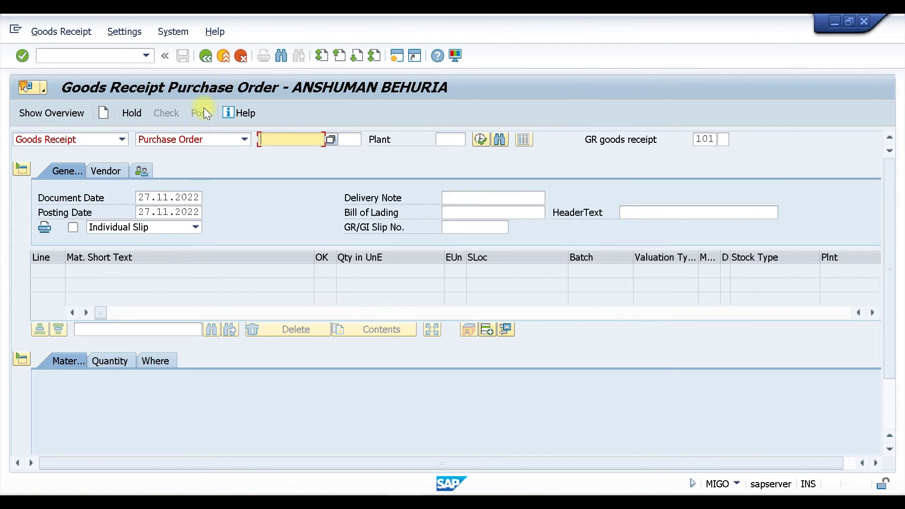
Display the new material's stock overview in a separate MMBE session for plant T110 and storage location WMS1.
{"action": "left_click", "coordinate": [397, 55]}
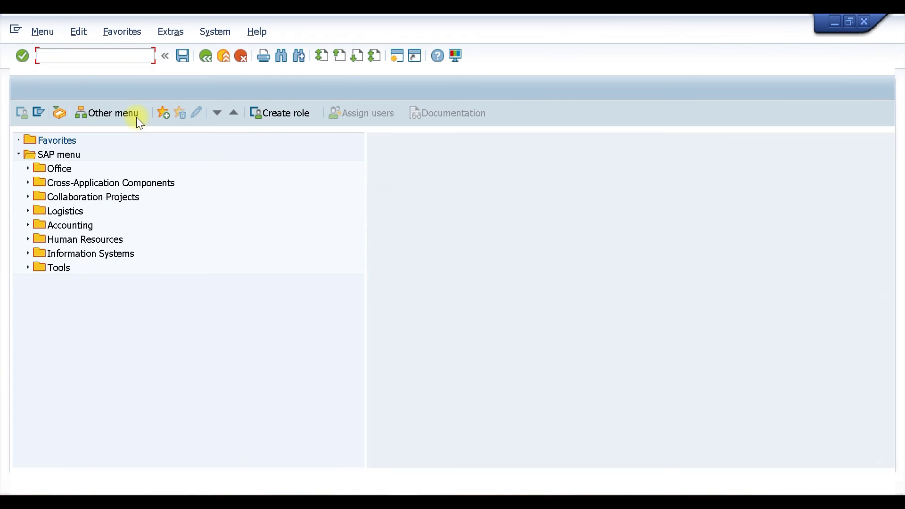
{"action": "type", "text": "MMBE"}
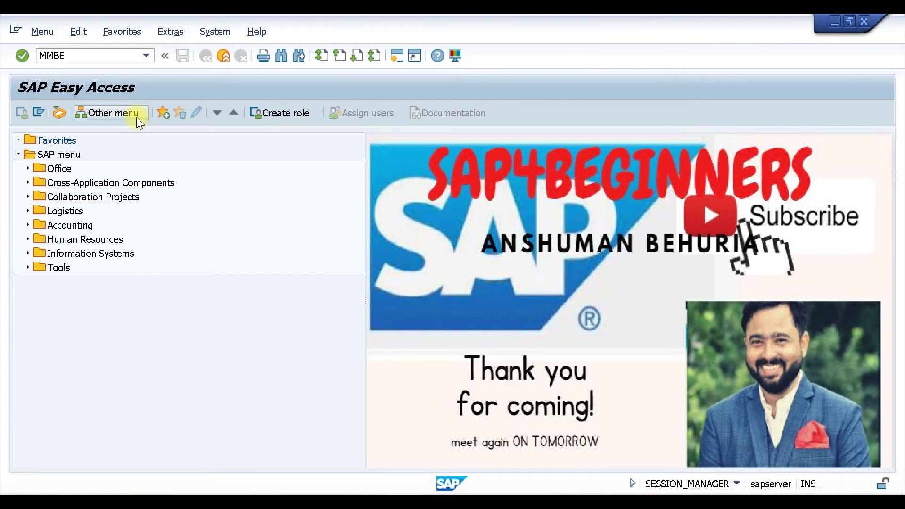
{"action": "key", "text": "Return"}
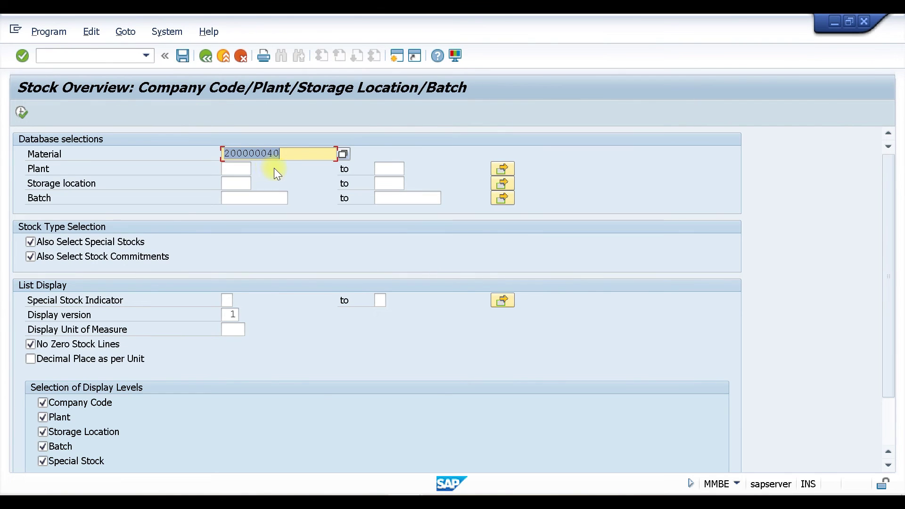
{"action": "left_click", "coordinate": [234, 169]}
{"action": "type", "text": "T110"}
{"action": "left_click", "coordinate": [236, 185]}
{"action": "type", "text": "WMS1"}
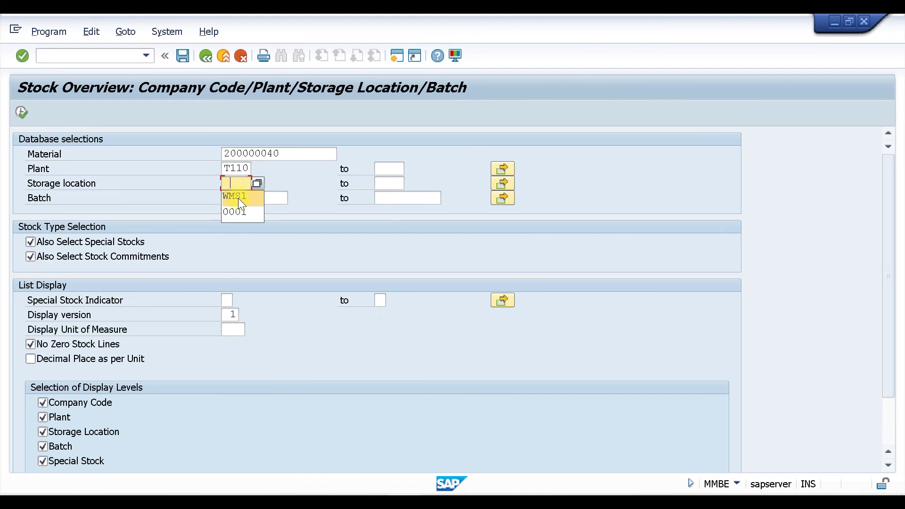
{"action": "key", "text": "F8"}
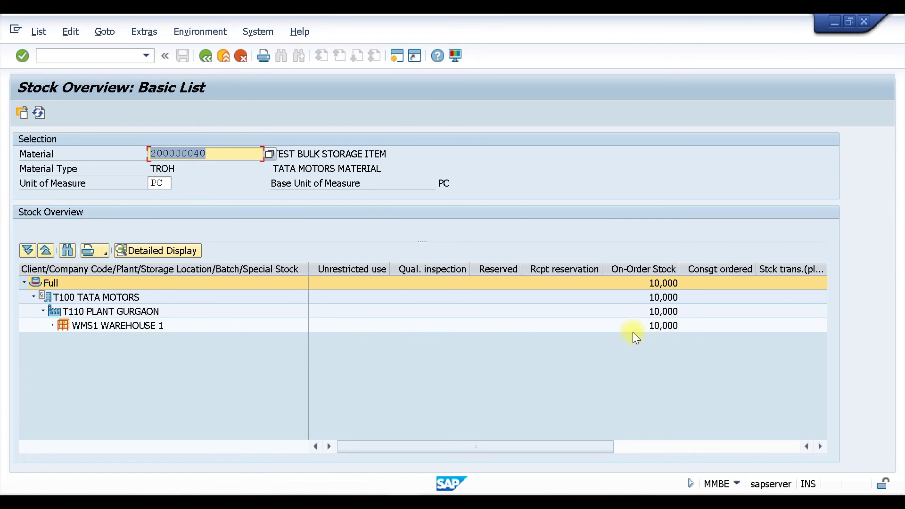
Query the new material's warehouse stock in a separate LS26 session for warehouse W01 and plant T110.
{"action": "left_click", "coordinate": [396, 56]}
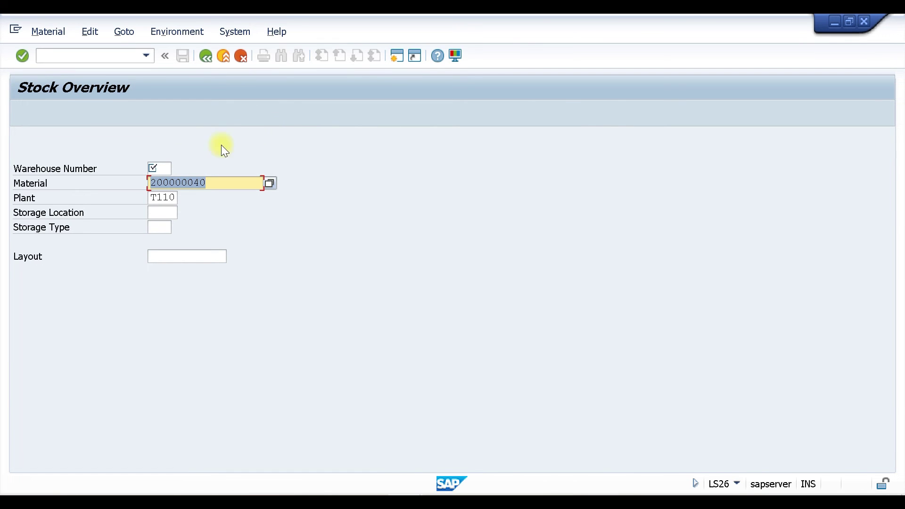
{"action": "left_click", "coordinate": [162, 168]}
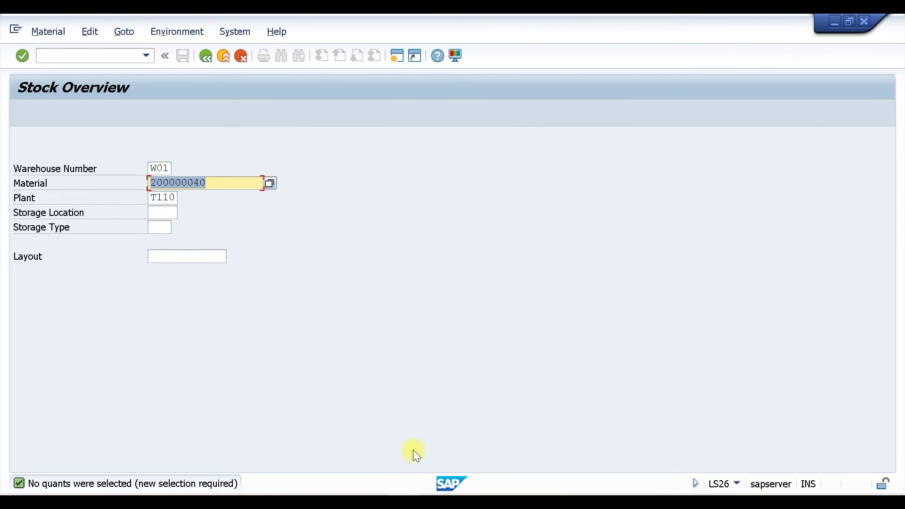
Return to the goods receipt session and load the newly created purchase order.
{"action": "mouse_move", "coordinate": [404, 488]}
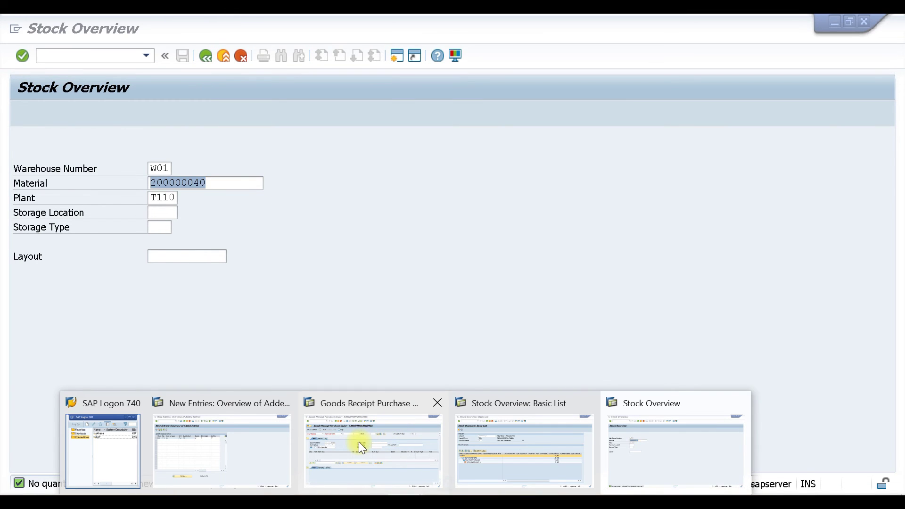
{"action": "left_click", "coordinate": [358, 442]}
{"action": "left_click", "coordinate": [250, 214]}
{"action": "left_click", "coordinate": [300, 137]}
{"action": "left_click", "coordinate": [295, 146]}
{"action": "key", "text": "Return"}
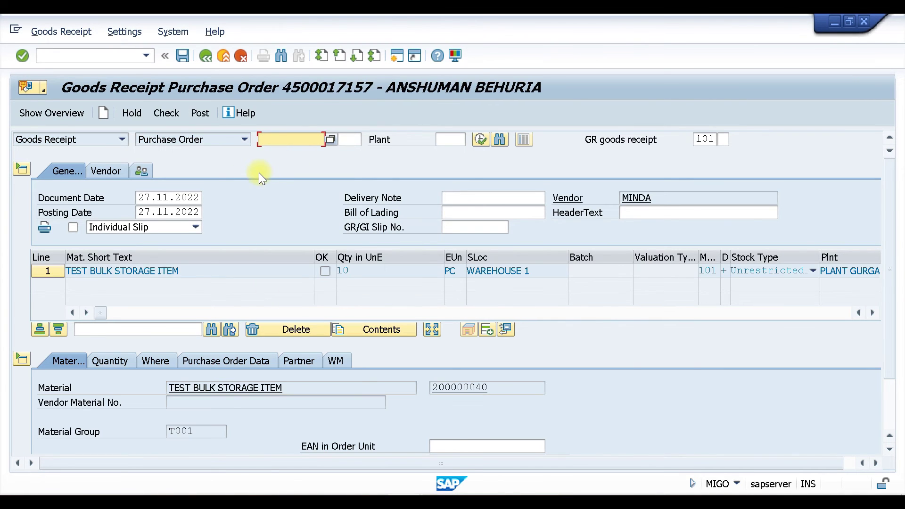
Review the item's WM palletization data, mark the item as OK and post the goods receipt.
{"action": "left_click", "coordinate": [336, 363]}
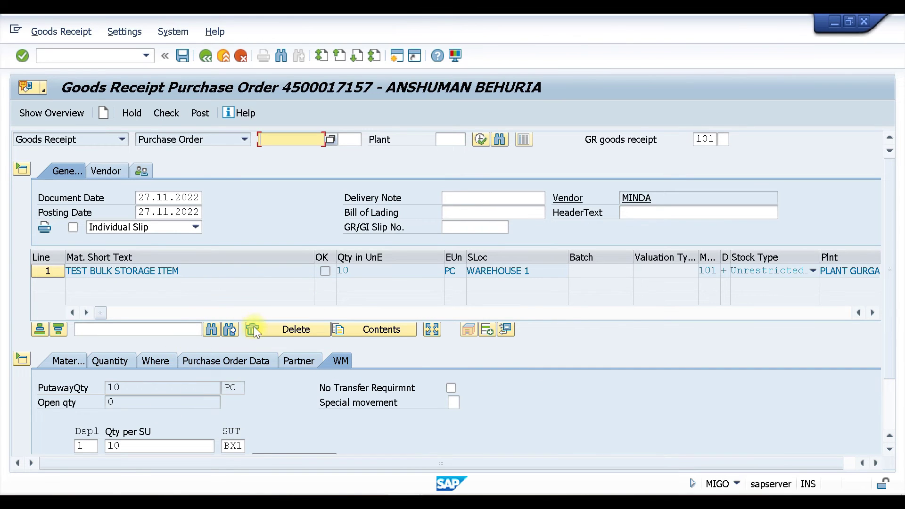
{"action": "scroll", "coordinate": [262, 232], "scroll_direction": "down", "scroll_amount": 3}
{"action": "left_click", "coordinate": [79, 446]}
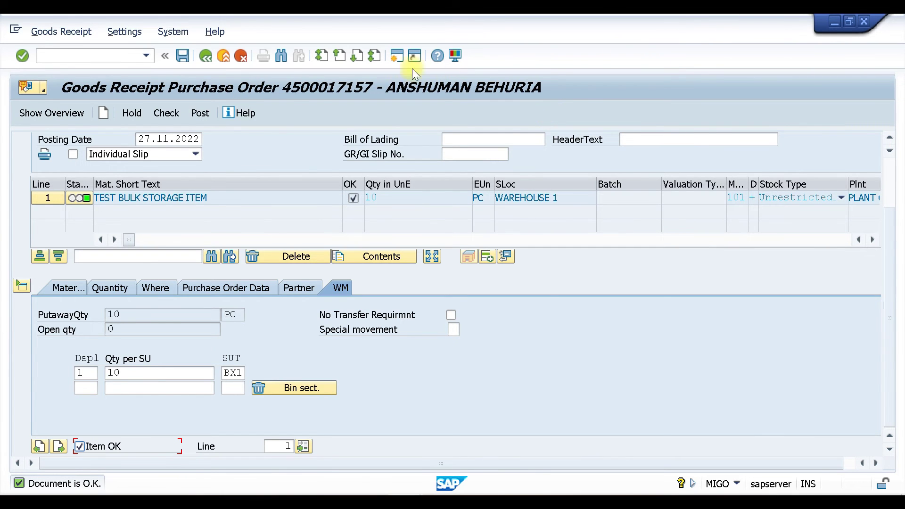
{"action": "key", "text": "ctrl+s"}
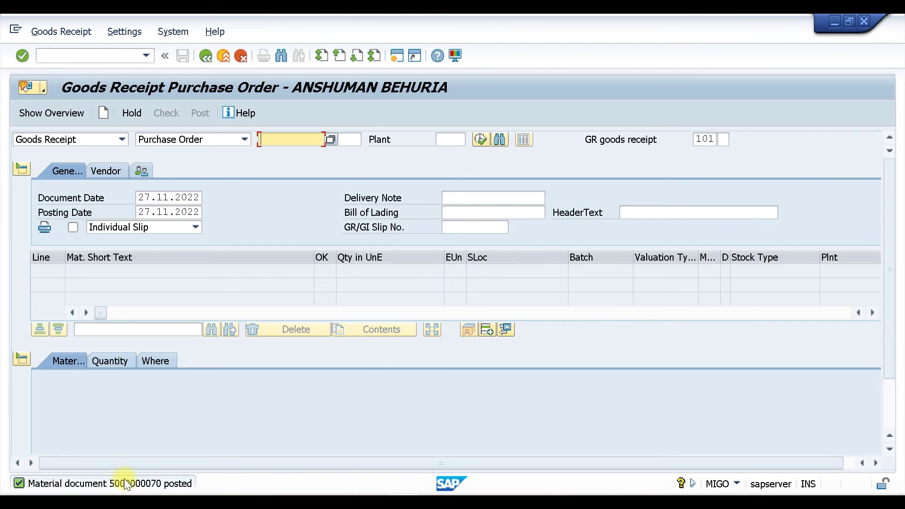
Refresh the MMBE stock overview of the new material to check the posted goods receipt.
{"action": "mouse_move", "coordinate": [479, 466]}
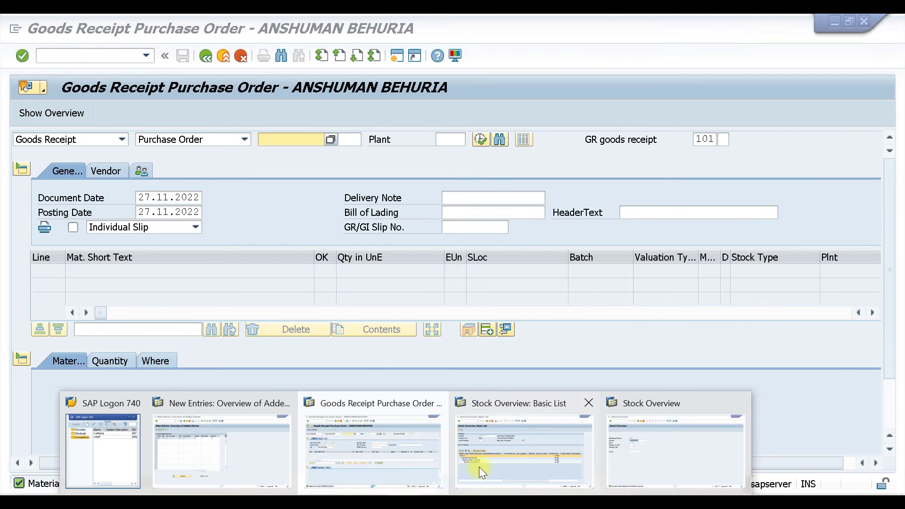
{"action": "left_click", "coordinate": [528, 442]}
{"action": "left_click", "coordinate": [211, 151]}
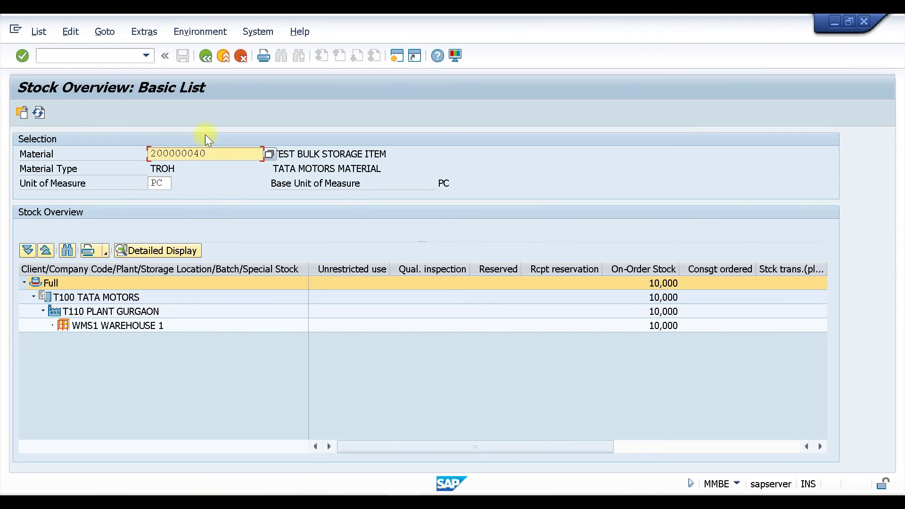
{"action": "left_click", "coordinate": [39, 112]}
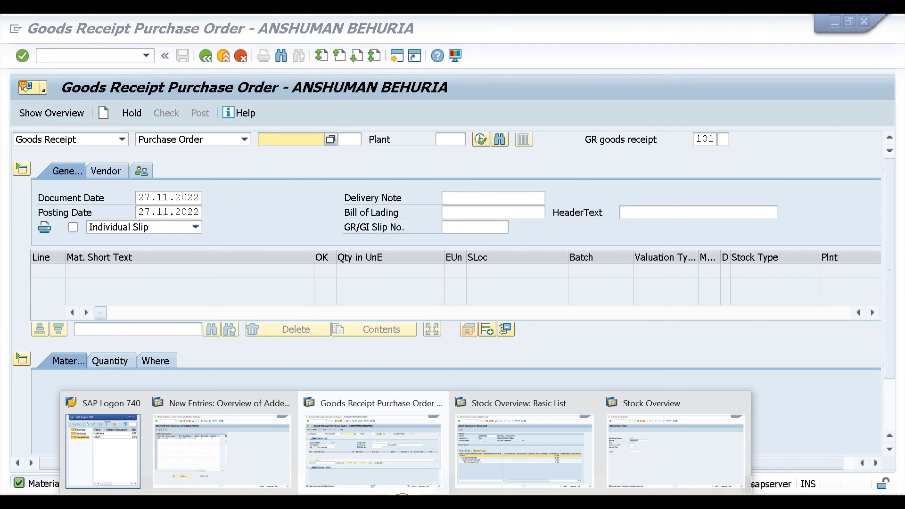
{"action": "left_click", "coordinate": [520, 446]}
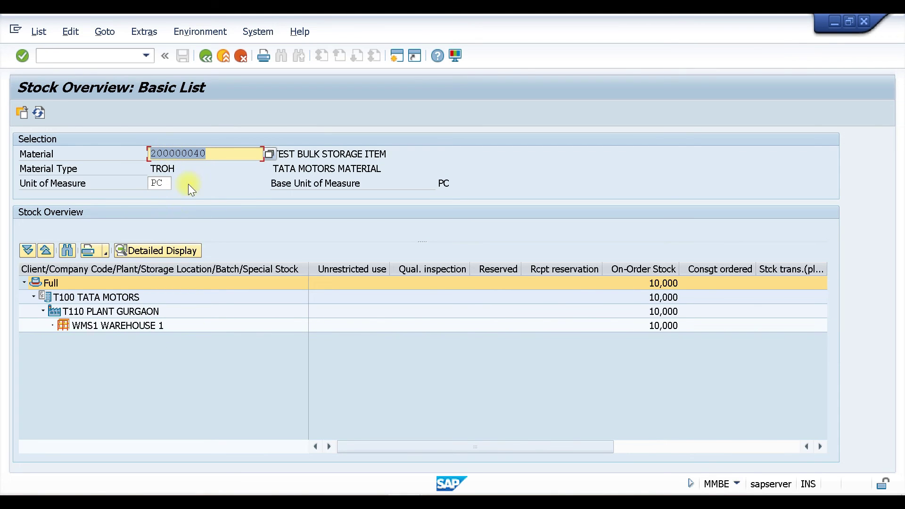
{"action": "left_click", "coordinate": [39, 113]}
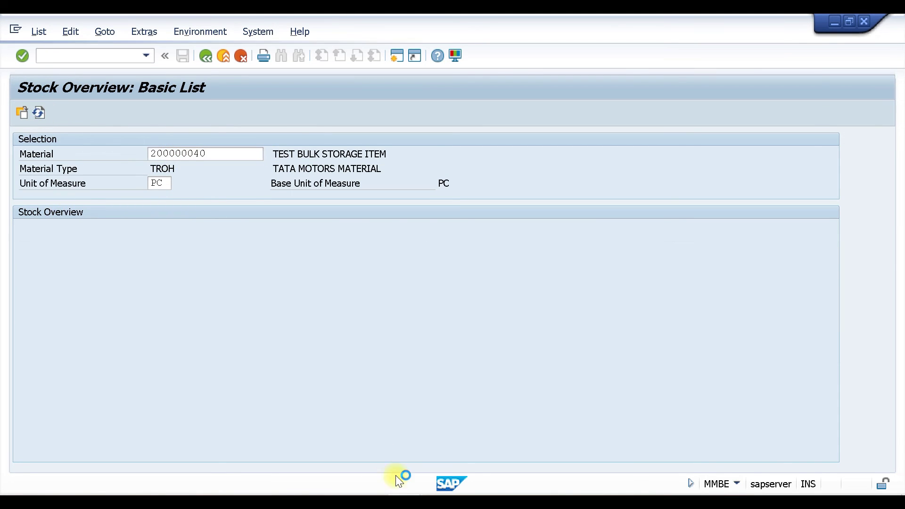
Run the LS26 stock overview again for the new material in warehouse W01.
{"action": "mouse_move", "coordinate": [405, 502]}
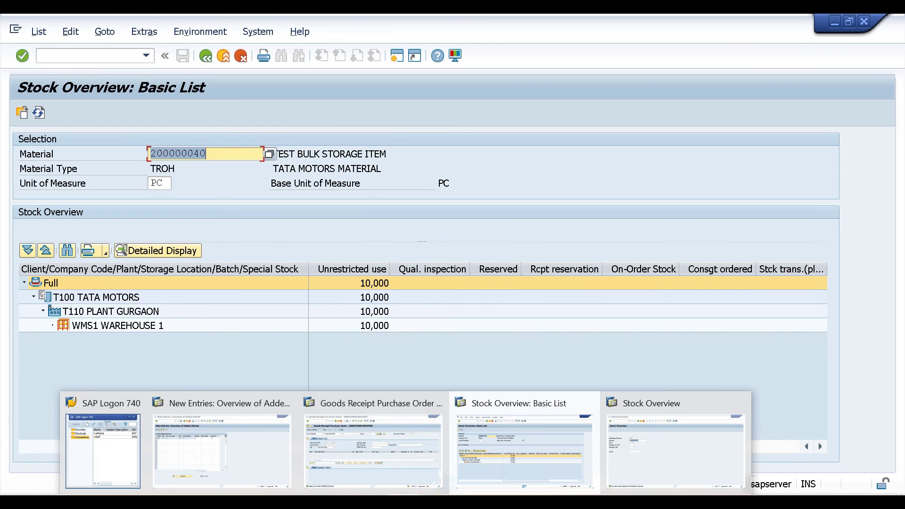
{"action": "left_click", "coordinate": [674, 448]}
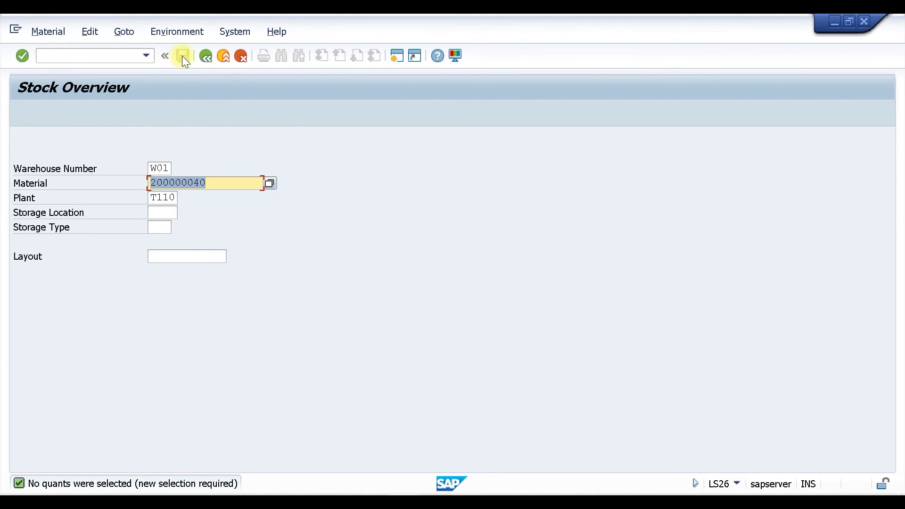
{"action": "left_click", "coordinate": [22, 56]}
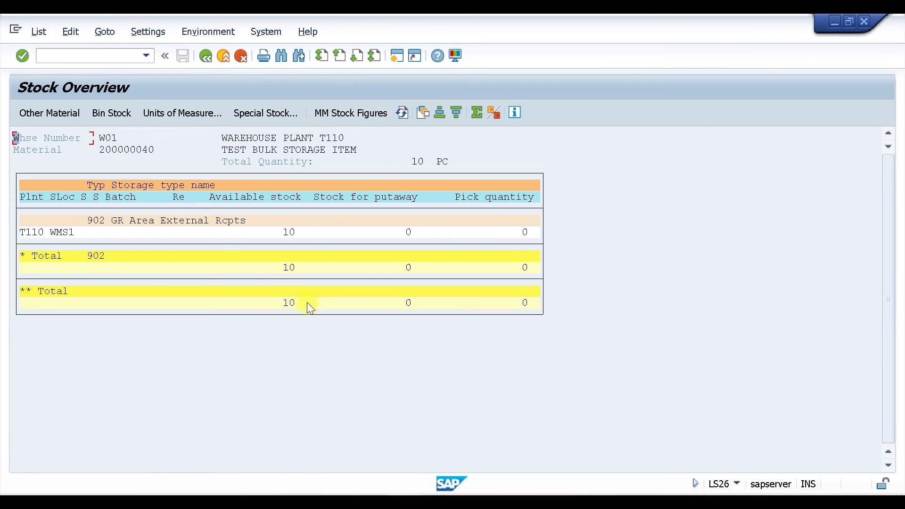
Start transfer order creation with LT06 in the goods receipt session and load the posted material document for putaway.
{"action": "mouse_move", "coordinate": [411, 490]}
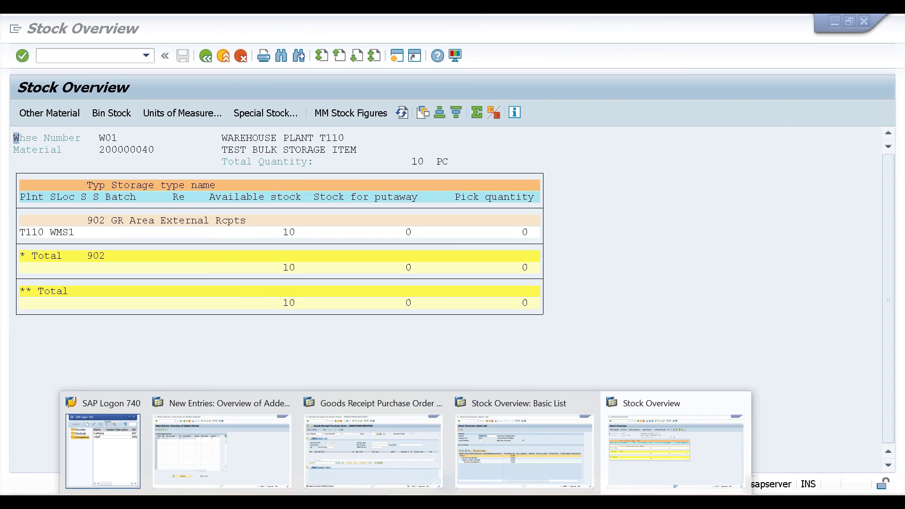
{"action": "left_click", "coordinate": [331, 442]}
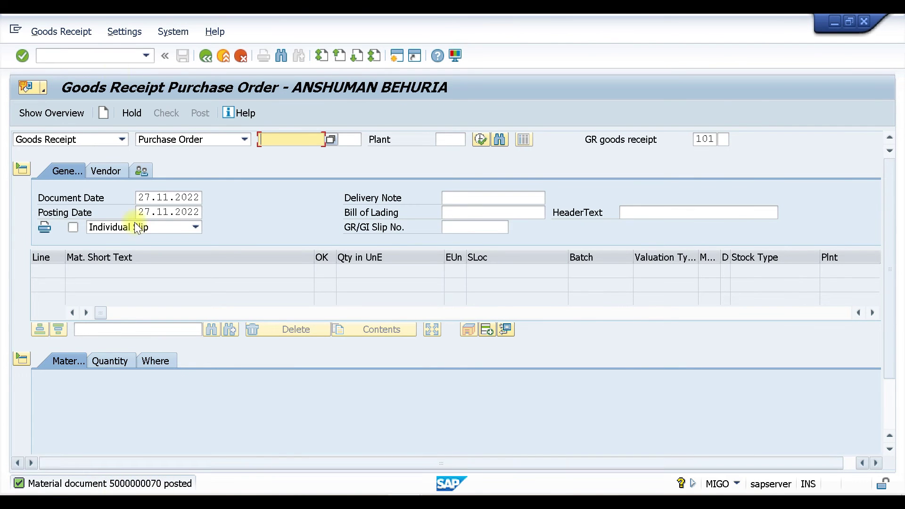
{"action": "left_click", "coordinate": [52, 55]}
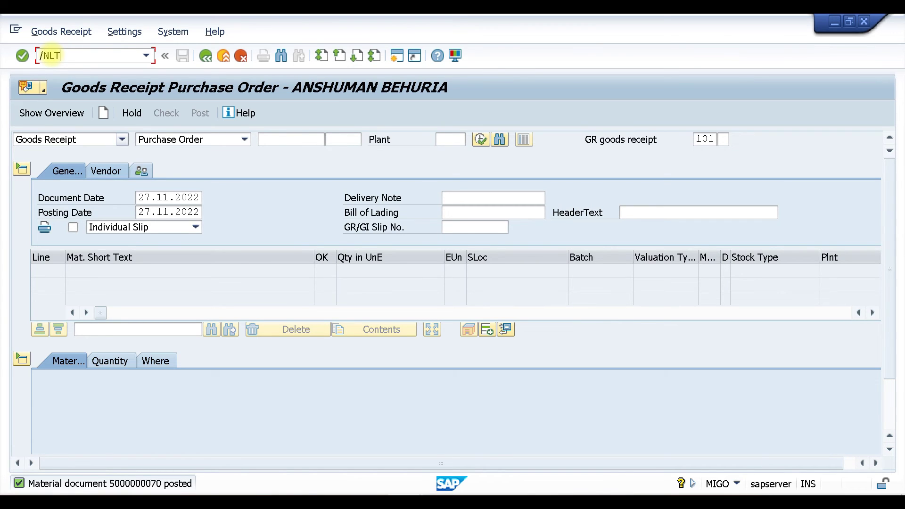
{"action": "key", "text": "Return"}
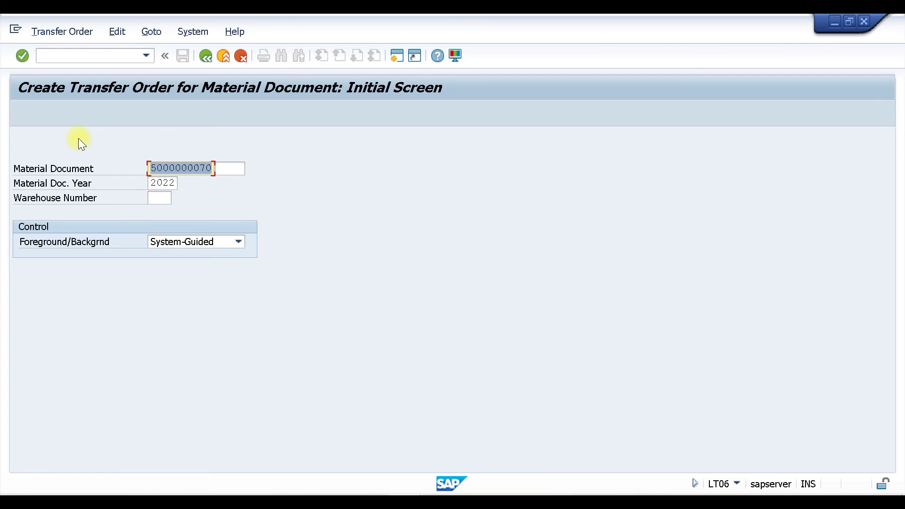
{"action": "key", "text": "Return"}
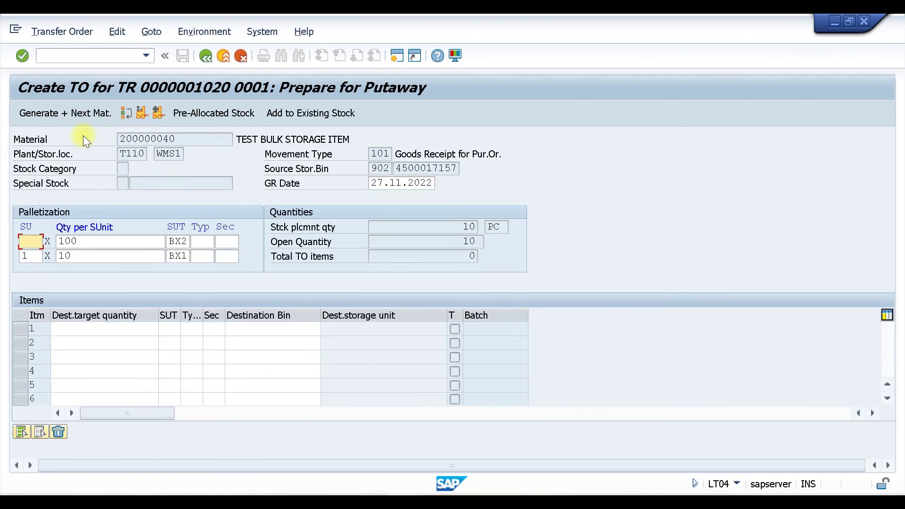
Try to generate the putaway transfer order item for the test bulk storage material in the foreground.
{"action": "left_click", "coordinate": [154, 114]}
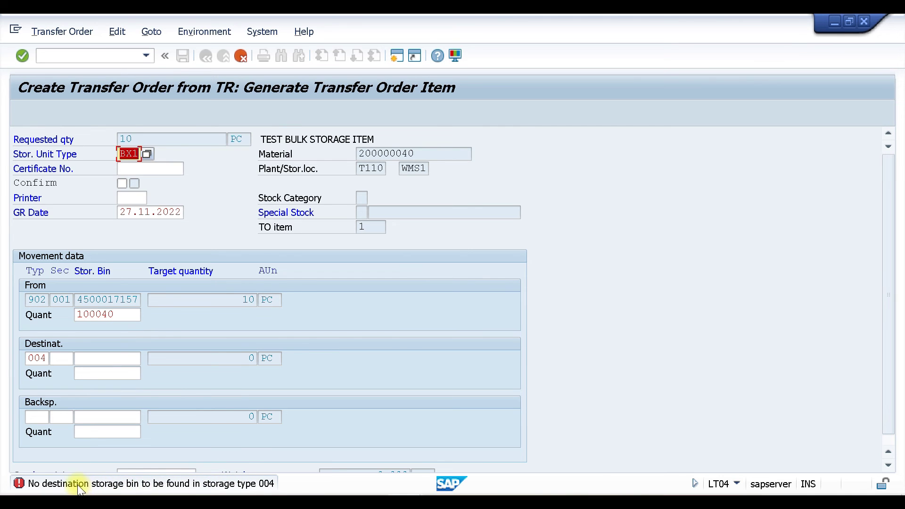
{"action": "scroll", "coordinate": [213, 364], "scroll_direction": "down", "scroll_amount": 1}
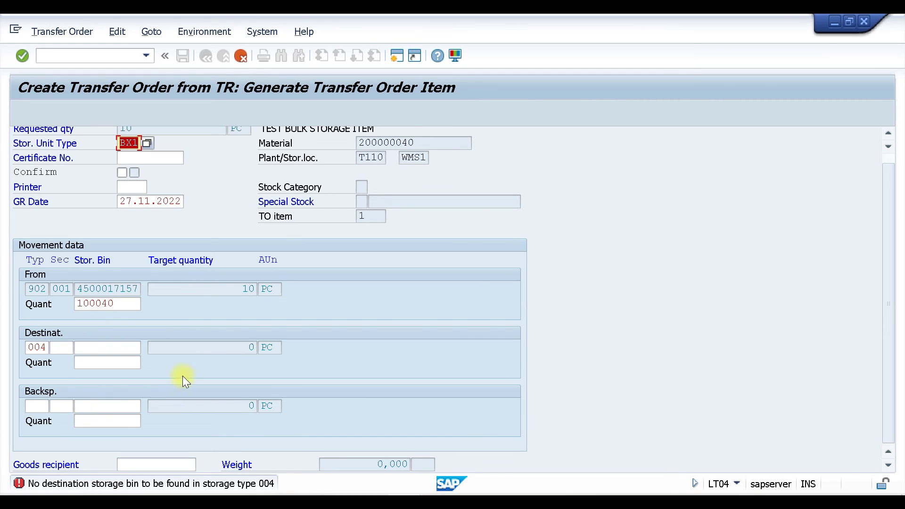
Start LS01 in a new session and begin creating storage bin E1 in storage type 004 of warehouse W01.
{"action": "left_click", "coordinate": [396, 56]}
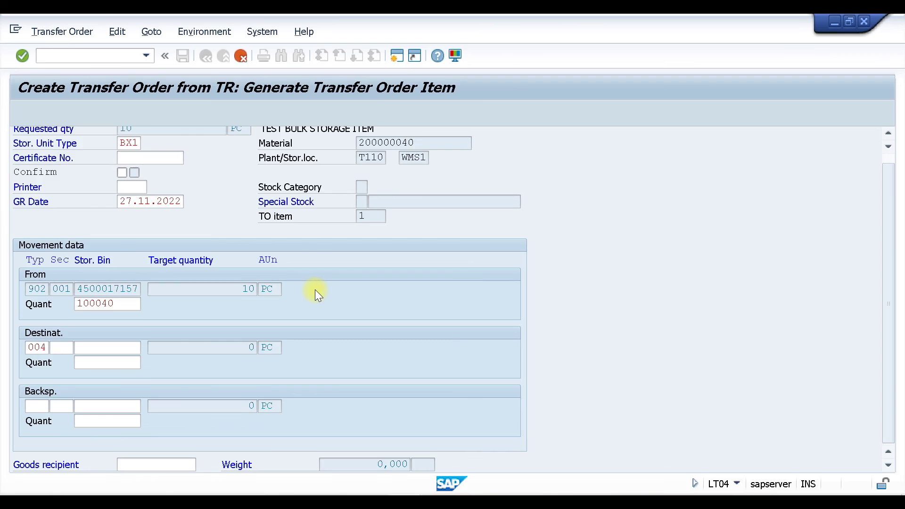
{"action": "type", "text": "LS01"}
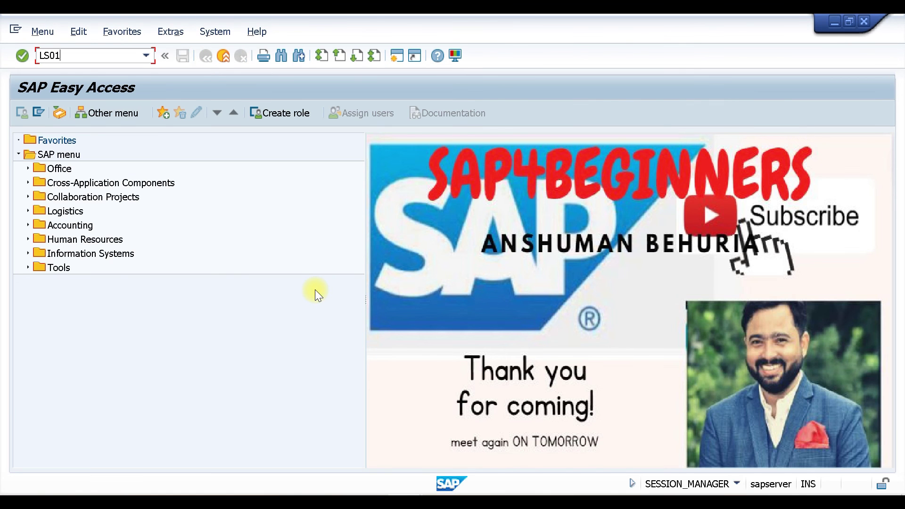
{"action": "key", "text": "Return"}
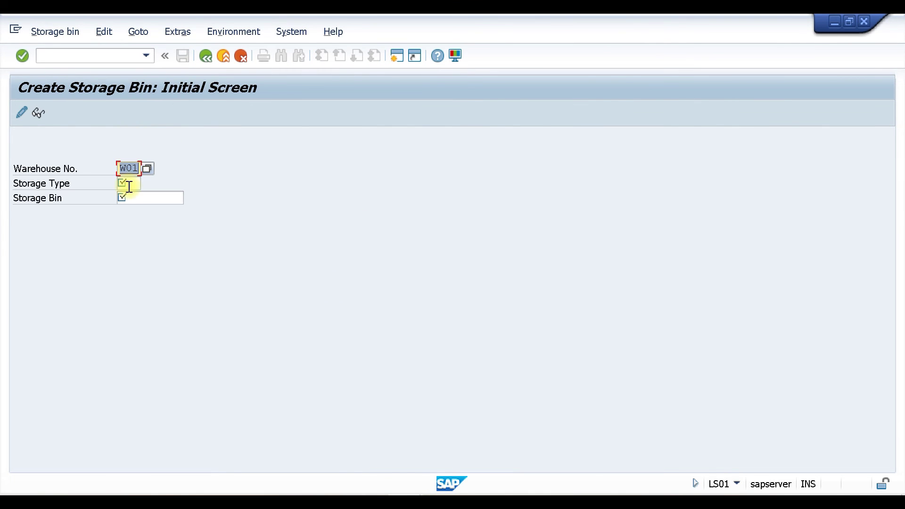
{"action": "left_click", "coordinate": [129, 185]}
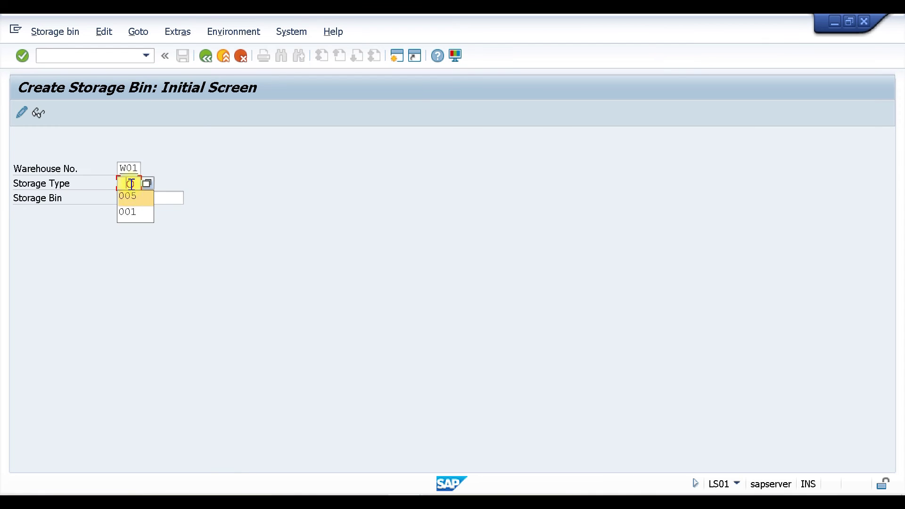
{"action": "left_click", "coordinate": [131, 184]}
{"action": "type", "text": "004"}
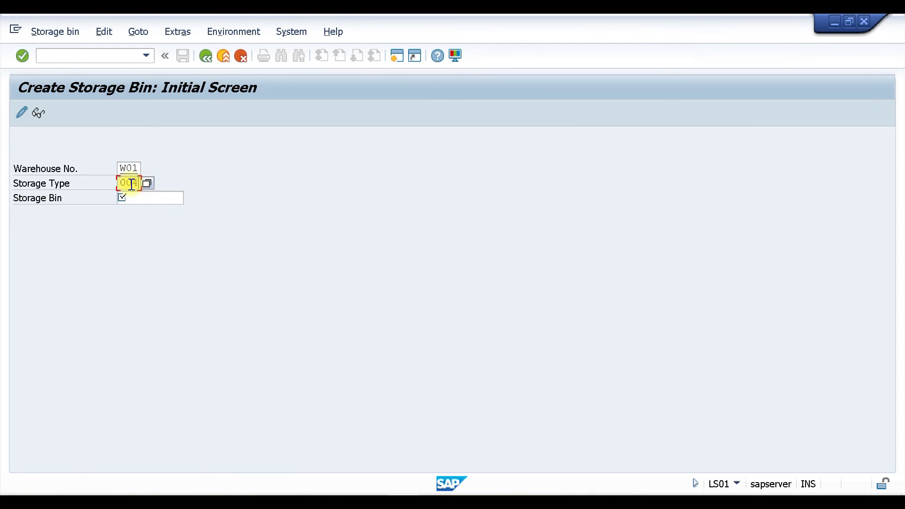
{"action": "key", "text": "Tab"}
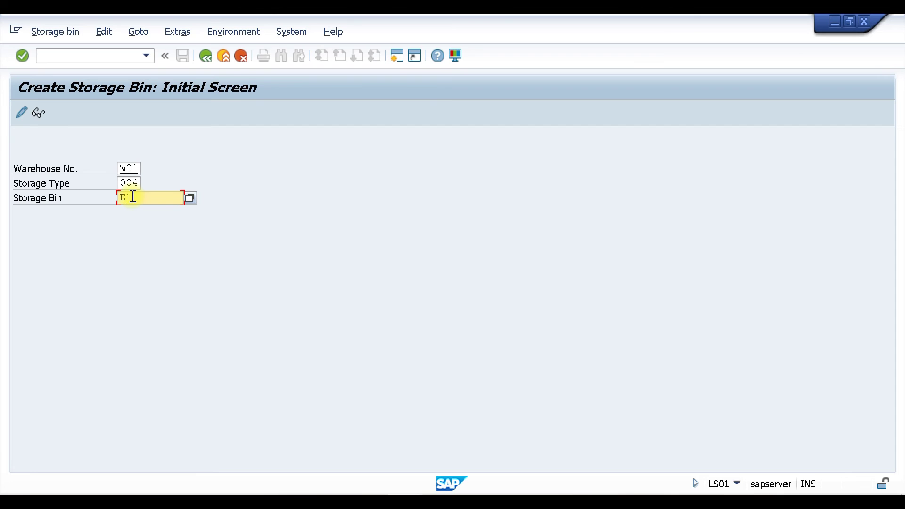
{"action": "type", "text": "E1"}
{"action": "key", "text": "Return"}
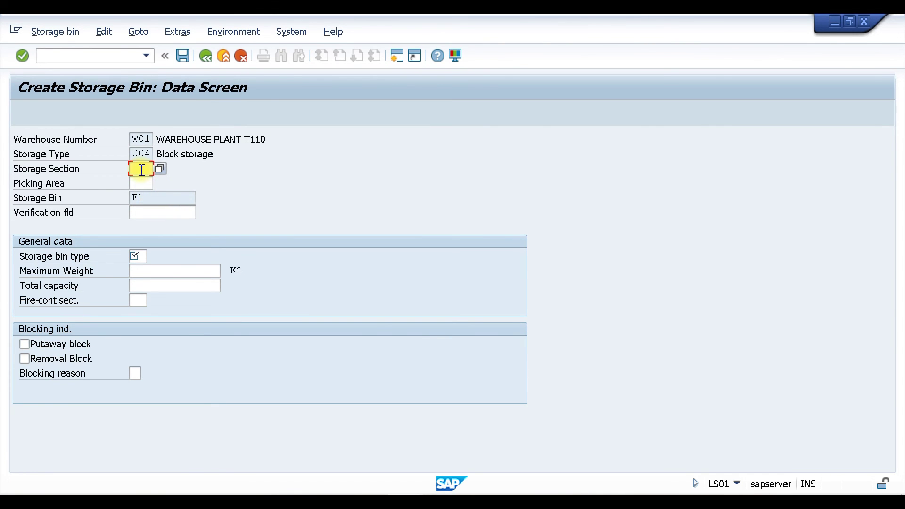
Assign storage section 001 and bin type B1 (Block size 1) to storage bin E1 and save it.
{"action": "type", "text": "001"}
{"action": "left_click", "coordinate": [141, 255]}
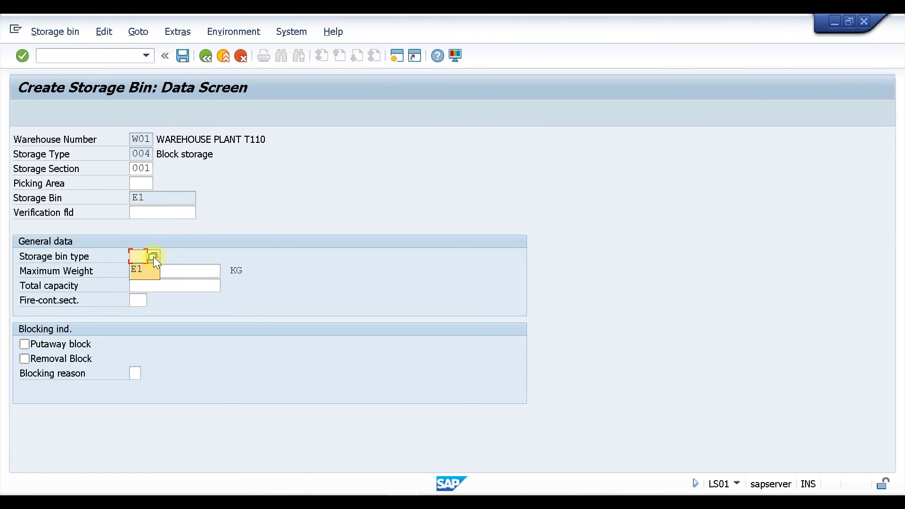
{"action": "left_click", "coordinate": [154, 256]}
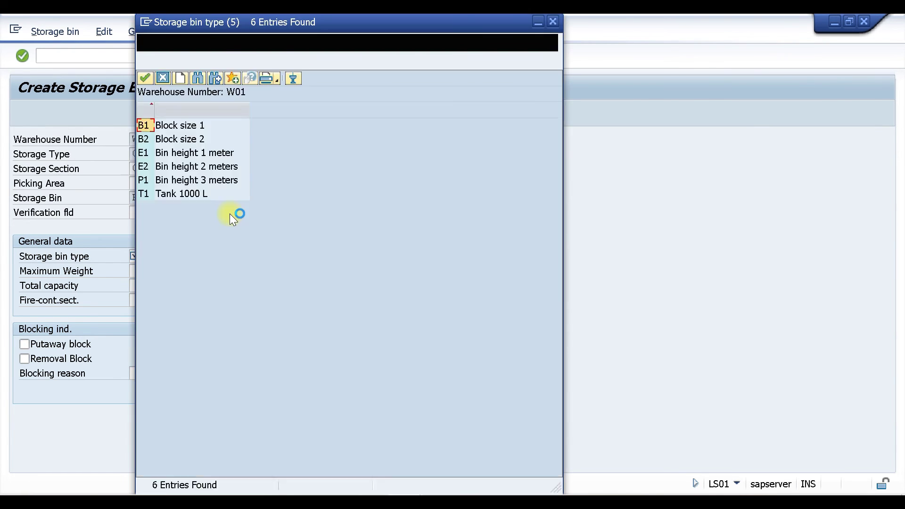
{"action": "double_click", "coordinate": [174, 125]}
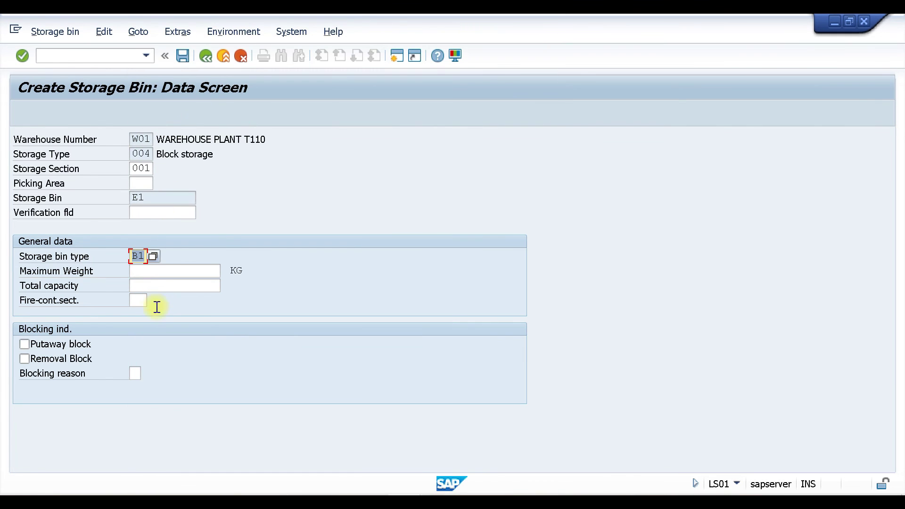
{"action": "key", "text": "Return"}
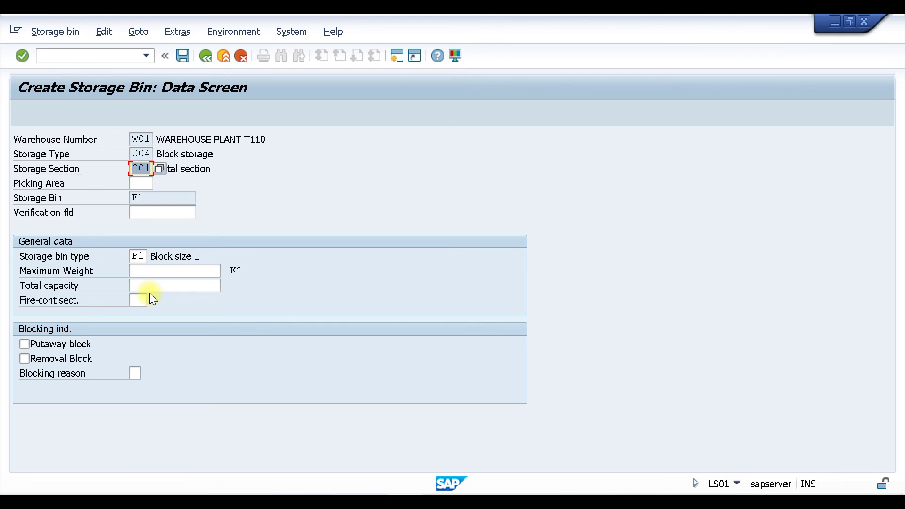
{"action": "key", "text": "ctrl+s"}
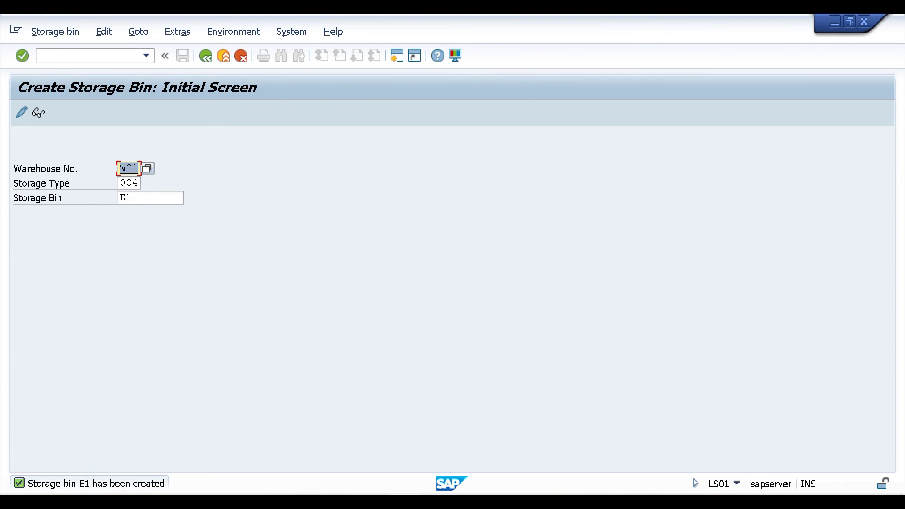
Return to the transfer order session, retry the foreground putaway of the item and cancel the attempt.
{"action": "left_click", "coordinate": [446, 443]}
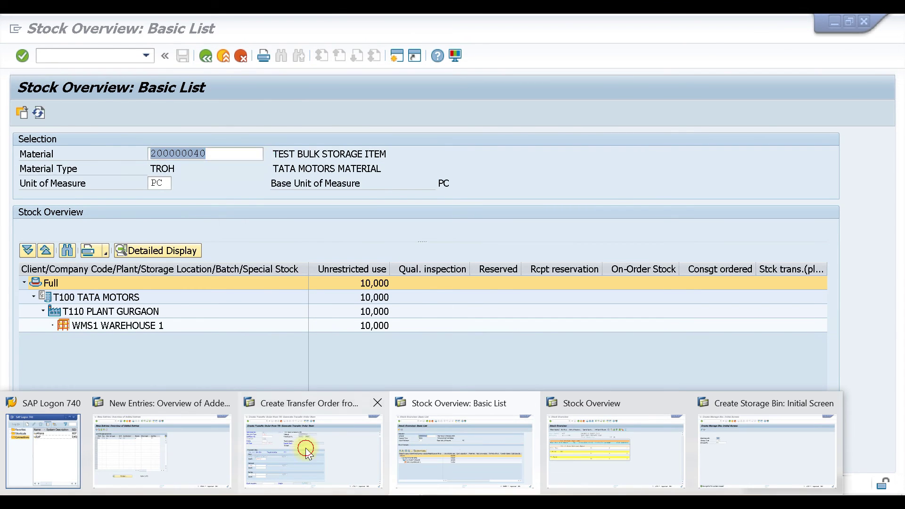
{"action": "left_click", "coordinate": [305, 449]}
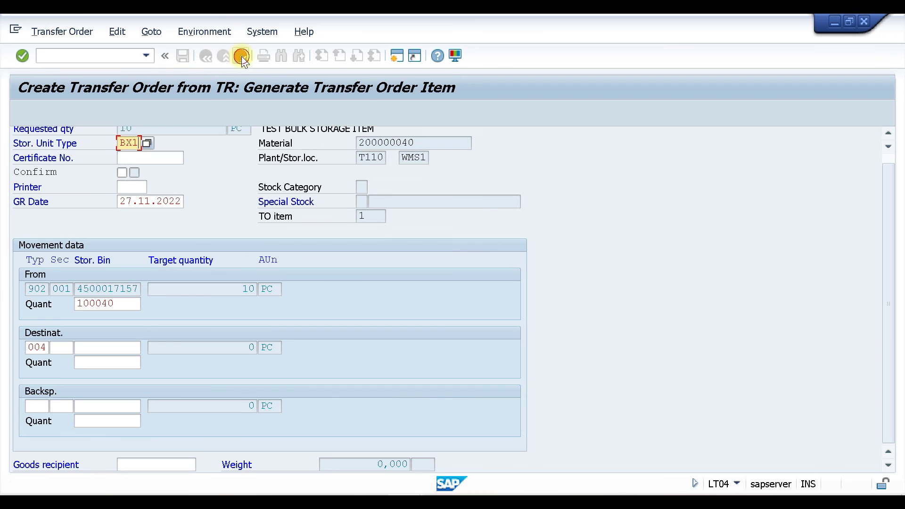
{"action": "key", "text": "F3"}
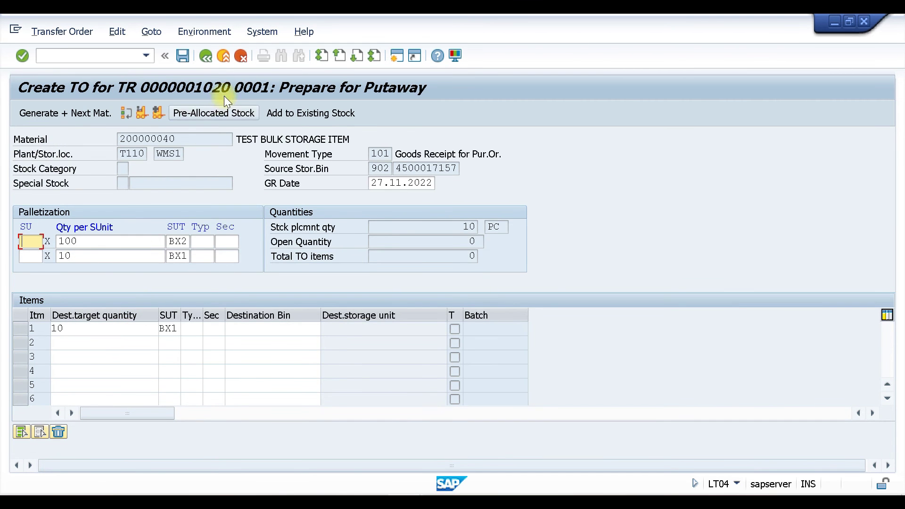
{"action": "left_click", "coordinate": [159, 119]}
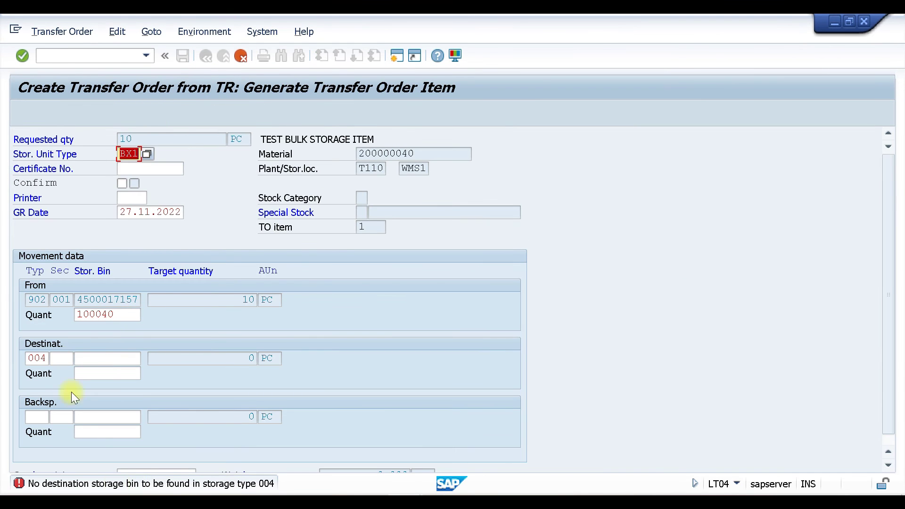
{"action": "mouse_move", "coordinate": [734, 448]}
{"action": "left_click", "coordinate": [240, 55]}
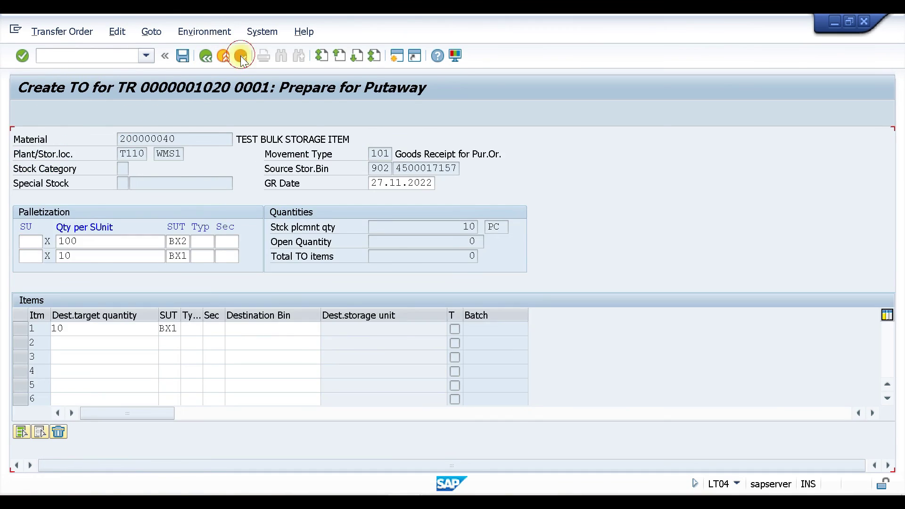
Try to enter section 001 and storage bin E1 manually as the transfer order item's destination.
{"action": "left_click", "coordinate": [109, 113]}
{"action": "left_click", "coordinate": [755, 436]}
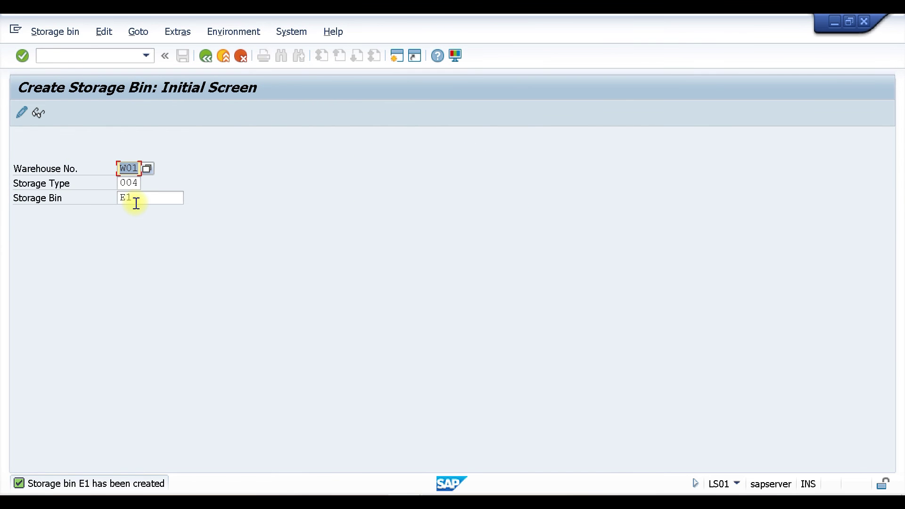
{"action": "key", "text": "alt+Tab"}
{"action": "left_click", "coordinate": [62, 359]}
{"action": "type", "text": "001"}
{"action": "left_click", "coordinate": [105, 363]}
{"action": "type", "text": "E1"}
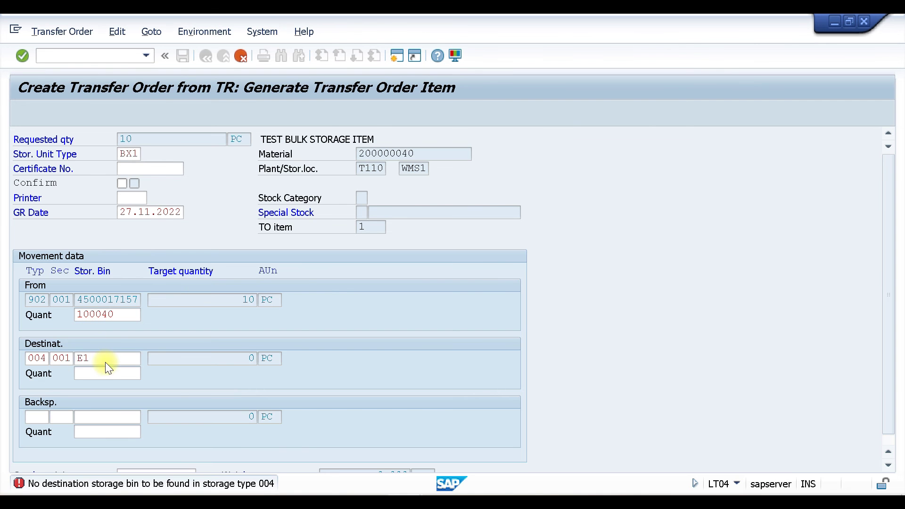
{"action": "key", "text": "Return"}
{"action": "key", "text": "F12"}
Create storage bin E2 in storage type 004 with bin type E1 (Bin height 1 meter).
{"action": "left_click", "coordinate": [711, 448]}
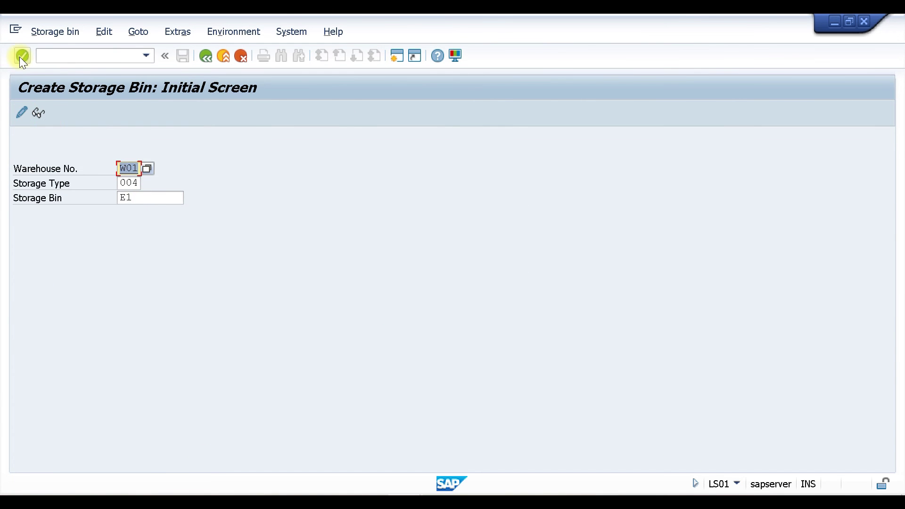
{"action": "left_click", "coordinate": [22, 56]}
{"action": "left_click", "coordinate": [141, 197]}
{"action": "type", "text": "E2"}
{"action": "key", "text": "Return"}
{"action": "left_click", "coordinate": [154, 257]}
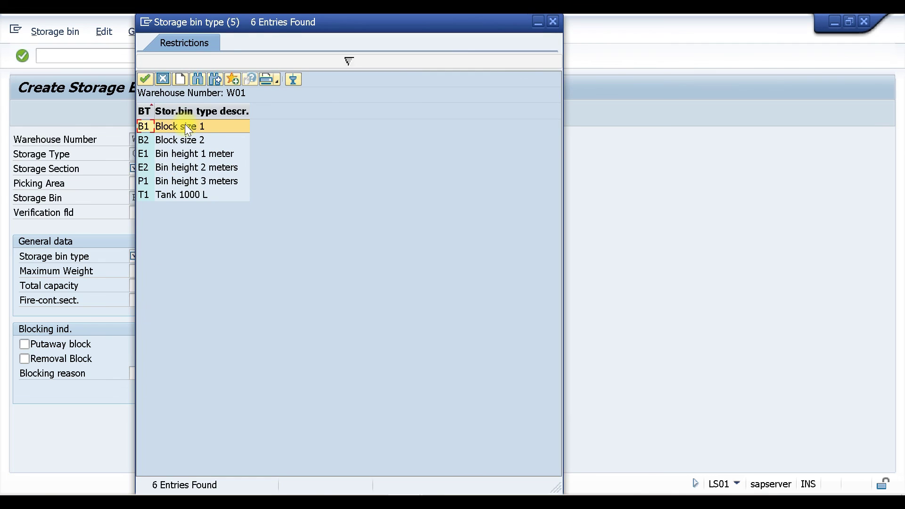
{"action": "double_click", "coordinate": [189, 154]}
{"action": "left_click", "coordinate": [141, 169]}
{"action": "key", "text": "ctrl+s"}
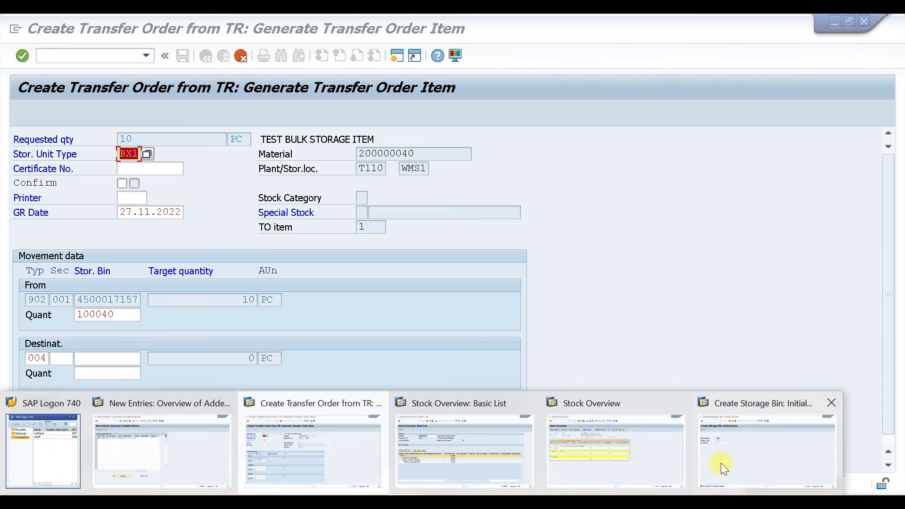
Create storage bin E3 in storage type 004 with section 001 and bin type E1, and display its data.
{"action": "left_click", "coordinate": [717, 464]}
{"action": "type", "text": "001"}
{"action": "left_click", "coordinate": [142, 256]}
{"action": "type", "text": "E1"}
{"action": "key", "text": "Return"}
{"action": "key", "text": "ctrl+s"}
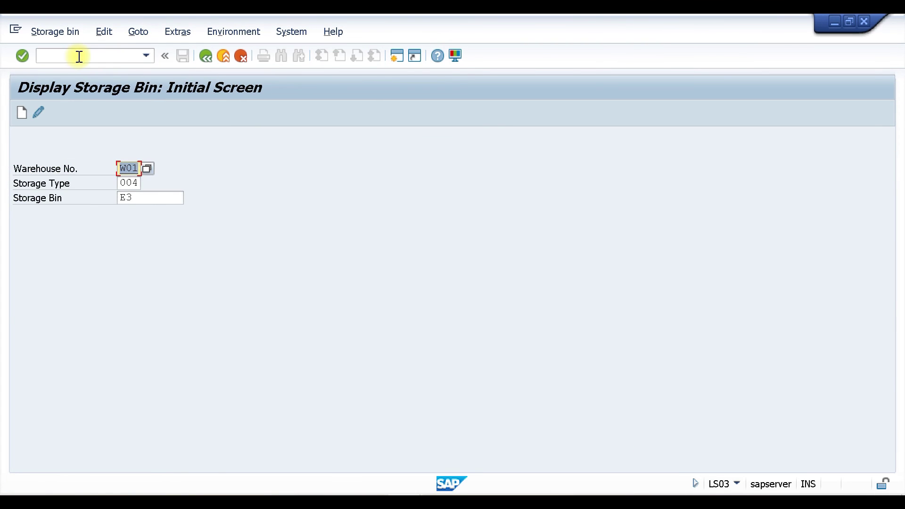
{"action": "key", "text": "Return"}
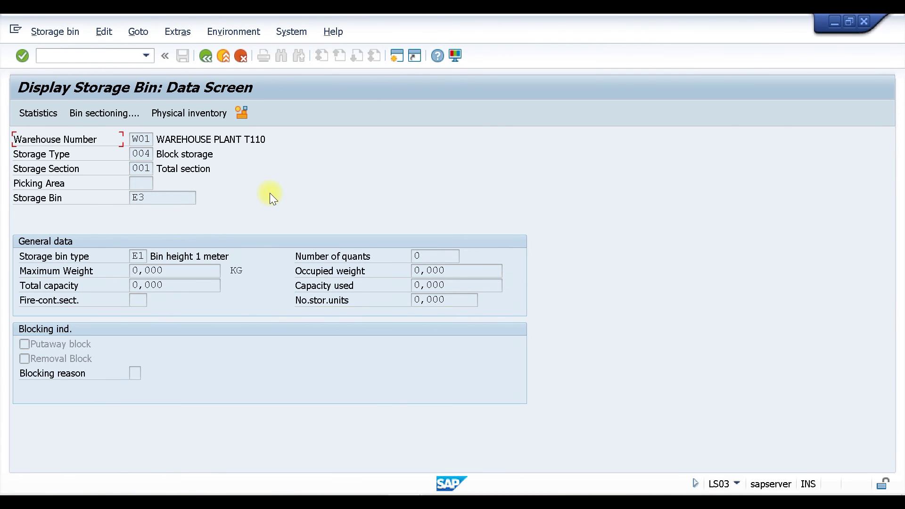
Restart LS01 and create storage bin E4 in storage type 004 with bin type B2 (Block size 2).
{"action": "left_click", "coordinate": [80, 56]}
{"action": "type", "text": "/nls01"}
{"action": "key", "text": "Return"}
{"action": "key", "text": "Return"}
{"action": "key", "text": "BackSpace"}
{"action": "type", "text": "4"}
{"action": "key", "text": "Return"}
{"action": "left_click", "coordinate": [137, 256]}
{"action": "key", "text": "F4"}
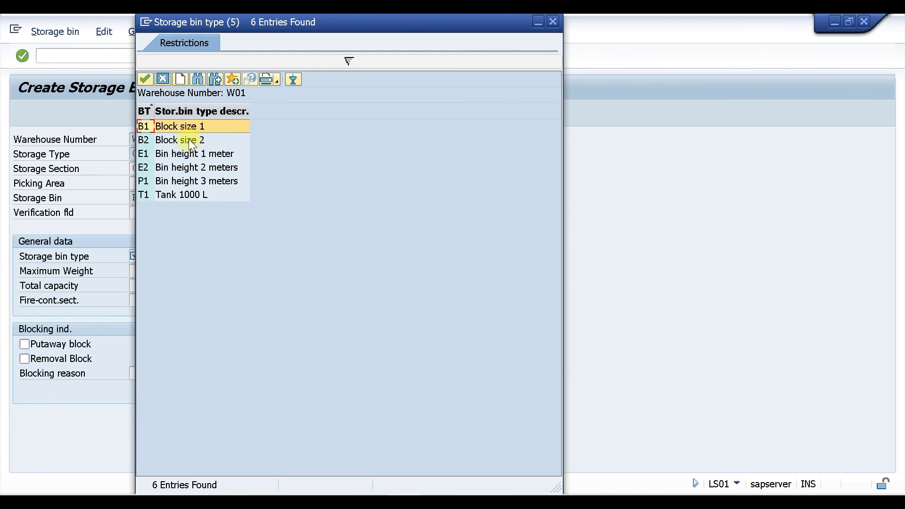
{"action": "double_click", "coordinate": [189, 140]}
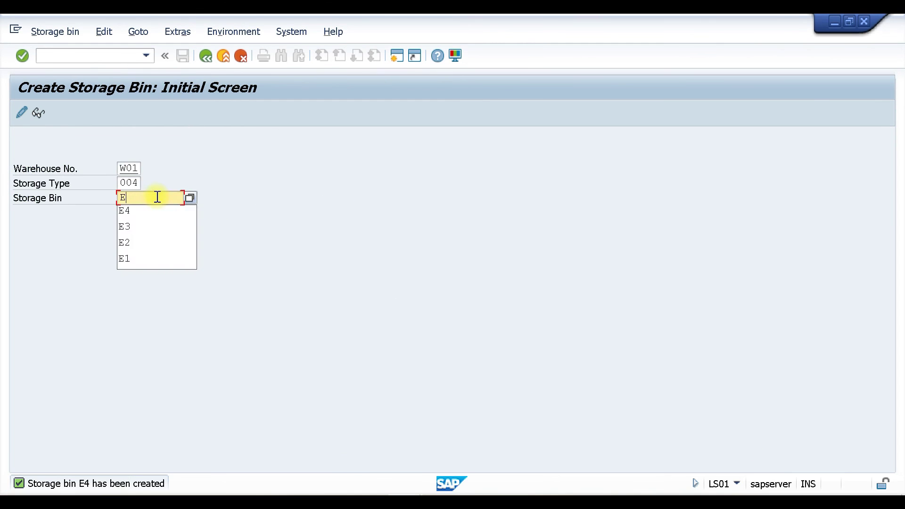
Create storage bin E5 in storage type 004, choosing its bin type from the value list.
{"action": "type", "text": "5"}
{"action": "key", "text": "Return"}
{"action": "key", "text": "F4"}
{"action": "double_click", "coordinate": [163, 150]}
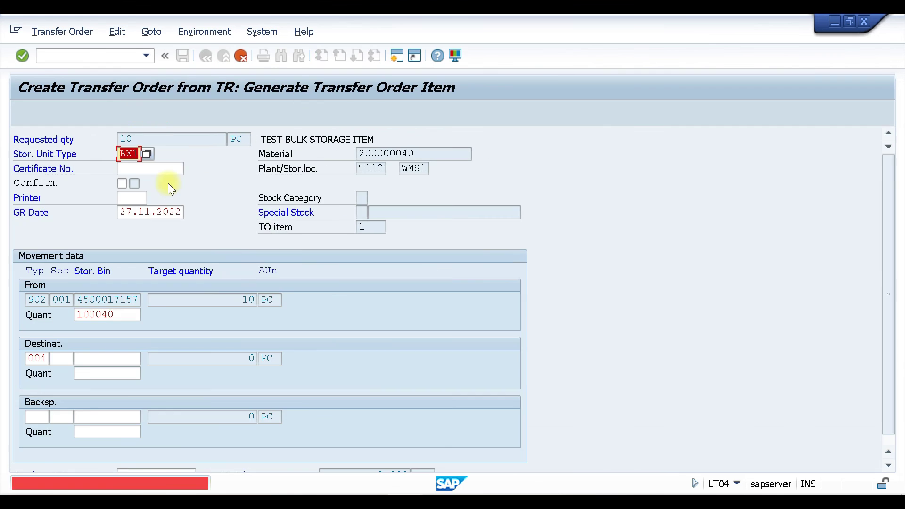
Restart the foreground putaway for the open transfer requirement and check the proposed destination storage bin.
{"action": "key", "text": "F3"}
{"action": "left_click", "coordinate": [206, 56]}
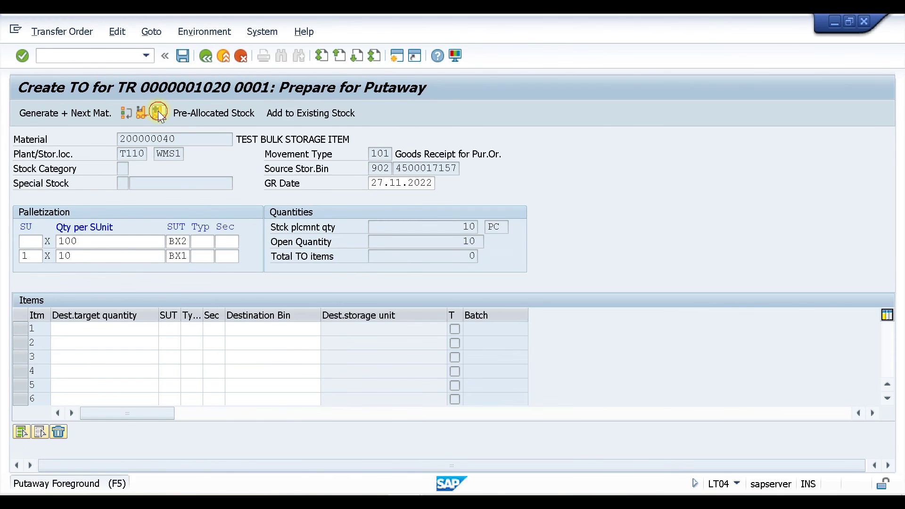
{"action": "left_click", "coordinate": [157, 111]}
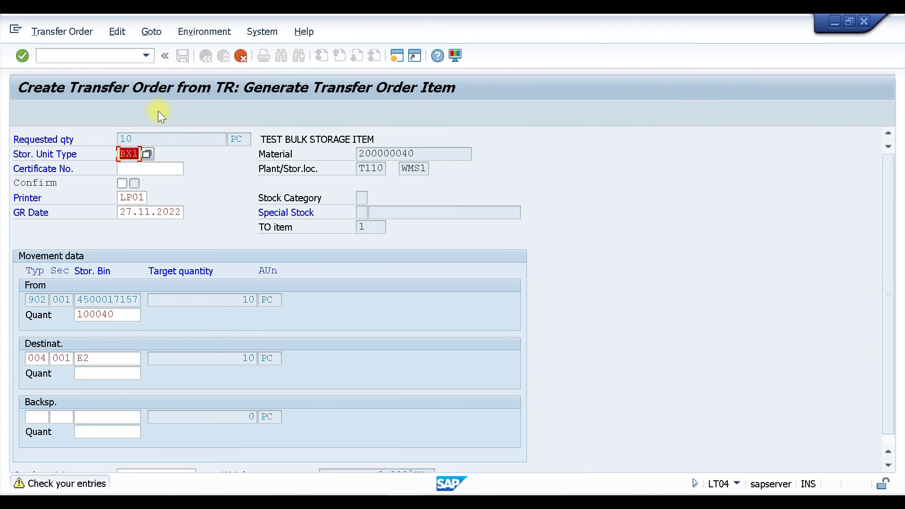
{"action": "left_click", "coordinate": [88, 358]}
{"action": "key", "text": "Return"}
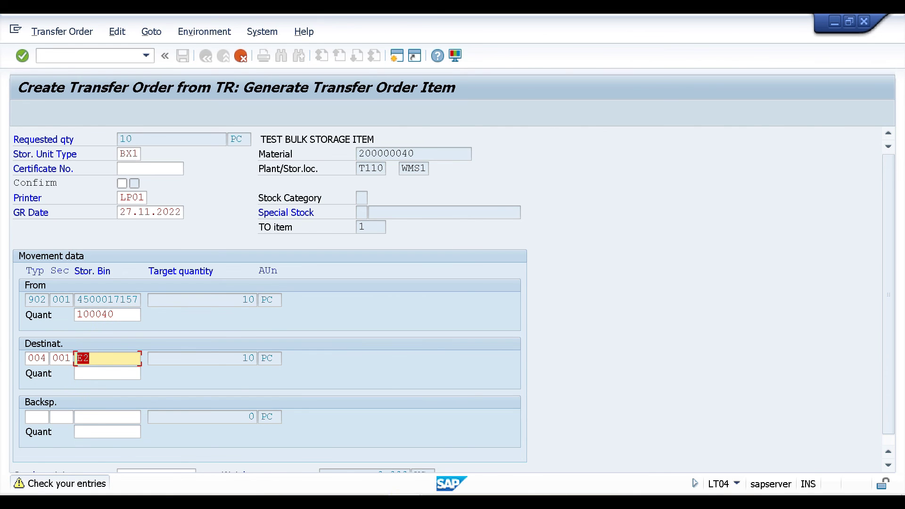
Start creating storage bin E6 in storage type 004 of warehouse W01 and review the available storage bin types.
{"action": "mouse_move", "coordinate": [400, 486]}
{"action": "left_click", "coordinate": [726, 458]}
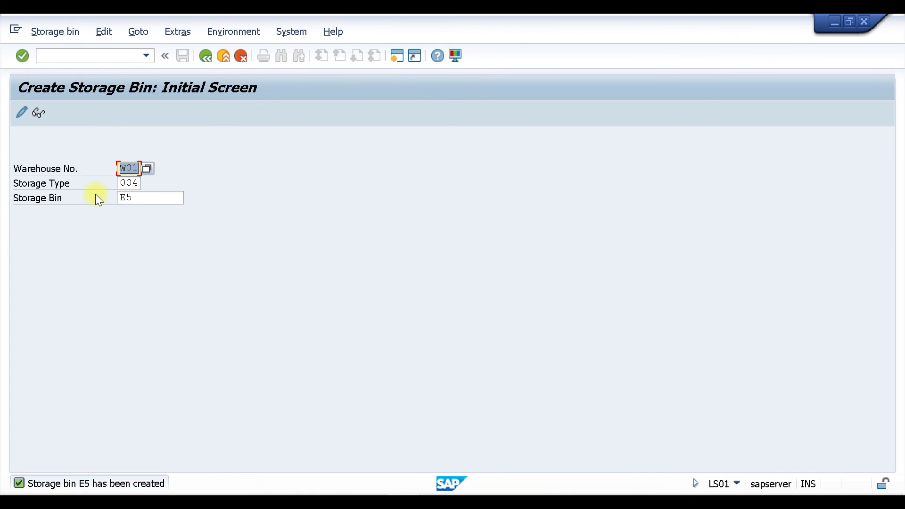
{"action": "left_click", "coordinate": [137, 196]}
{"action": "key", "text": "BackSpace"}
{"action": "type", "text": "6"}
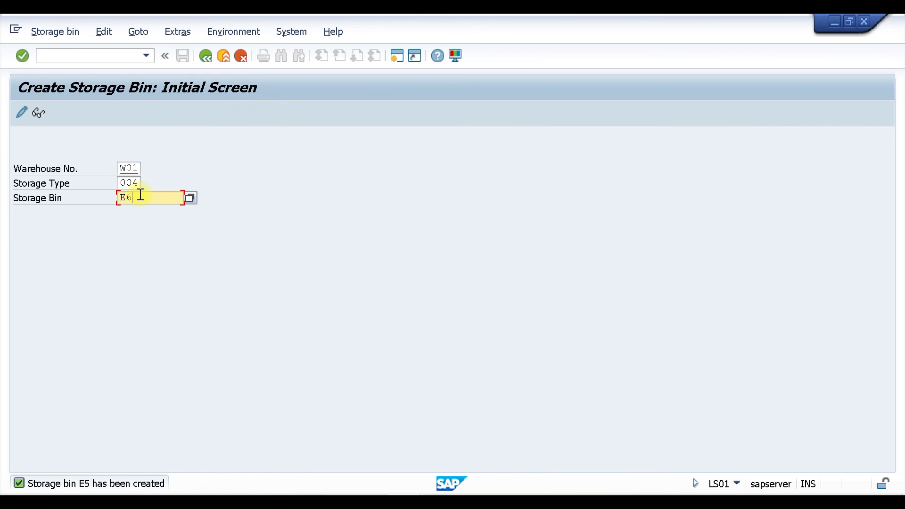
{"action": "key", "text": "Return"}
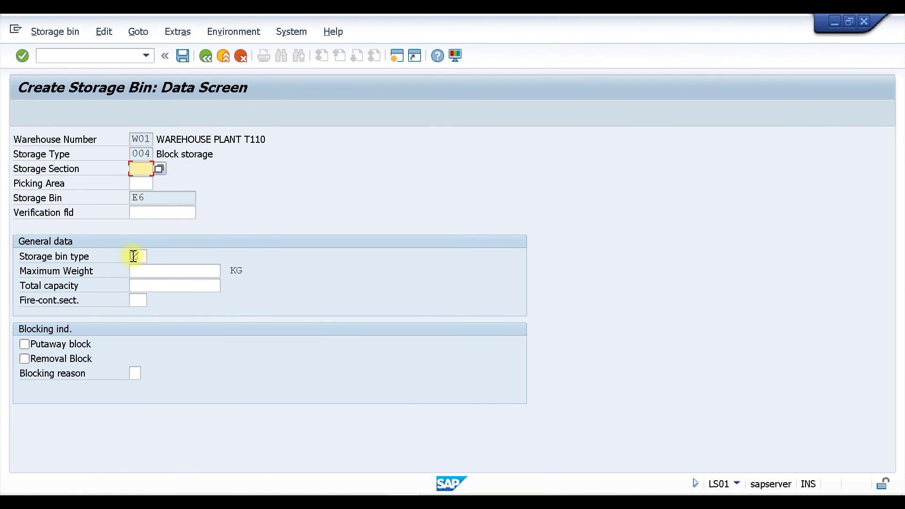
{"action": "left_click", "coordinate": [134, 255]}
{"action": "left_click", "coordinate": [150, 256]}
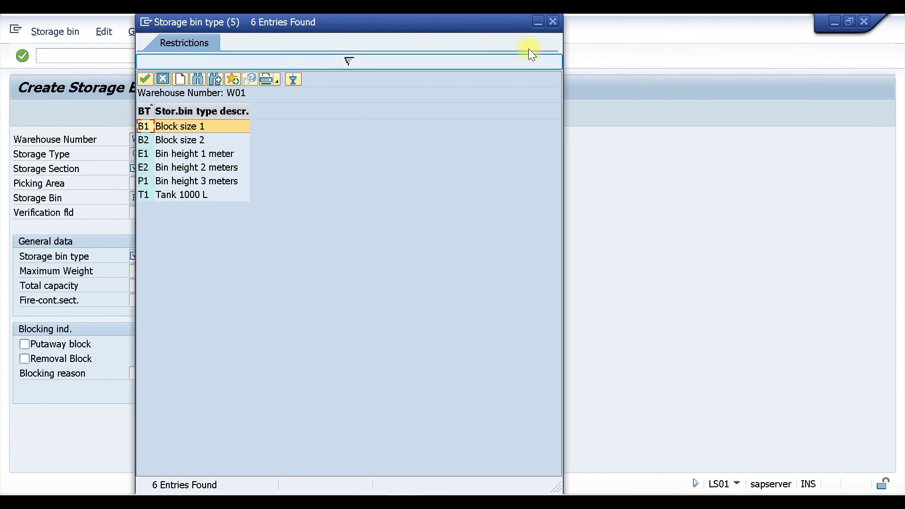
{"action": "left_click", "coordinate": [552, 22]}
Return to the putaway transfer order, accept destination bin E2 in storage type 004 for the 10 PC item, and save the order.
{"action": "key", "text": "alt+Tab"}
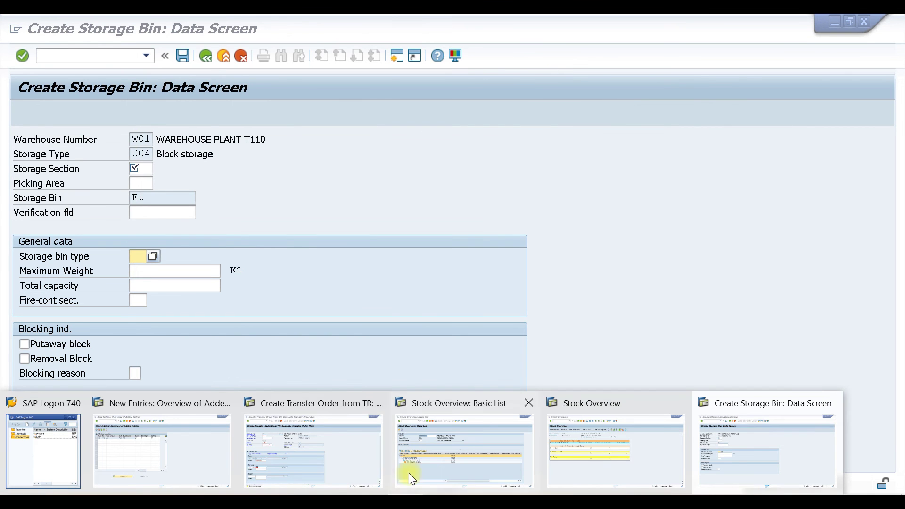
{"action": "left_click", "coordinate": [314, 458]}
{"action": "left_click", "coordinate": [106, 359]}
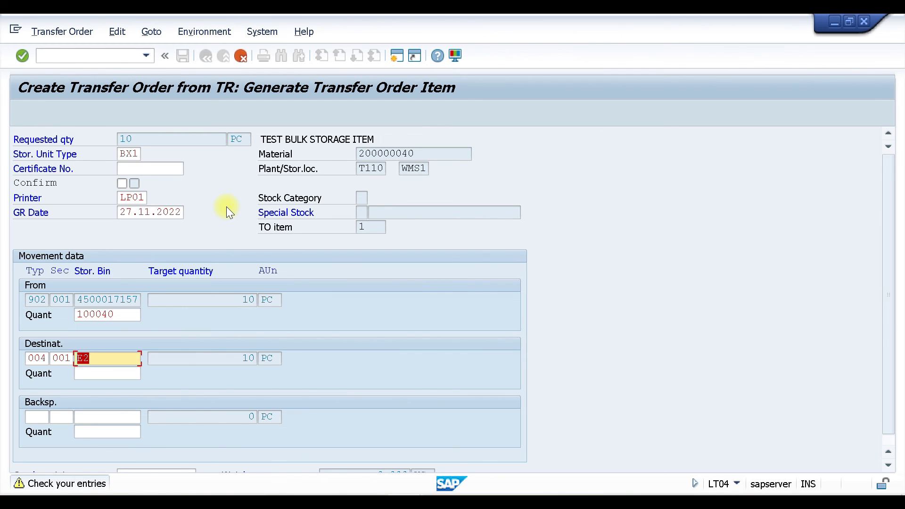
{"action": "key", "text": "Return"}
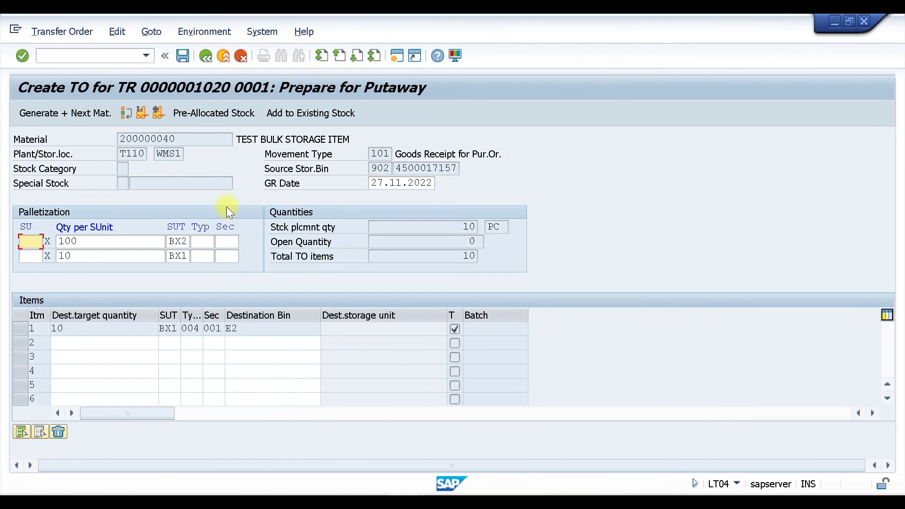
{"action": "key", "text": "ctrl+s"}
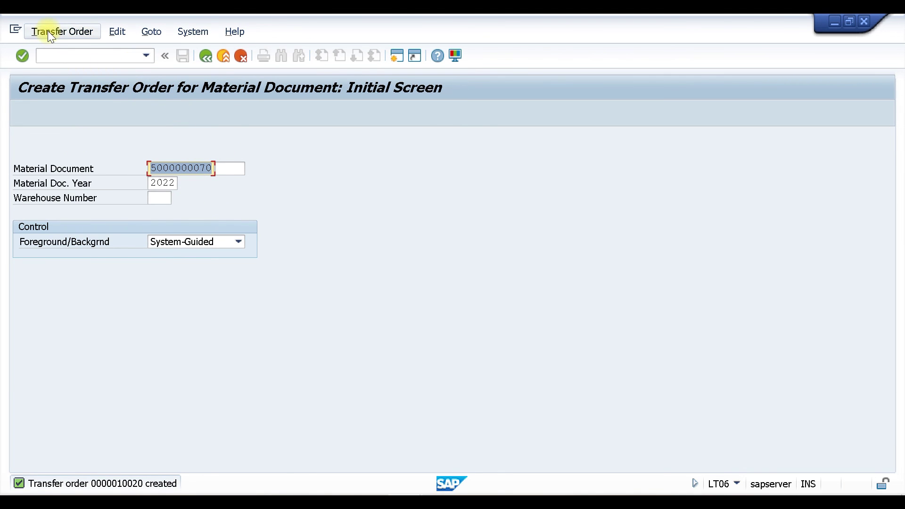
Refresh the warehouse stock overview (LS26) and the MMBE stock overview to check material 200000040 after creating the transfer order.
{"action": "left_click", "coordinate": [572, 465]}
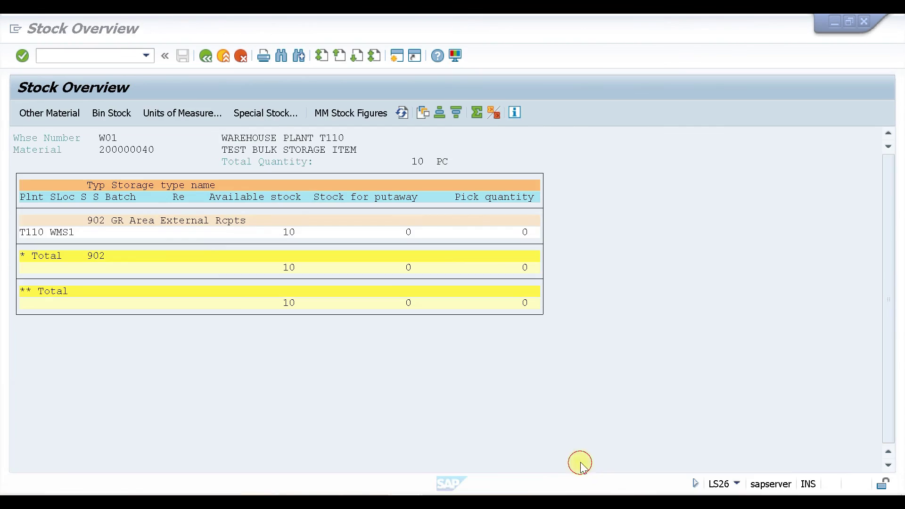
{"action": "left_click", "coordinate": [403, 113]}
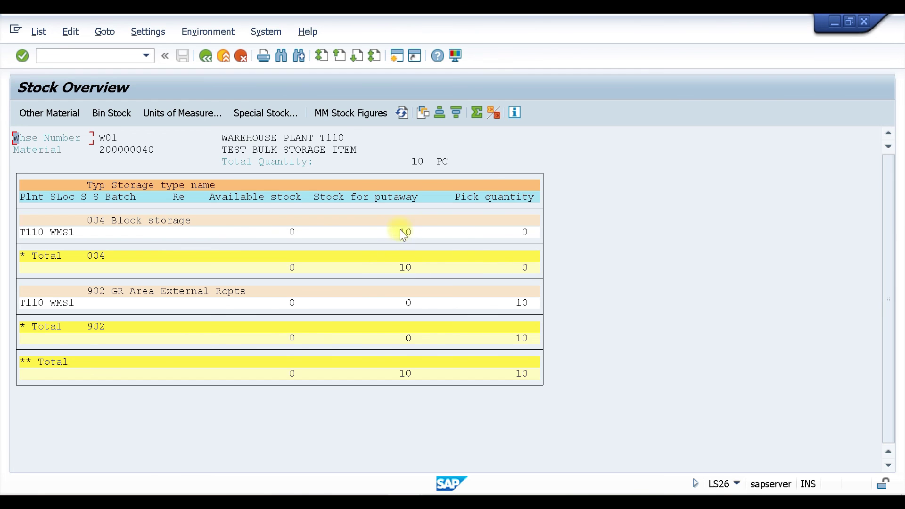
{"action": "left_click", "coordinate": [265, 116]}
{"action": "left_click", "coordinate": [445, 448]}
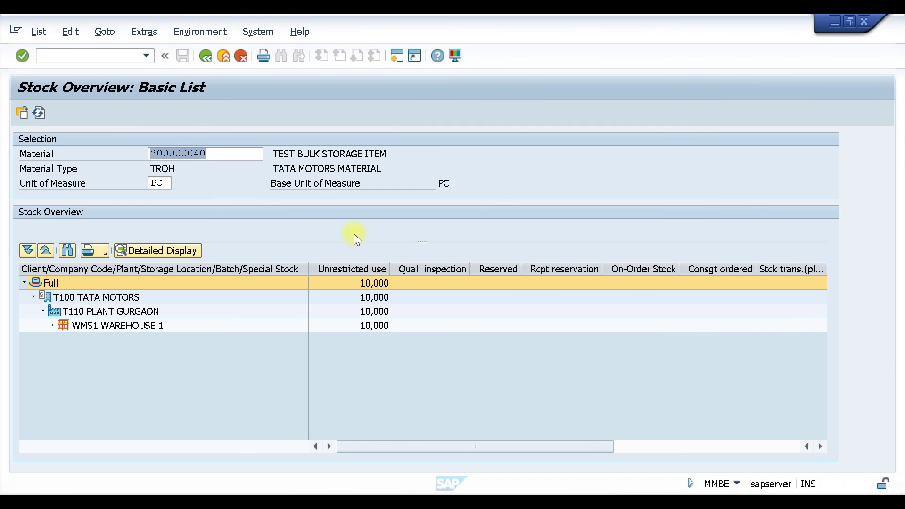
{"action": "left_click", "coordinate": [38, 110]}
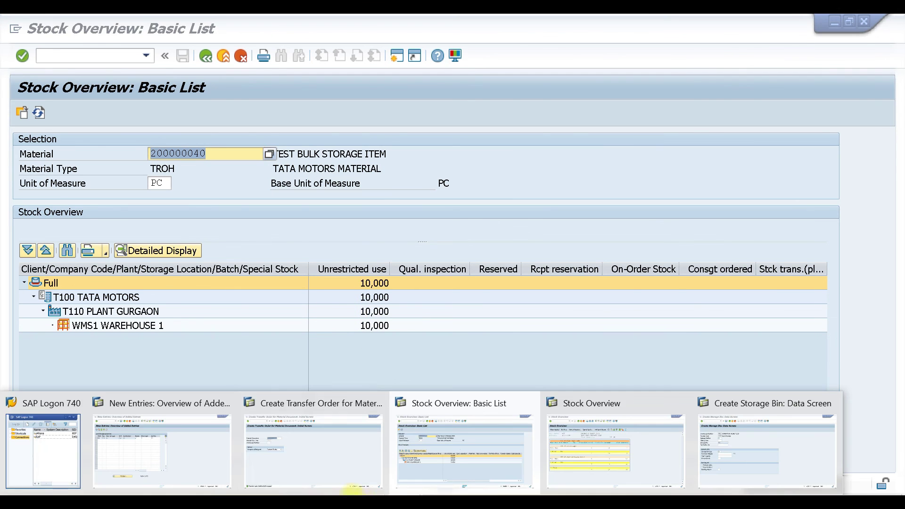
Open the new transfer order for confirmation, confirm its item internally for destination bin E2, and save the confirmation.
{"action": "left_click", "coordinate": [302, 450]}
{"action": "left_click", "coordinate": [61, 31]}
{"action": "left_click", "coordinate": [284, 142]}
{"action": "key", "text": "Return"}
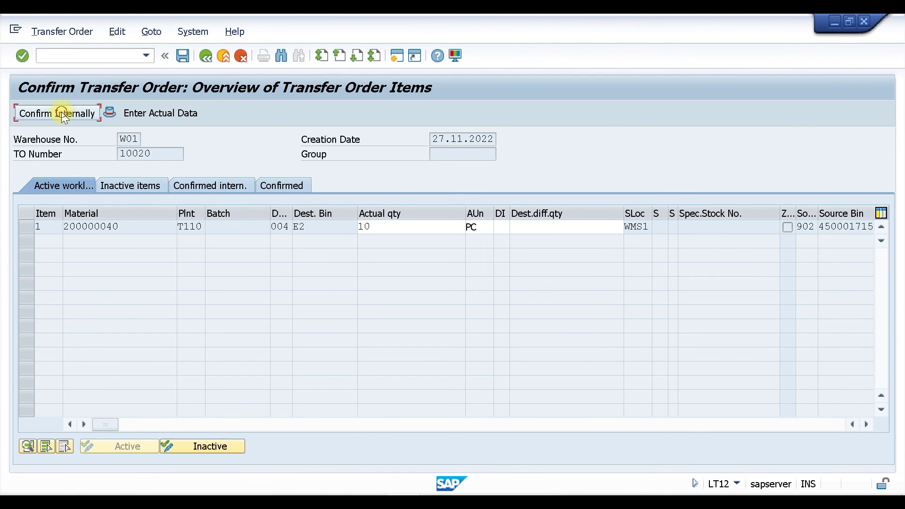
{"action": "left_click", "coordinate": [61, 113]}
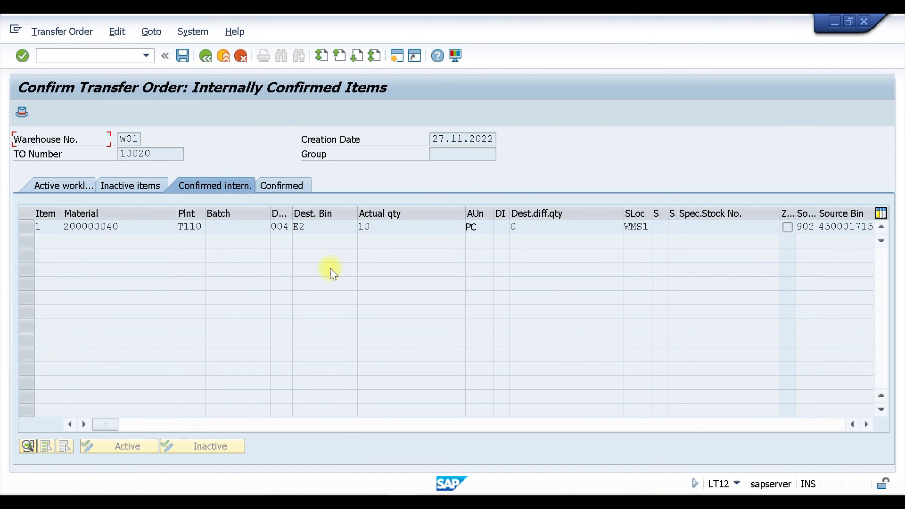
{"action": "double_click", "coordinate": [318, 224]}
Refresh the LS26 stock overview to check the material's stock by storage type after the transfer order confirmation.
{"action": "mouse_move", "coordinate": [436, 482]}
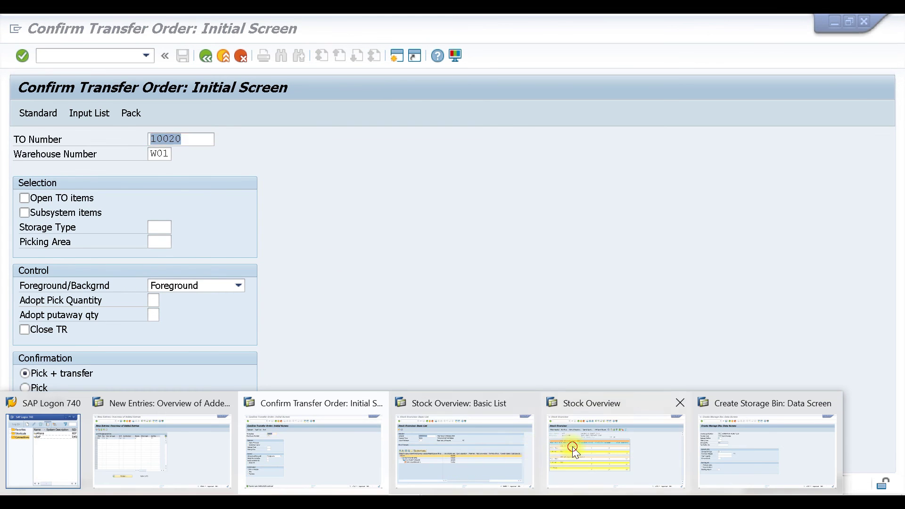
{"action": "left_click", "coordinate": [575, 451]}
{"action": "left_click", "coordinate": [401, 112]}
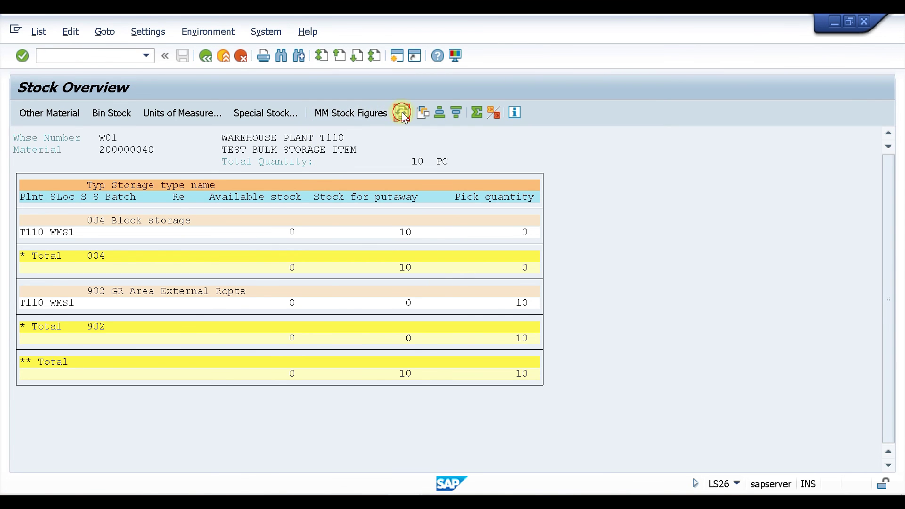